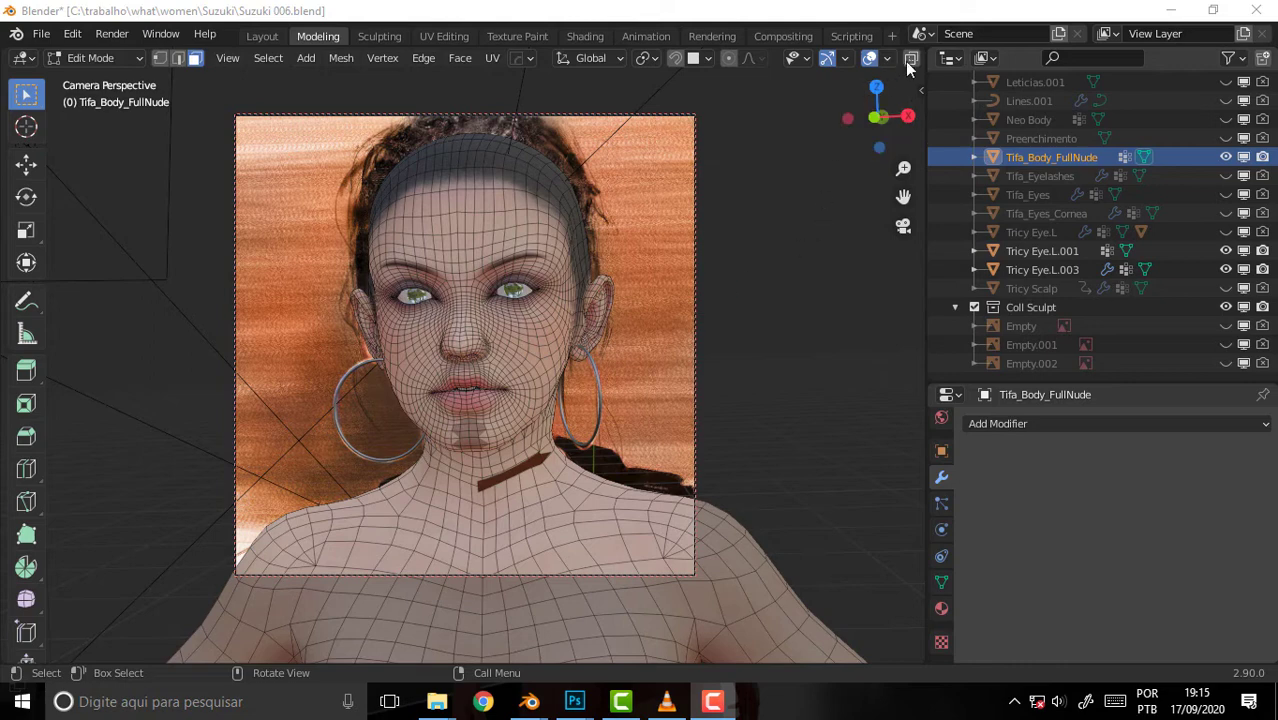
- Widen the 3D viewport and switch it to wireframe shading over the portrait
{"action": "left_click_drag", "start_coordinate": [925, 116], "coordinate": [1004, 116]}
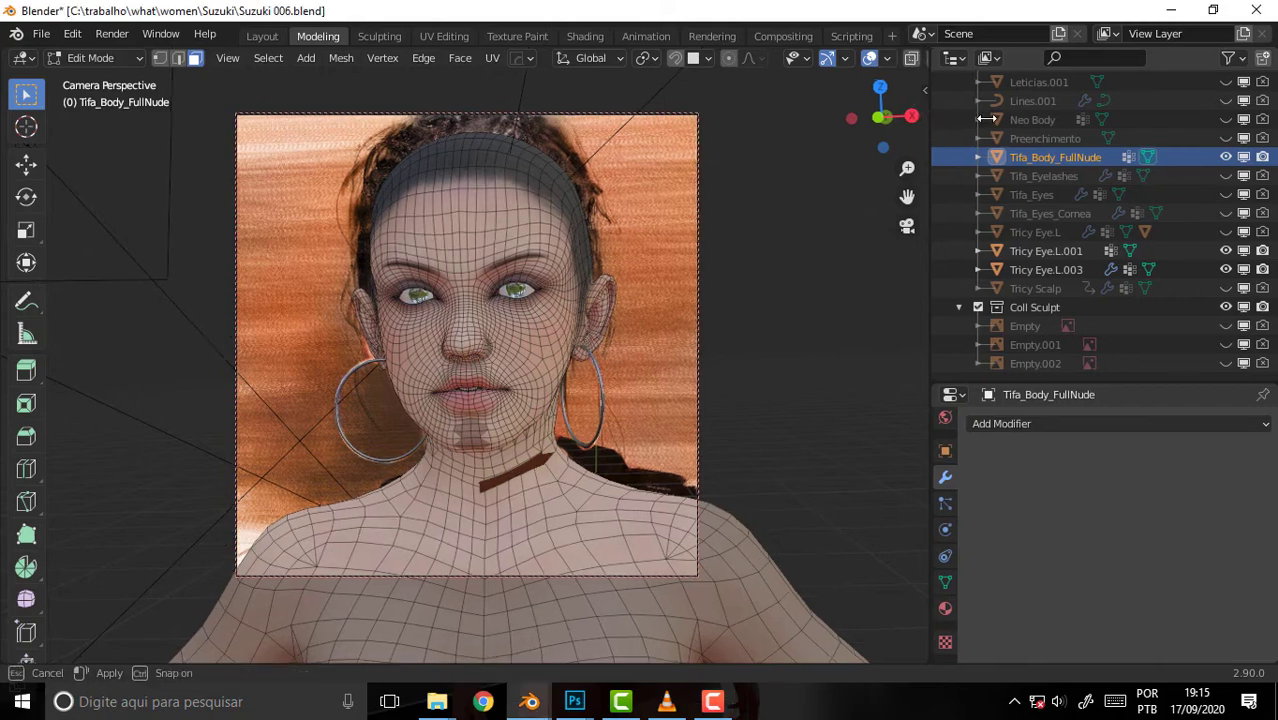
{"action": "left_click", "coordinate": [935, 57]}
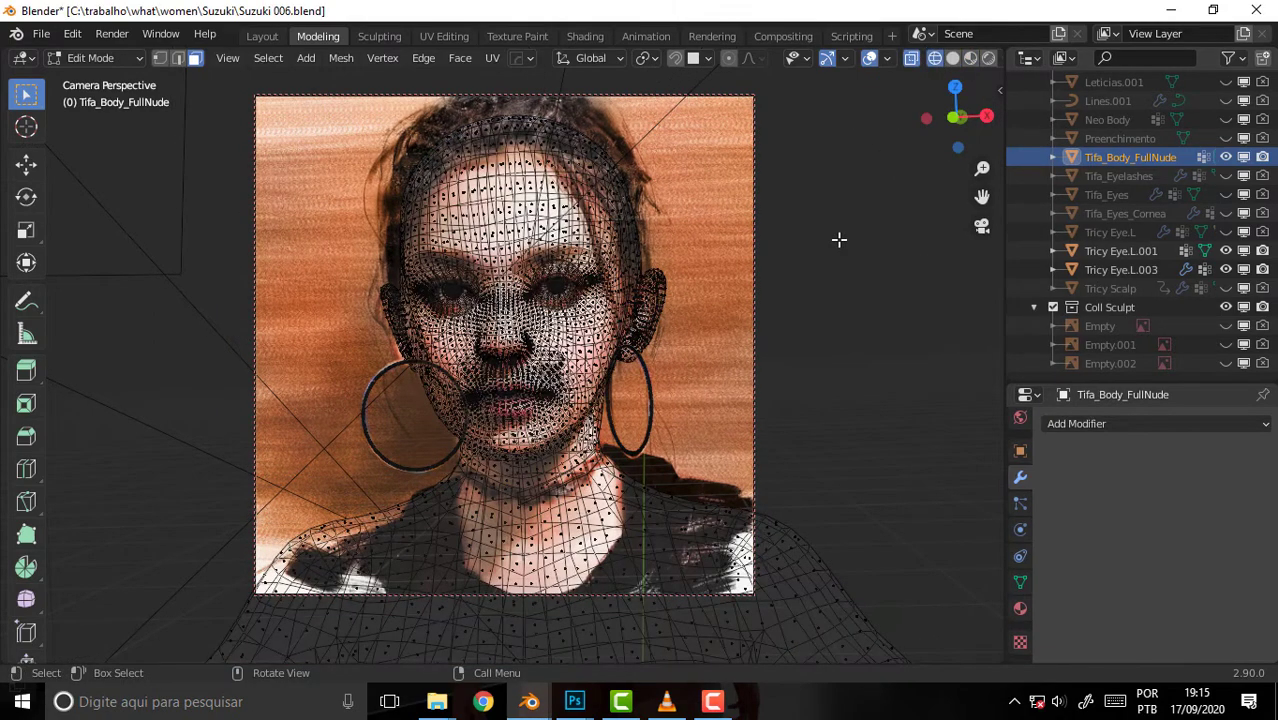
- Turn off X-ray so only front-facing edges show, comparing the fitted face via undo/redo
{"action": "left_click", "coordinate": [911, 57]}
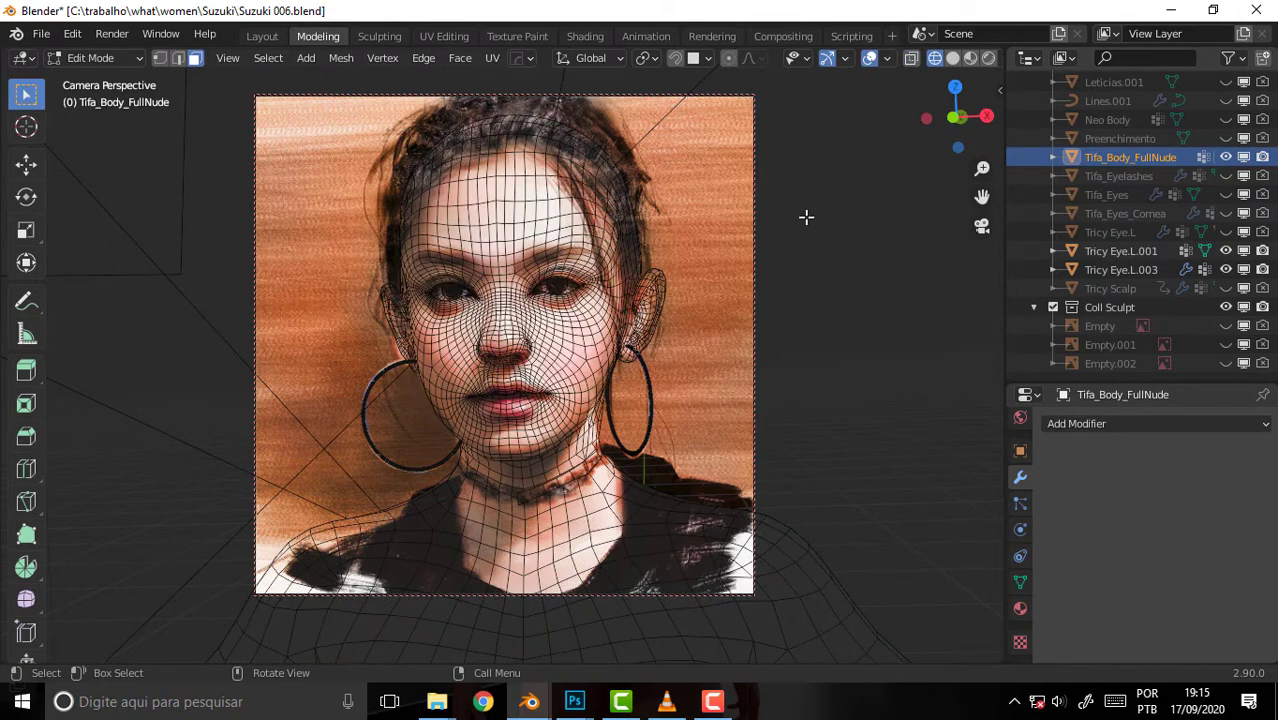
{"action": "key", "text": "ctrl+z"}
{"action": "key", "text": "ctrl+shift+z"}
{"action": "key", "text": "ctrl+shift+z"}
- Uncheck Camera to View in the sidebar's View tab so navigation no longer moves the camera
{"action": "left_click_drag", "start_coordinate": [1000, 90], "coordinate": [805, 92]}
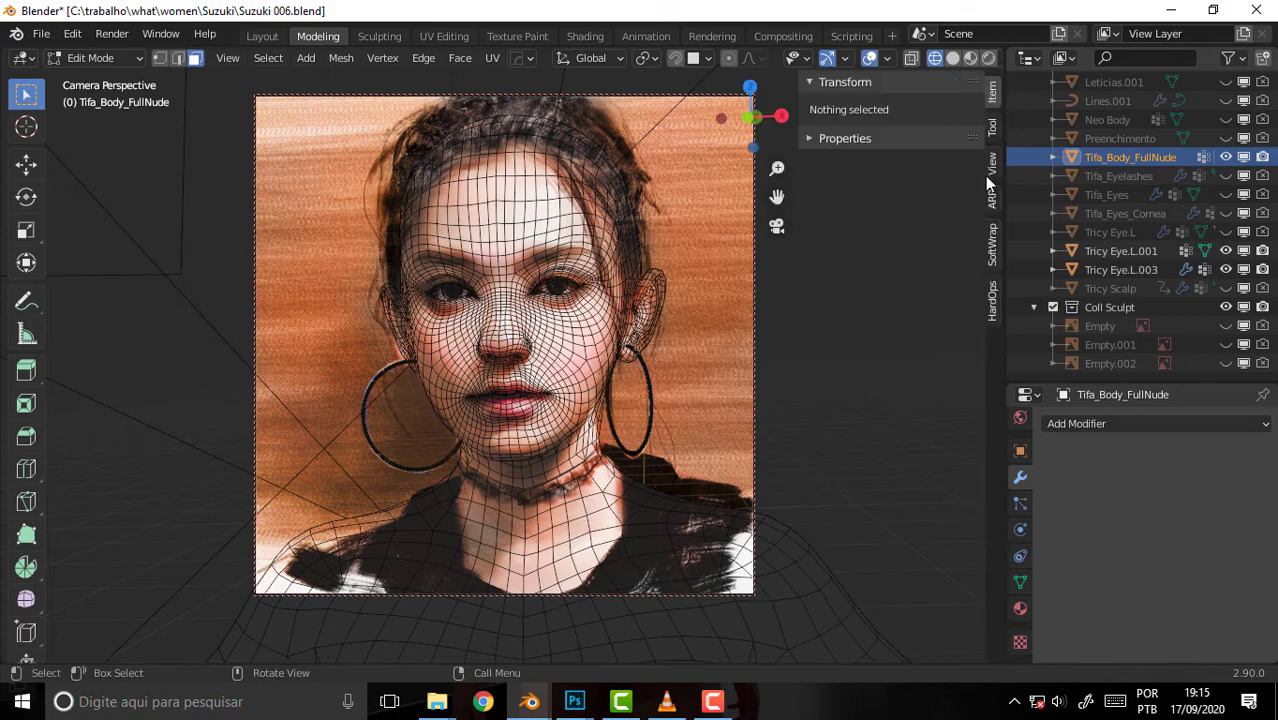
{"action": "left_click", "coordinate": [990, 164]}
{"action": "left_click", "coordinate": [884, 313]}
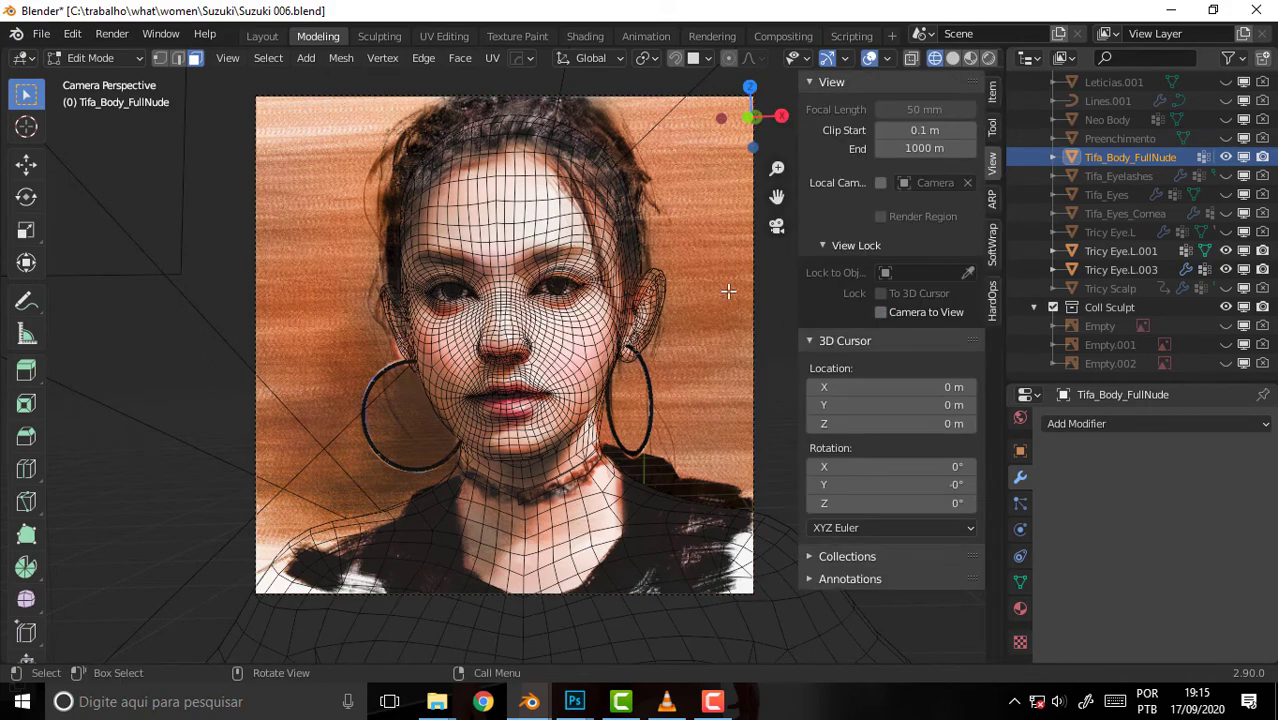
{"action": "scroll", "coordinate": [724, 286], "scroll_direction": "up", "scroll_amount": 3}
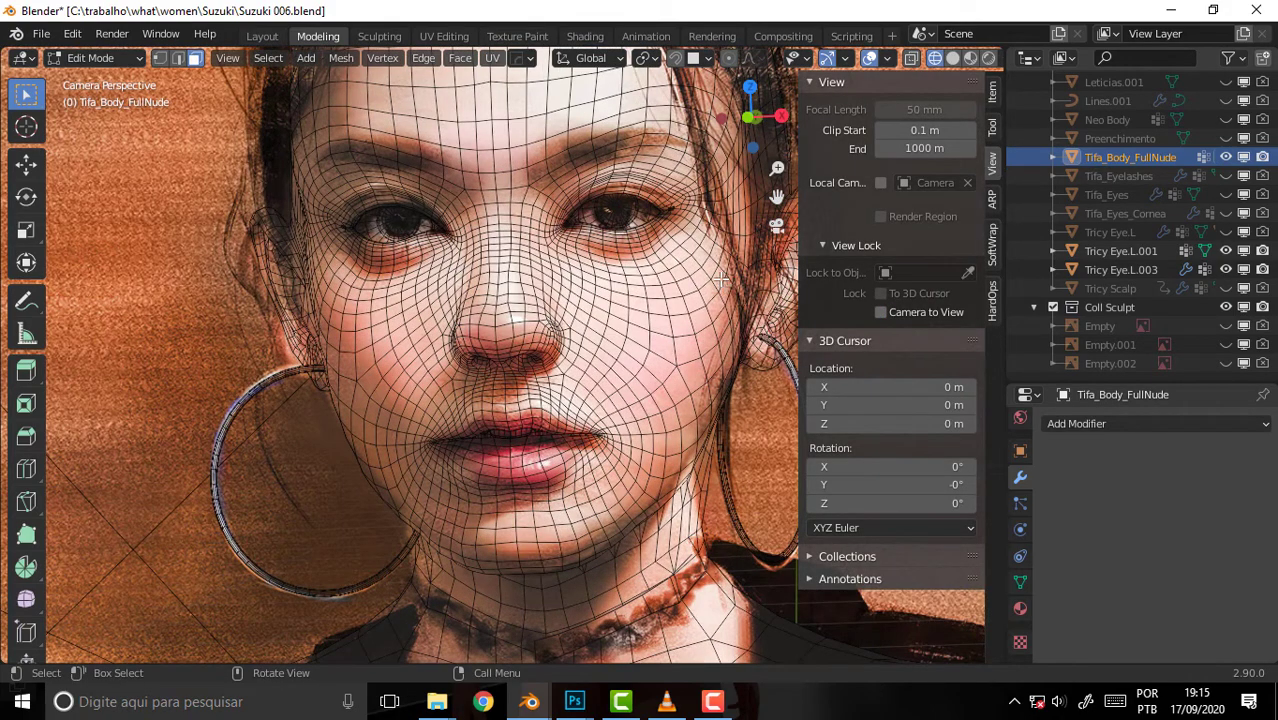
{"action": "left_click_drag", "start_coordinate": [797, 295], "coordinate": [873, 245]}
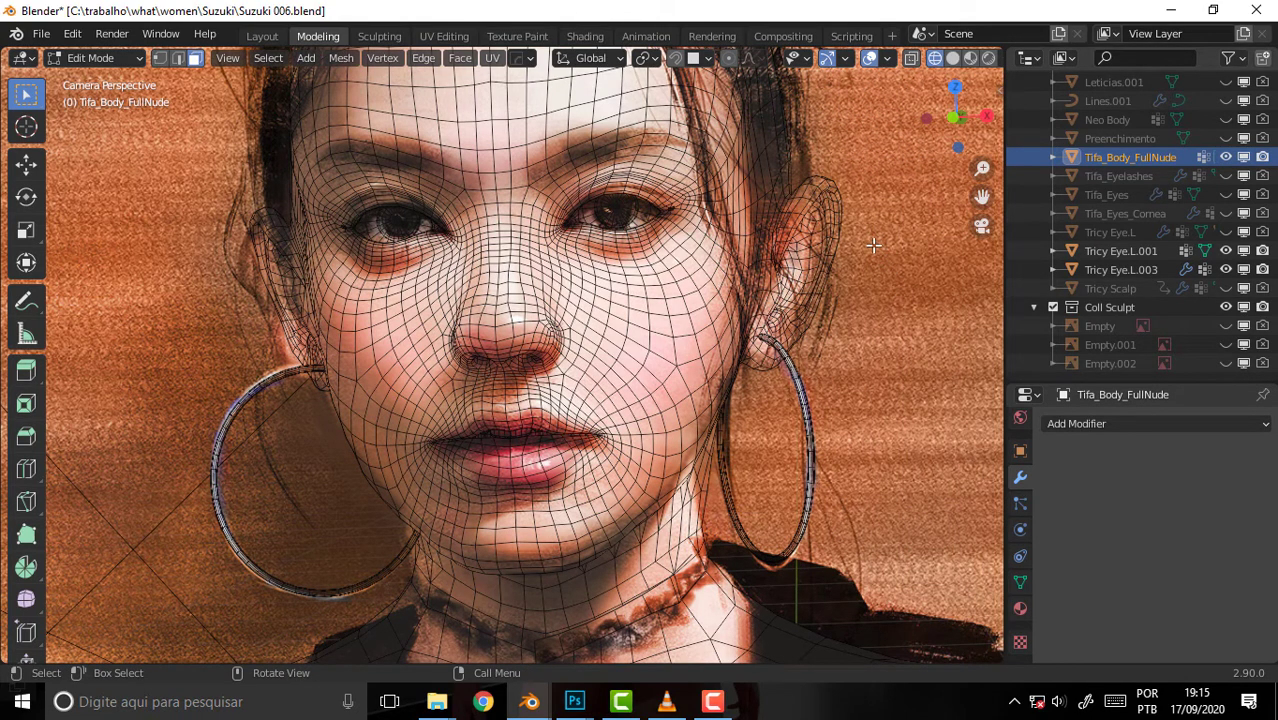
{"action": "scroll", "coordinate": [632, 305], "scroll_direction": "down", "scroll_amount": 2}
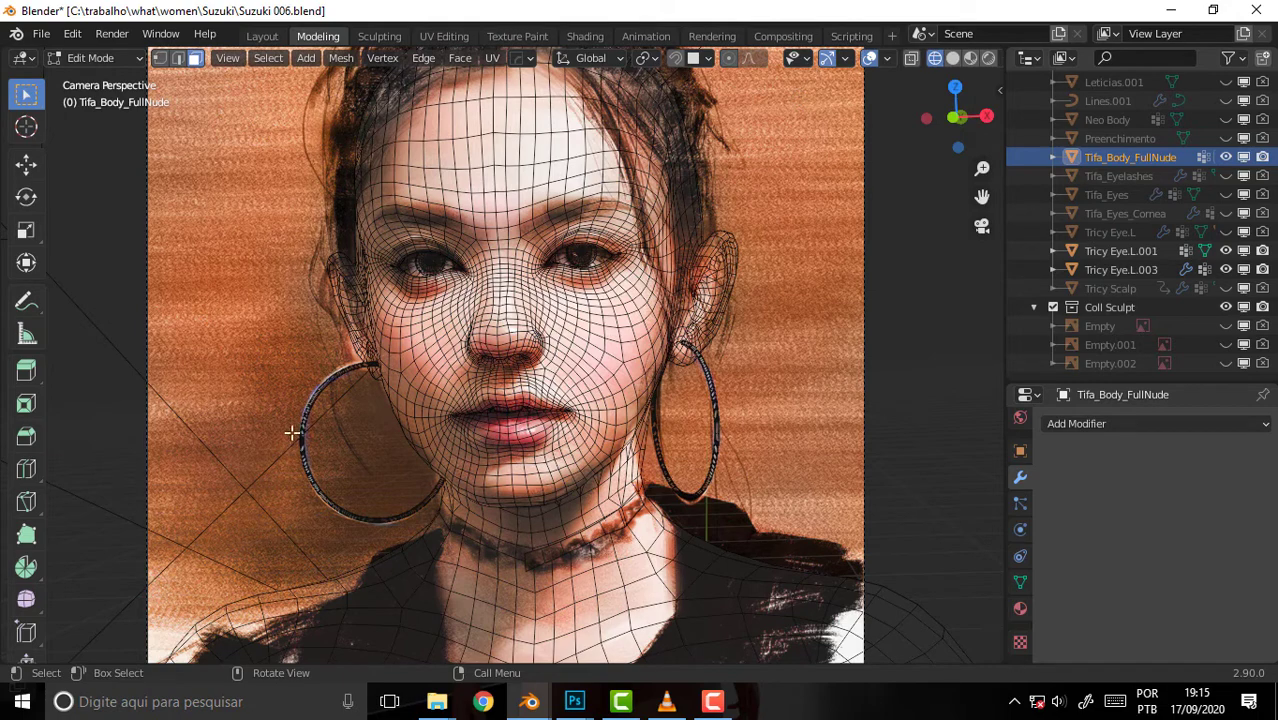
{"action": "scroll", "coordinate": [726, 228], "scroll_direction": "down", "scroll_amount": 3}
- Zoom in and out of the camera view to check the wireframe against the portrait
{"action": "scroll", "coordinate": [726, 228], "scroll_direction": "down", "scroll_amount": 3}
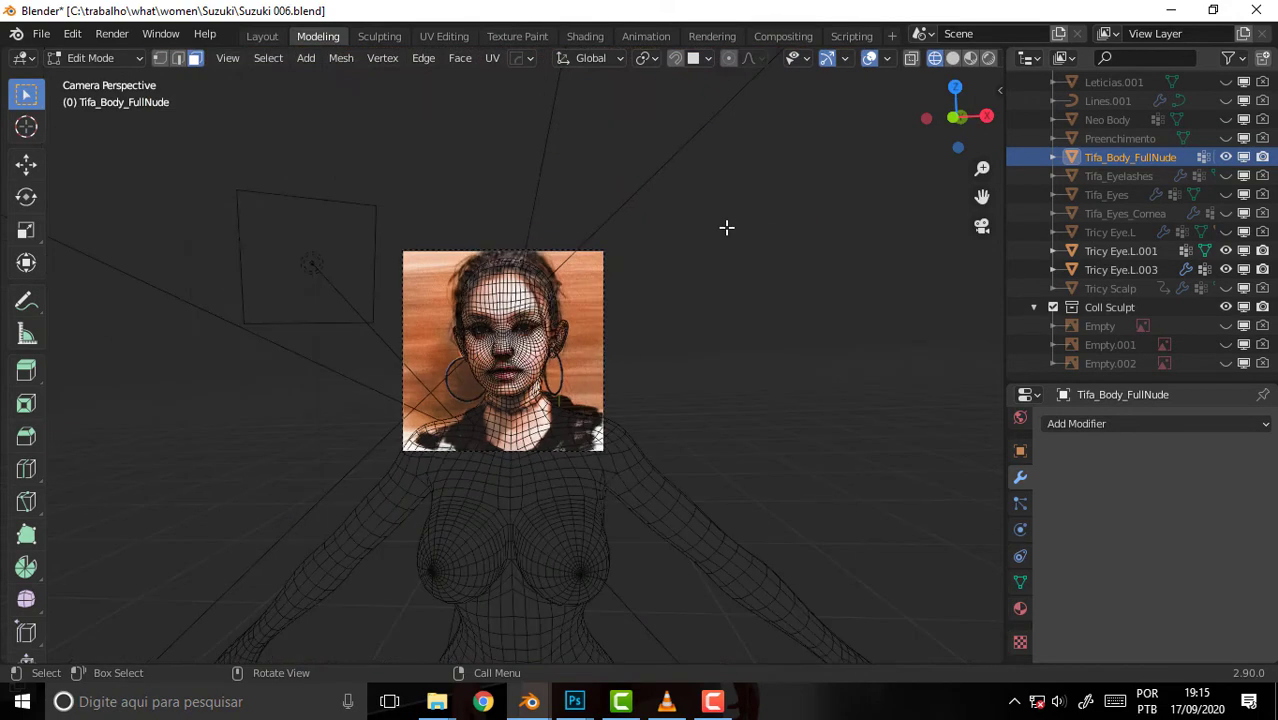
{"action": "scroll", "coordinate": [726, 228], "scroll_direction": "down", "scroll_amount": 1}
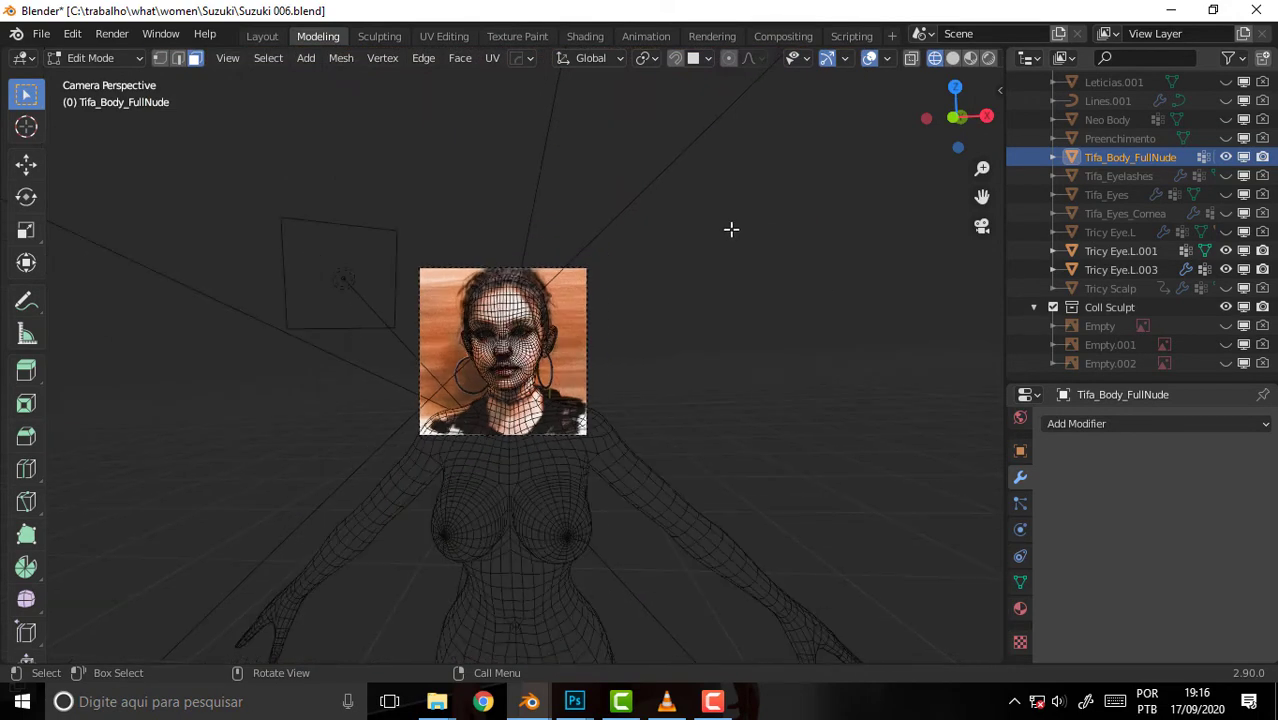
{"action": "scroll", "coordinate": [731, 229], "scroll_direction": "up", "scroll_amount": 7}
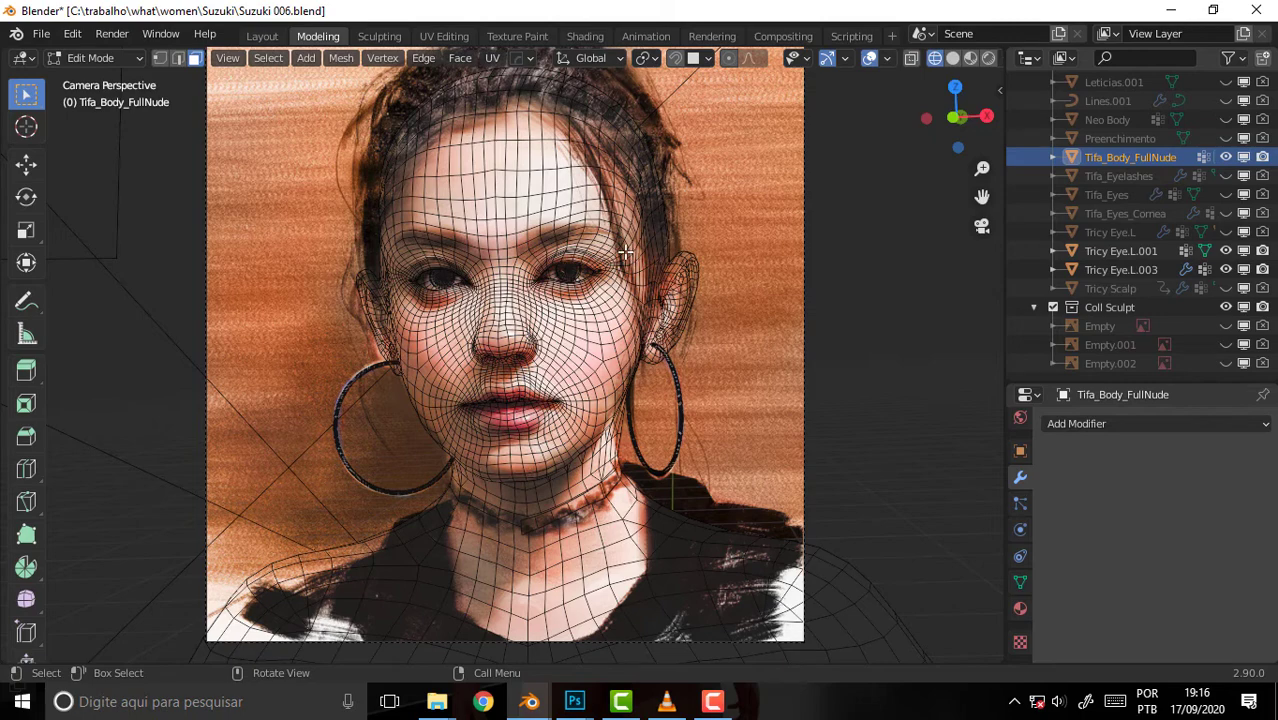
{"action": "scroll", "coordinate": [625, 255], "scroll_direction": "up", "scroll_amount": 2}
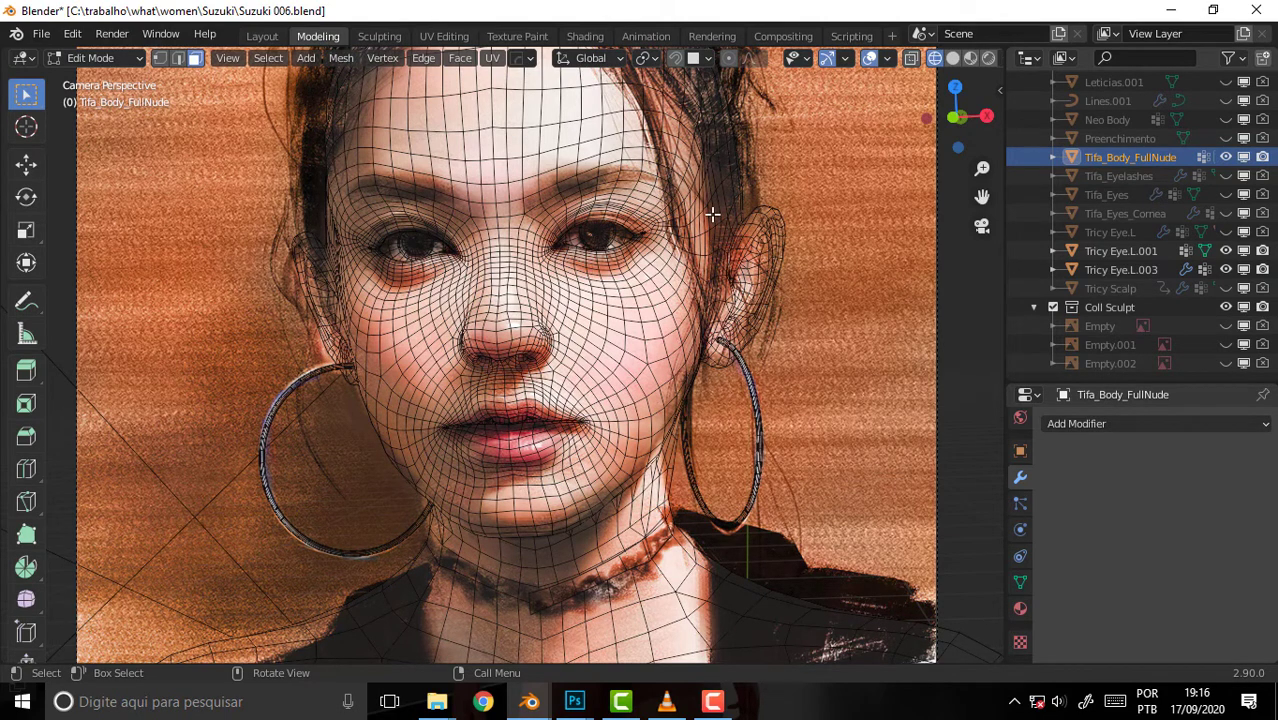
{"action": "scroll", "coordinate": [712, 214], "scroll_direction": "down", "scroll_amount": 2}
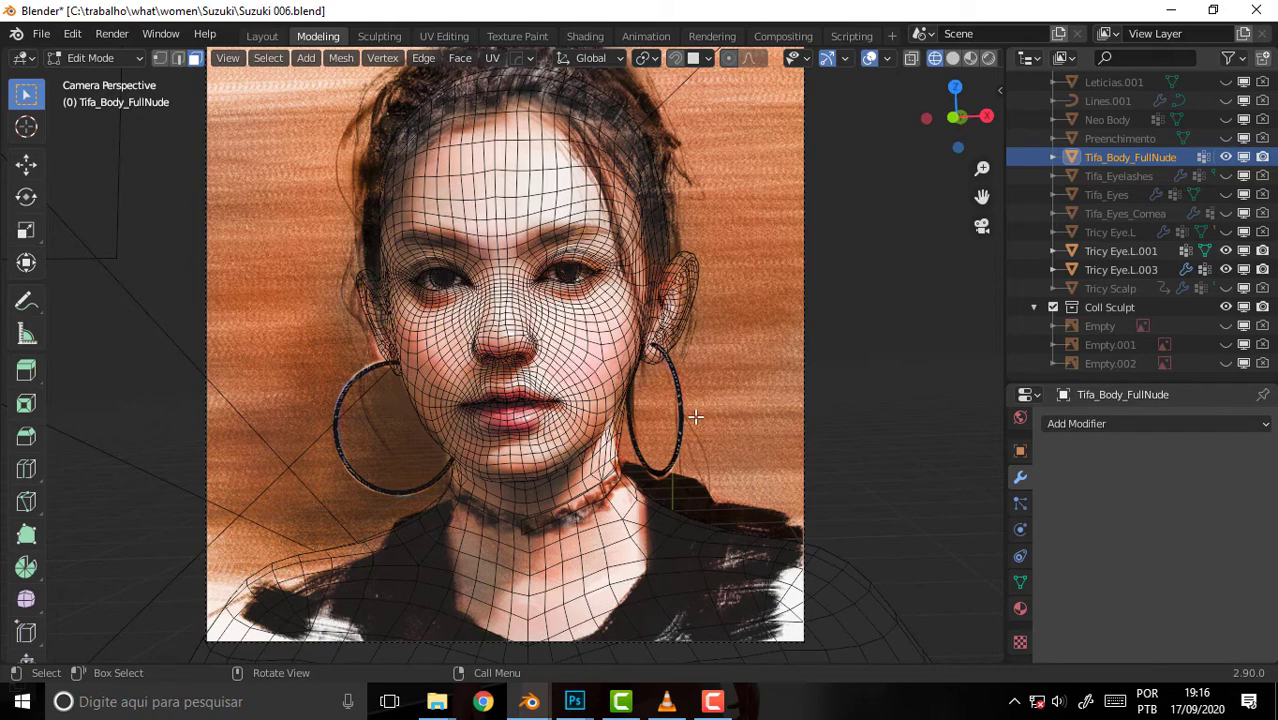
- Render the camera image of the textured head with Render > Render Image
{"action": "left_click", "coordinate": [112, 36]}
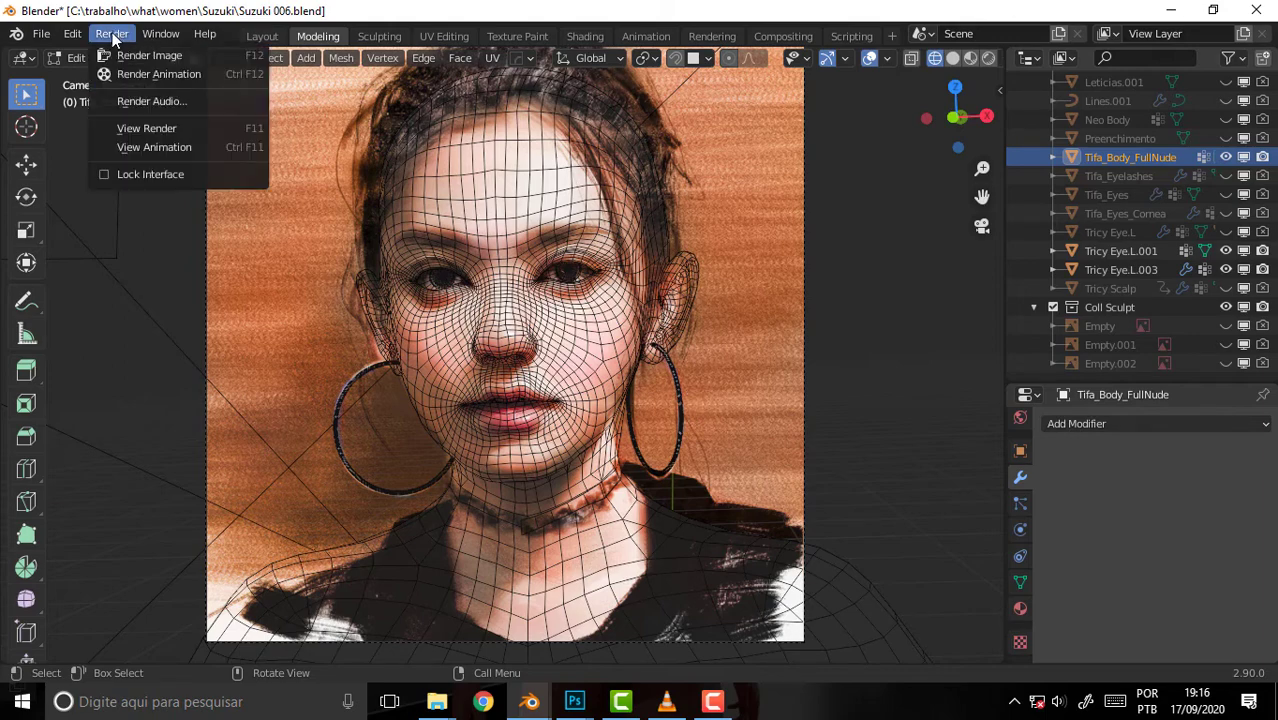
{"action": "left_click", "coordinate": [149, 55]}
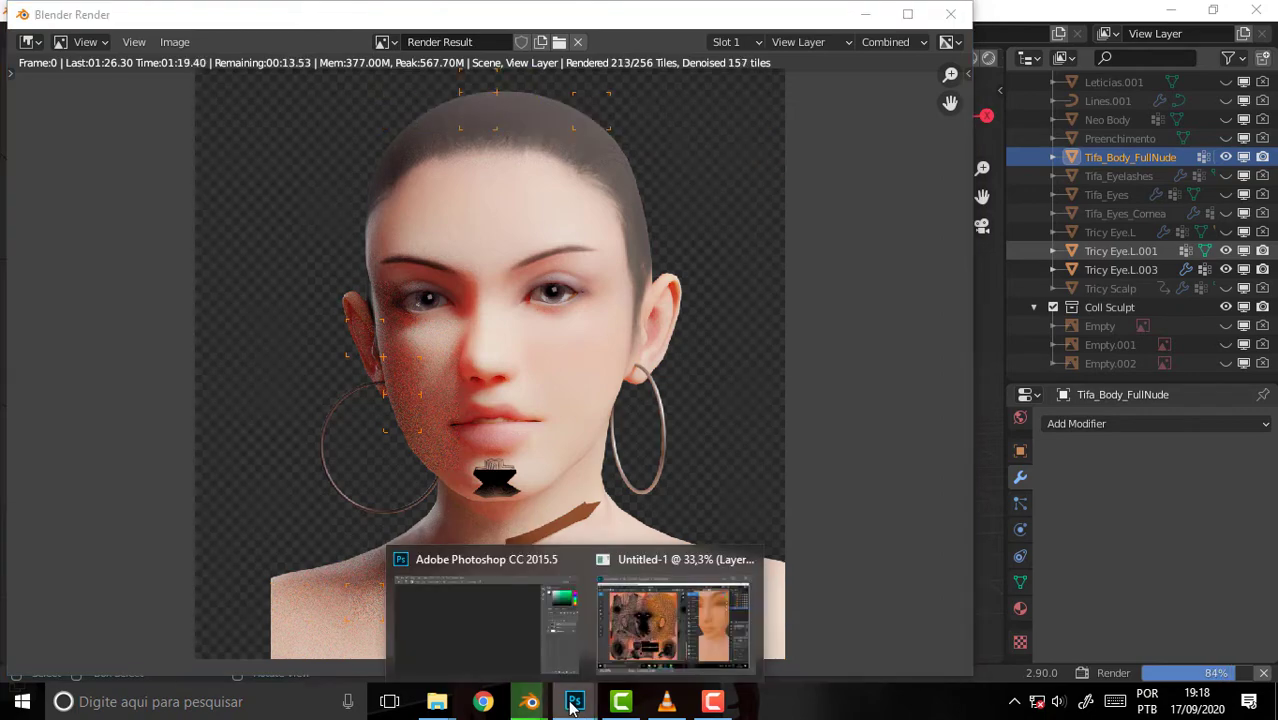
- Open toko-suzuki-untitled-4.jpg from women > Suzuki in Photoshop without colour management
{"action": "left_click", "coordinate": [511, 655]}
{"action": "mouse_move", "coordinate": [437, 702]}
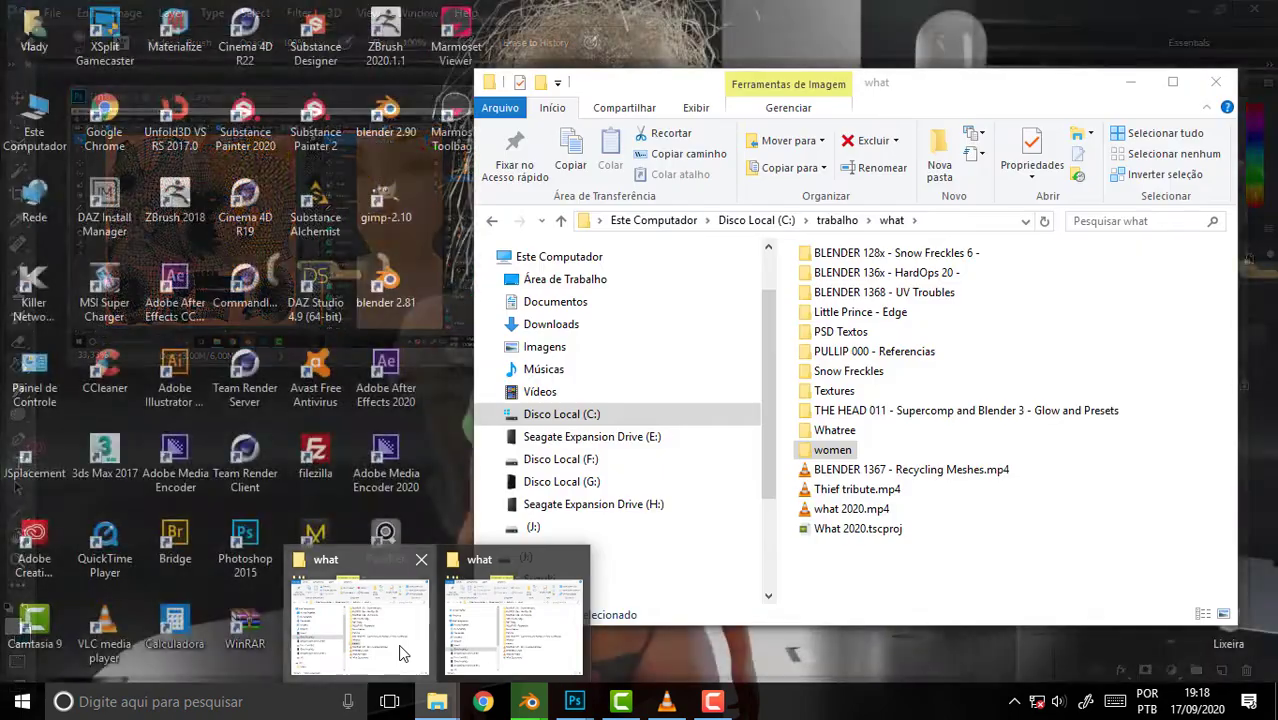
{"action": "left_click", "coordinate": [407, 645]}
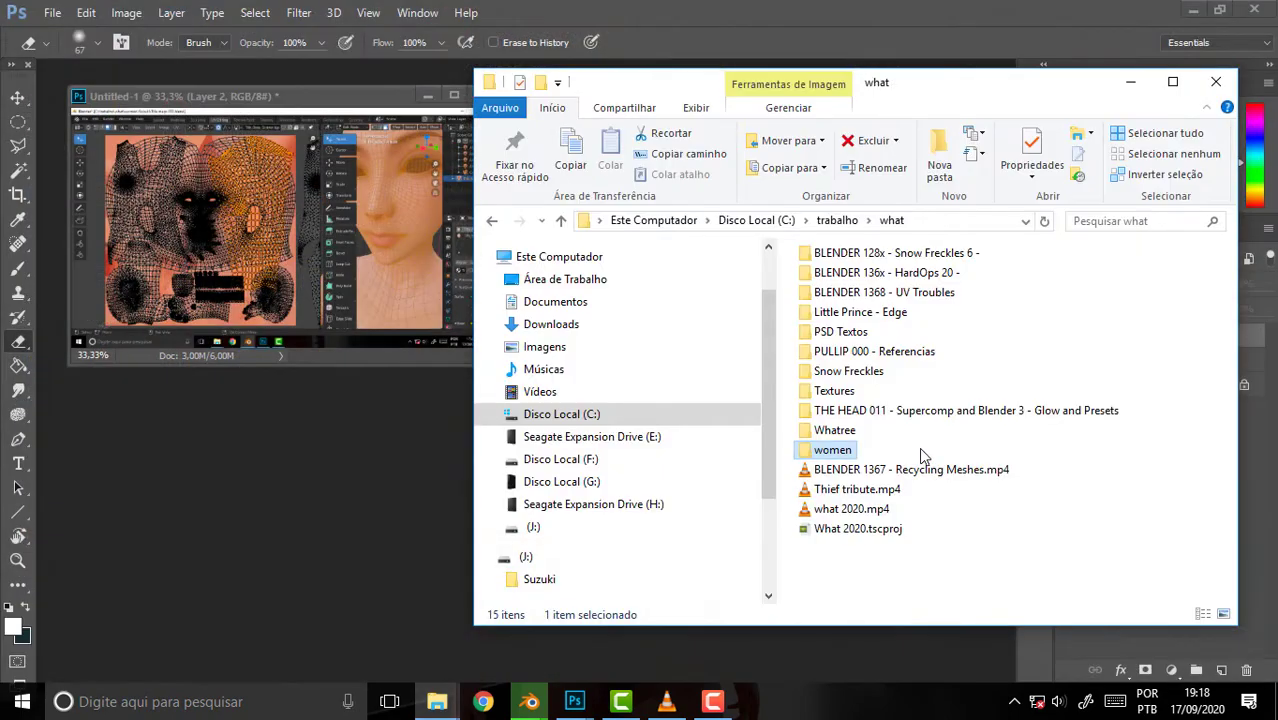
{"action": "double_click", "coordinate": [835, 452]}
{"action": "double_click", "coordinate": [829, 410]}
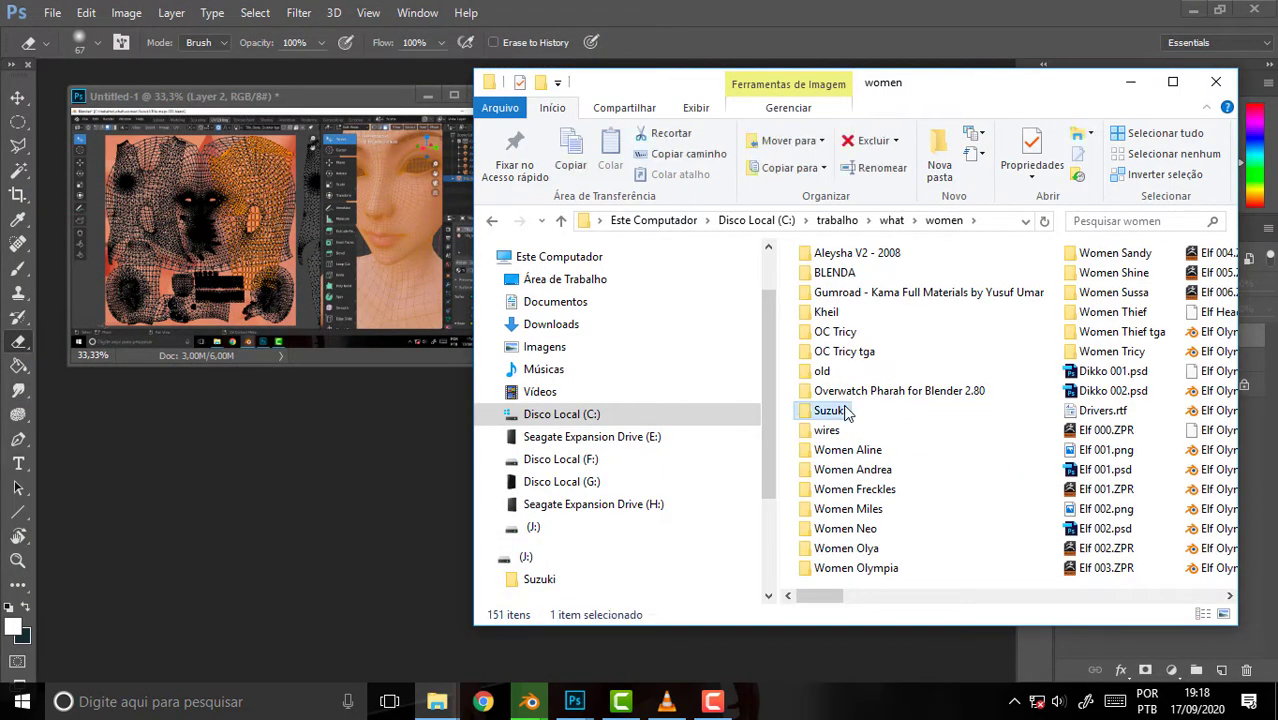
{"action": "scroll", "coordinate": [1104, 335], "scroll_direction": "down", "scroll_amount": 5}
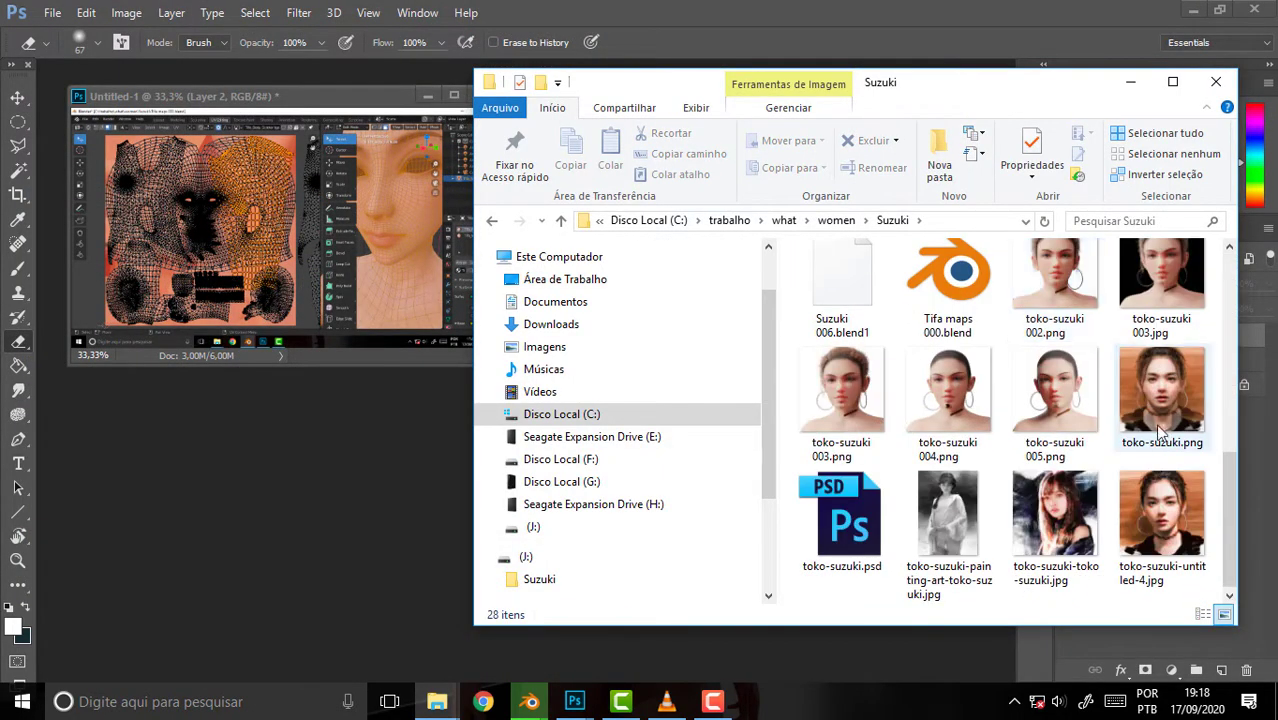
{"action": "left_click_drag", "start_coordinate": [1160, 515], "coordinate": [326, 500]}
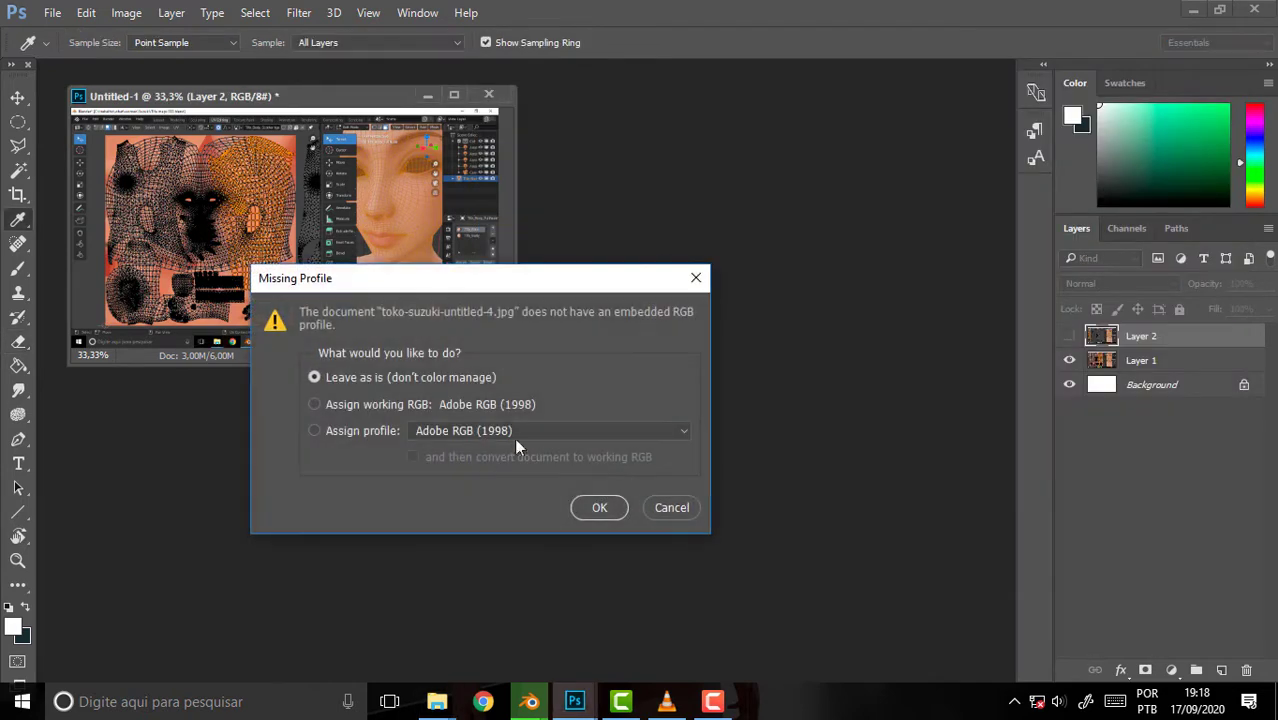
{"action": "left_click", "coordinate": [597, 508]}
- Float the portrait in its own window at the right, then bring the Blender render forward
{"action": "mouse_move", "coordinate": [240, 91]}
{"action": "left_mouse_down"}
{"action": "mouse_move", "coordinate": [609, 75]}
{"action": "mouse_move", "coordinate": [609, 87]}
{"action": "left_mouse_up"}
{"action": "mouse_move", "coordinate": [141, 72]}
{"action": "left_mouse_down"}
{"action": "mouse_move", "coordinate": [683, 50]}
{"action": "mouse_move", "coordinate": [826, 90]}
{"action": "left_mouse_up"}
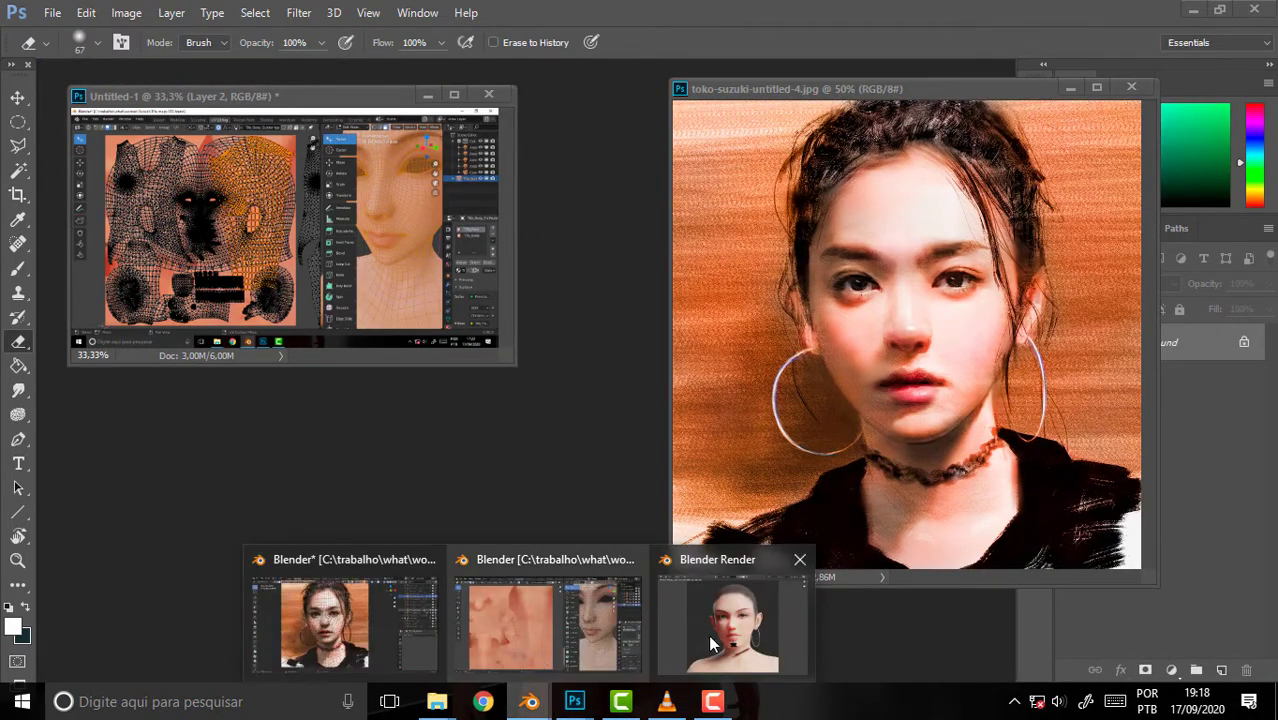
{"action": "left_click", "coordinate": [712, 625]}
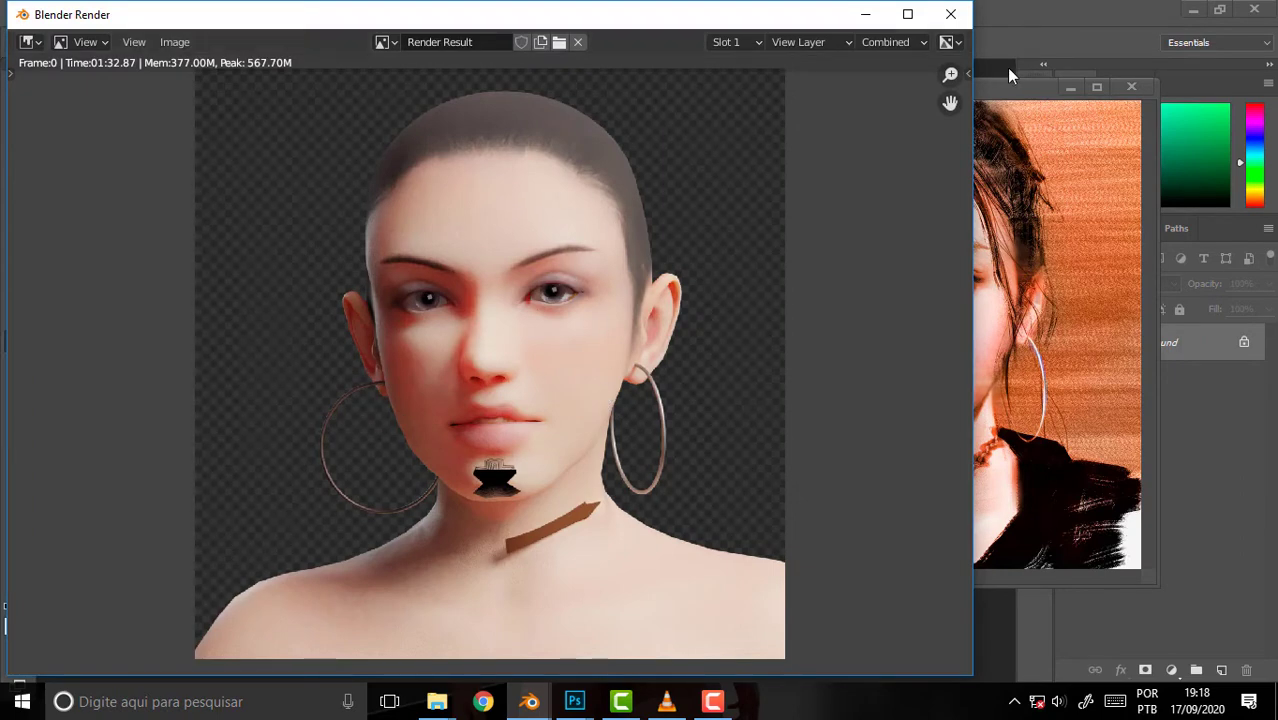
- Resize the Blender render window so it sits beside the floating reference portrait
{"action": "left_click", "coordinate": [1006, 92]}
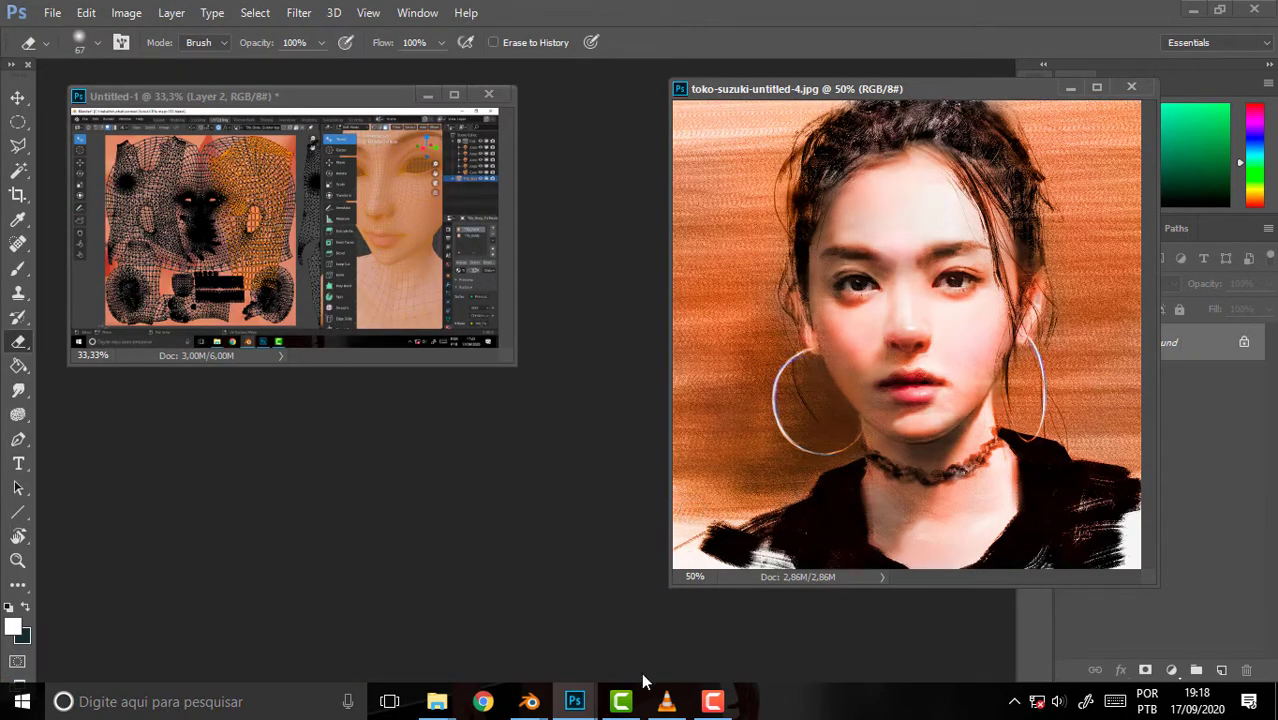
{"action": "mouse_move", "coordinate": [530, 701]}
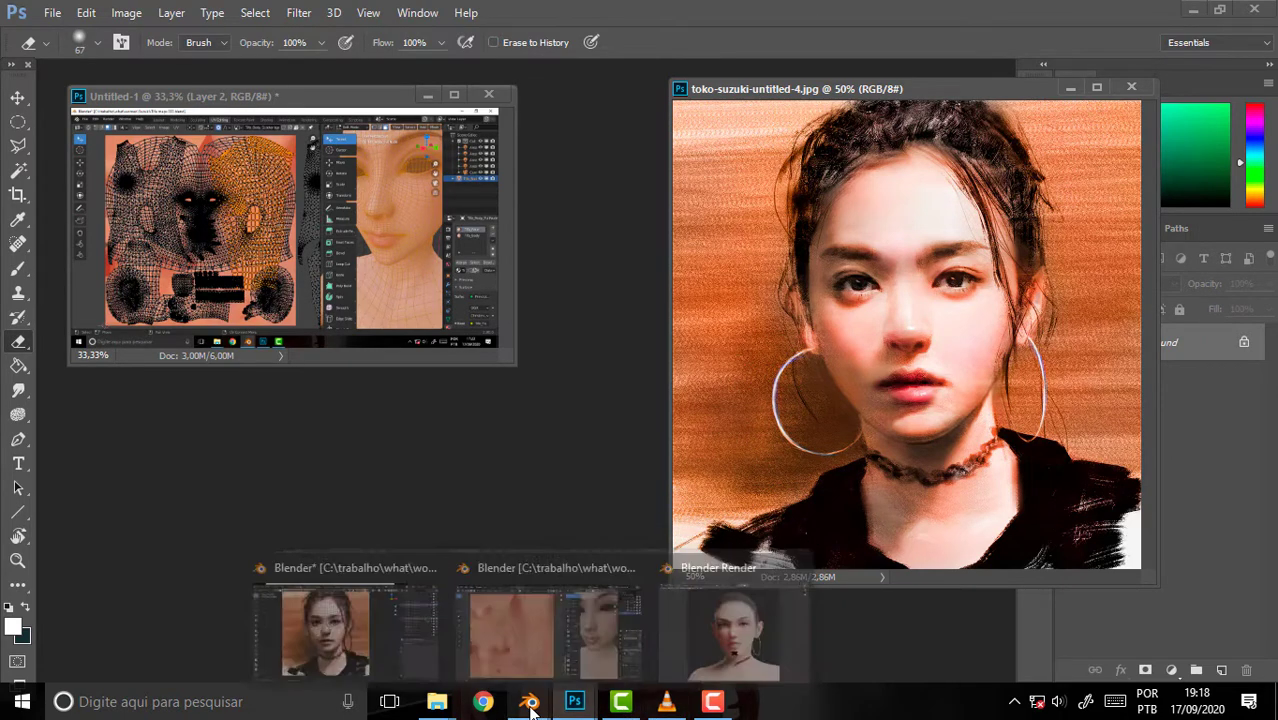
{"action": "left_click", "coordinate": [724, 630]}
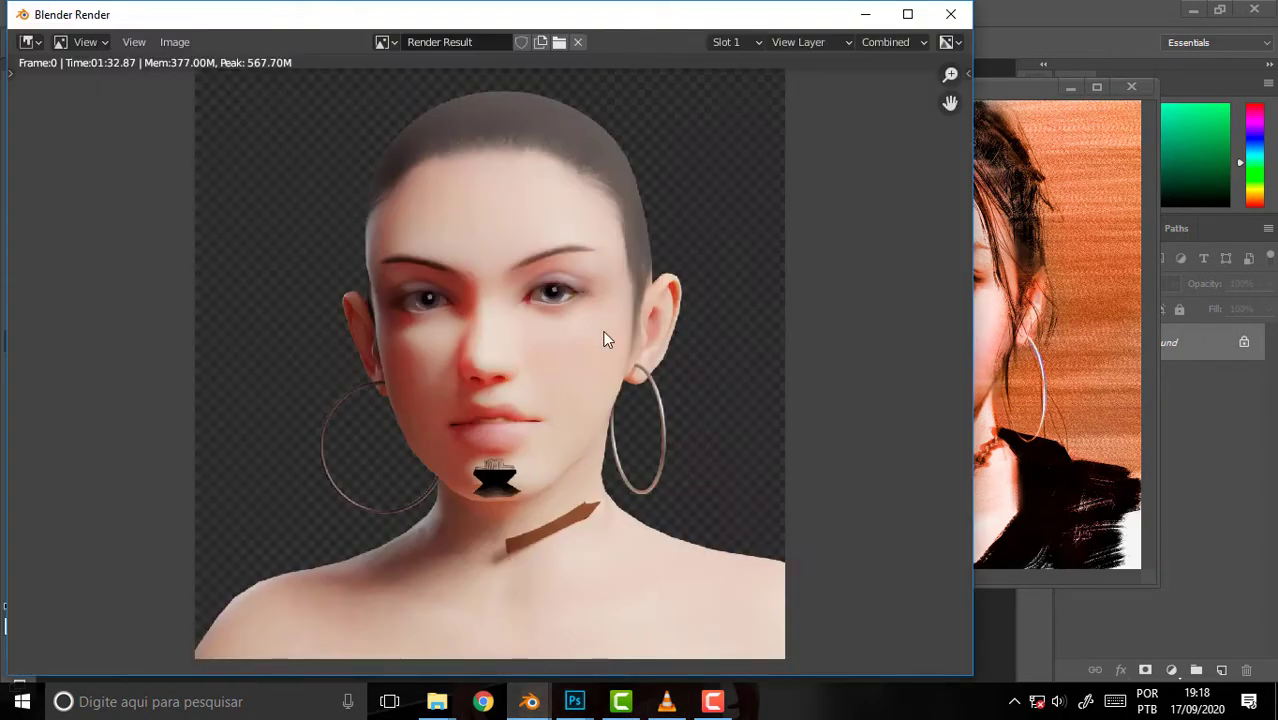
{"action": "left_click_drag", "start_coordinate": [971, 2], "coordinate": [668, 44]}
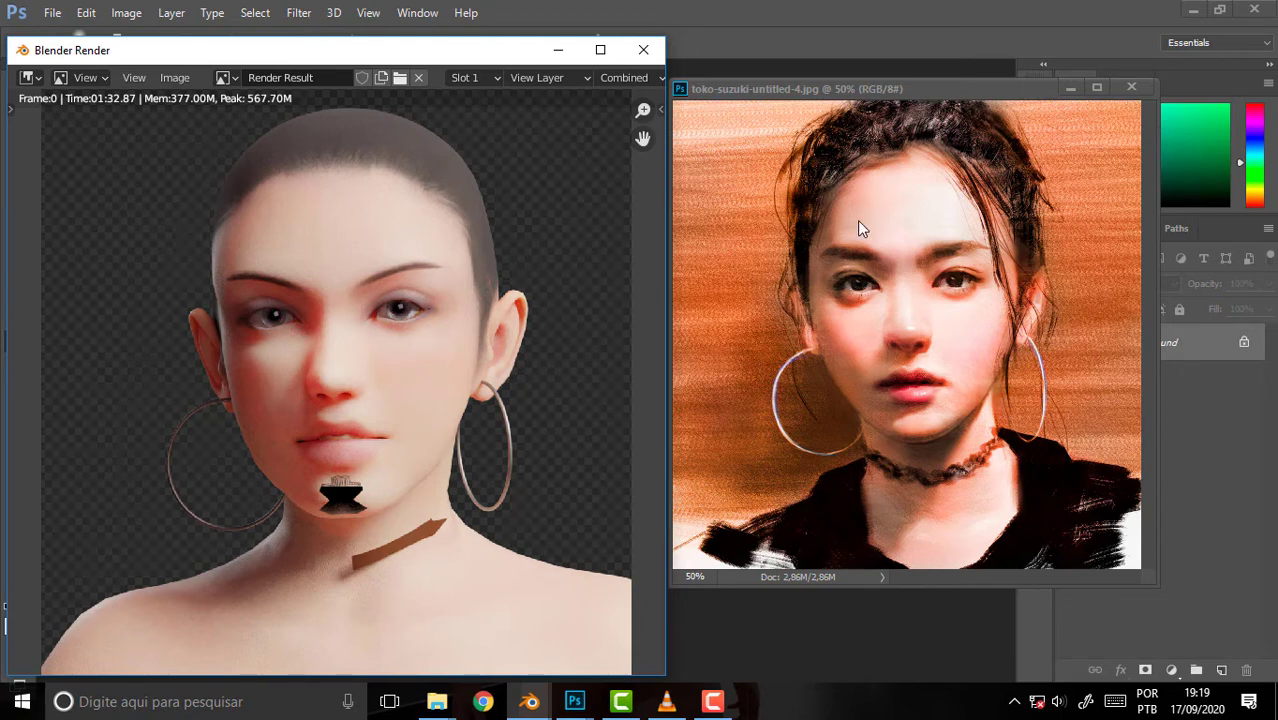
- Close the render window and the reference JPG, then switch Blender to the UV Editing workspace
{"action": "left_click", "coordinate": [645, 50]}
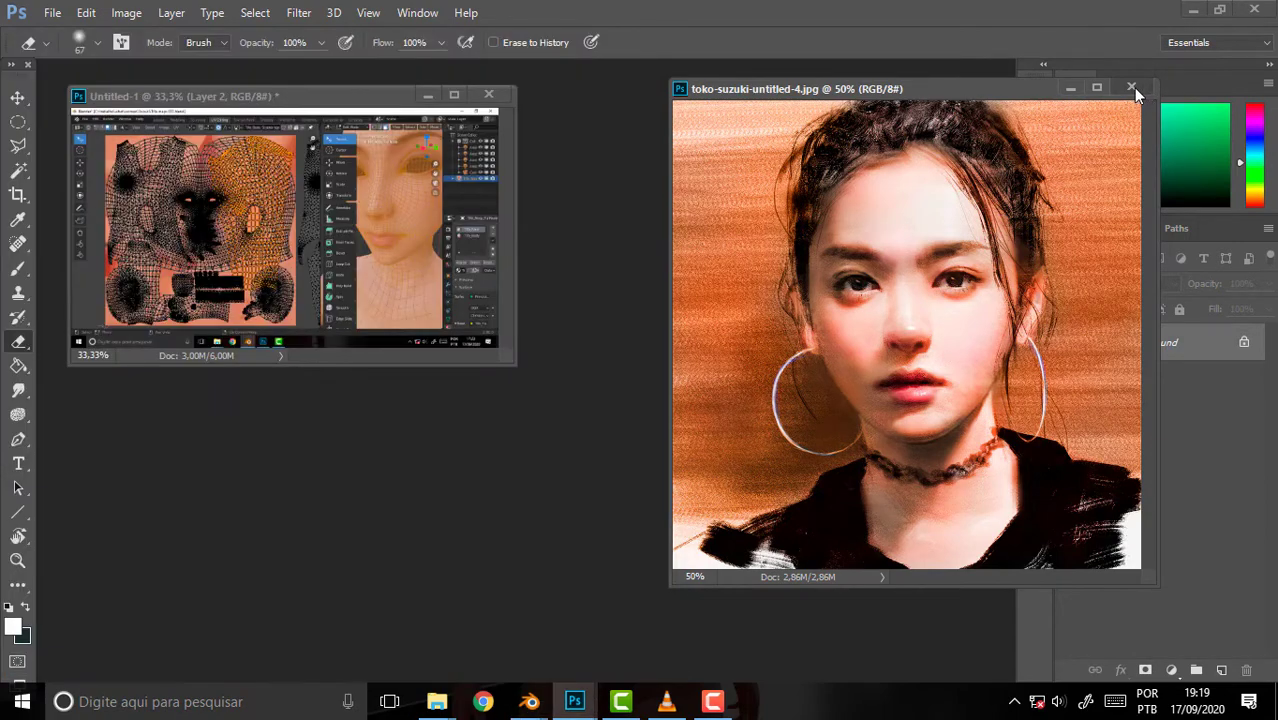
{"action": "left_click", "coordinate": [1132, 88]}
{"action": "mouse_move", "coordinate": [529, 701]}
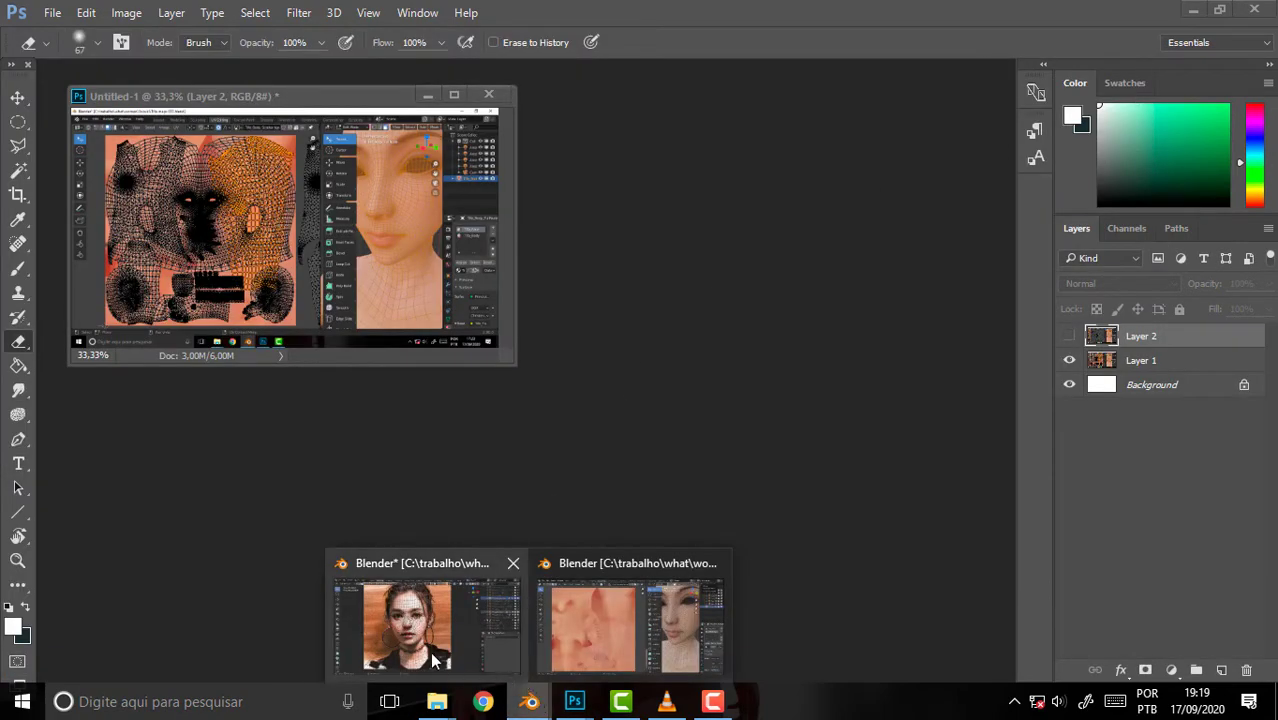
{"action": "left_click", "coordinate": [433, 640]}
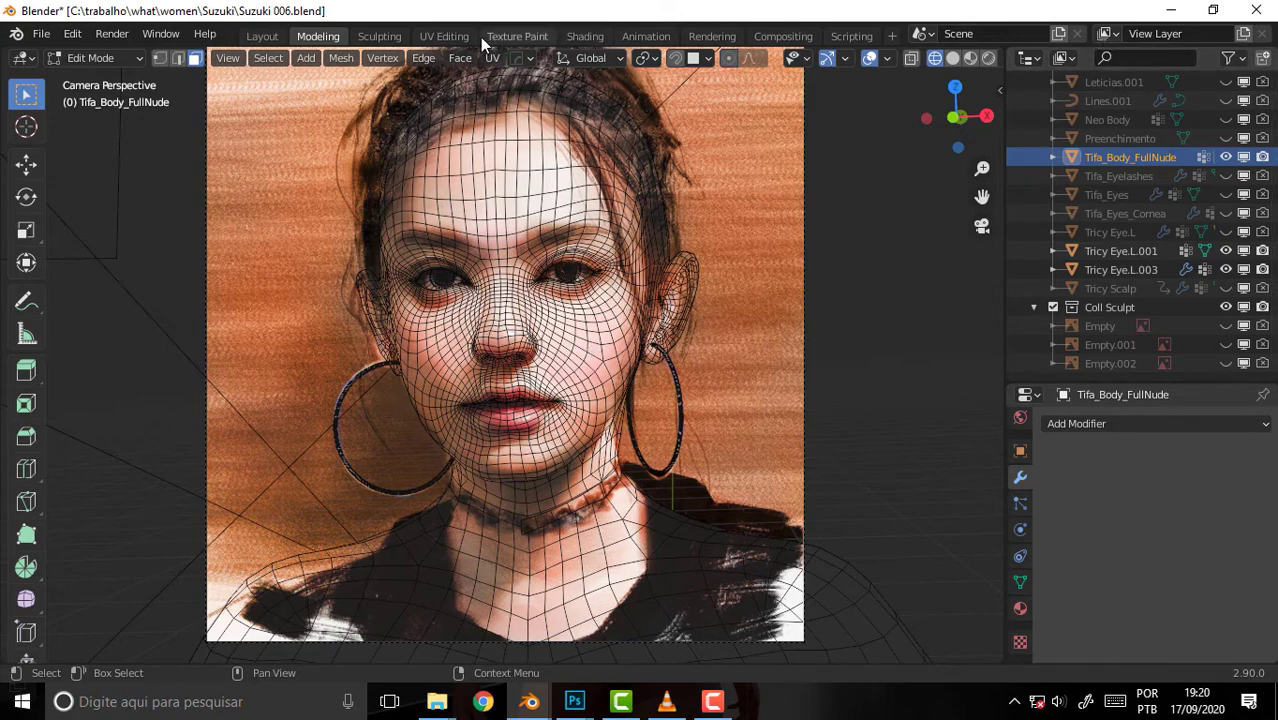
{"action": "left_click", "coordinate": [446, 36]}
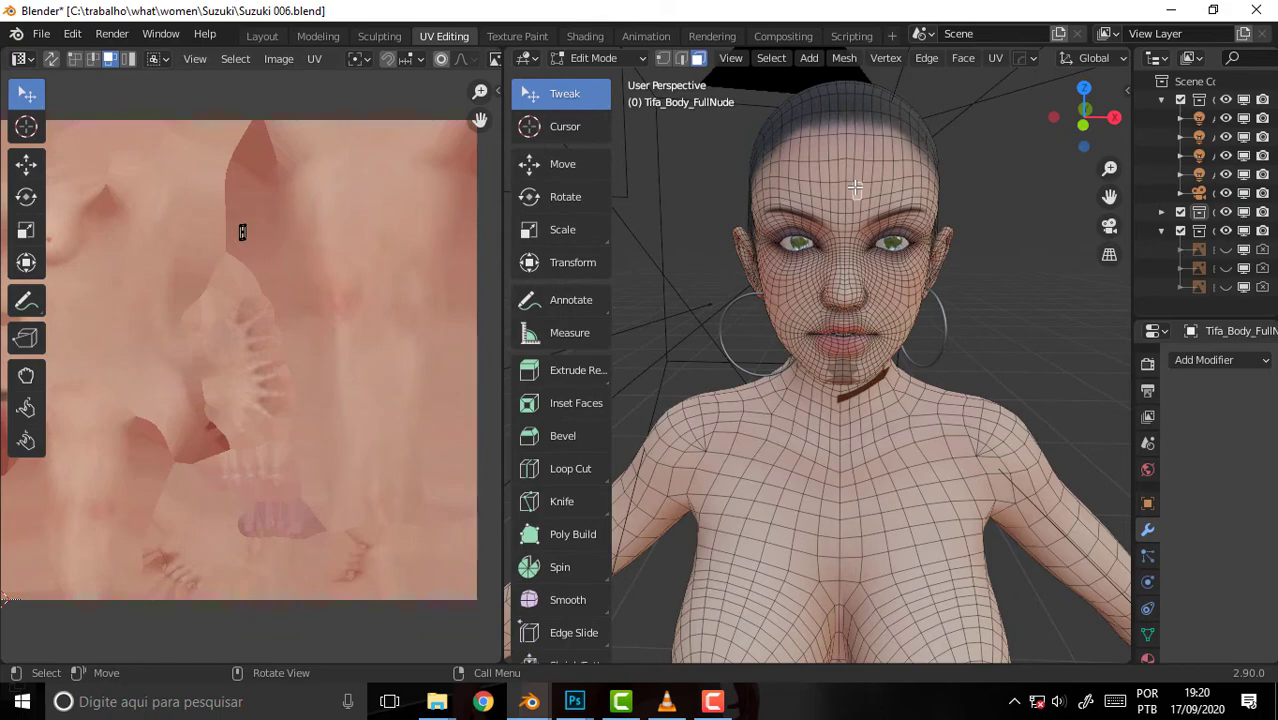
- Select the linked mesh with Ctrl+L and pan the UV view to the stray edges below
{"action": "key", "text": "ctrl+l"}
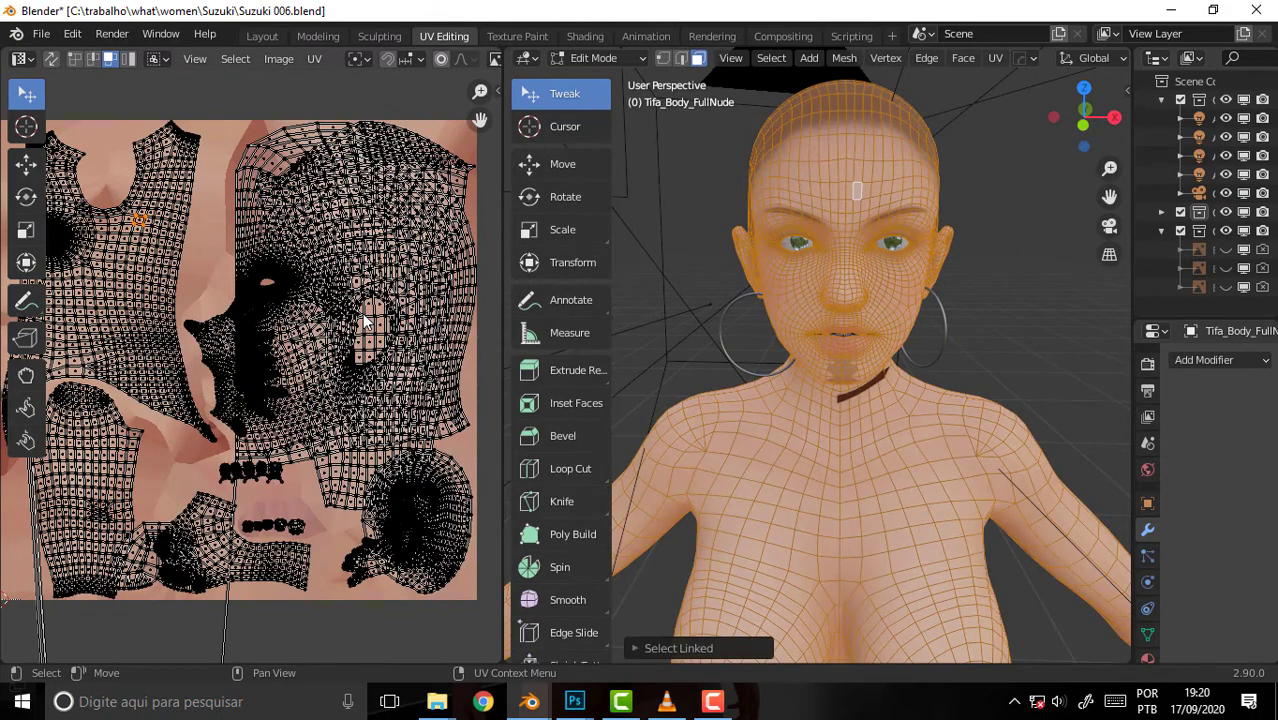
{"action": "scroll", "coordinate": [365, 314], "scroll_direction": "down", "scroll_amount": 3}
{"action": "scroll", "coordinate": [367, 322], "scroll_direction": "up", "scroll_amount": 5}
{"action": "scroll", "coordinate": [367, 322], "scroll_direction": "down", "scroll_amount": 6}
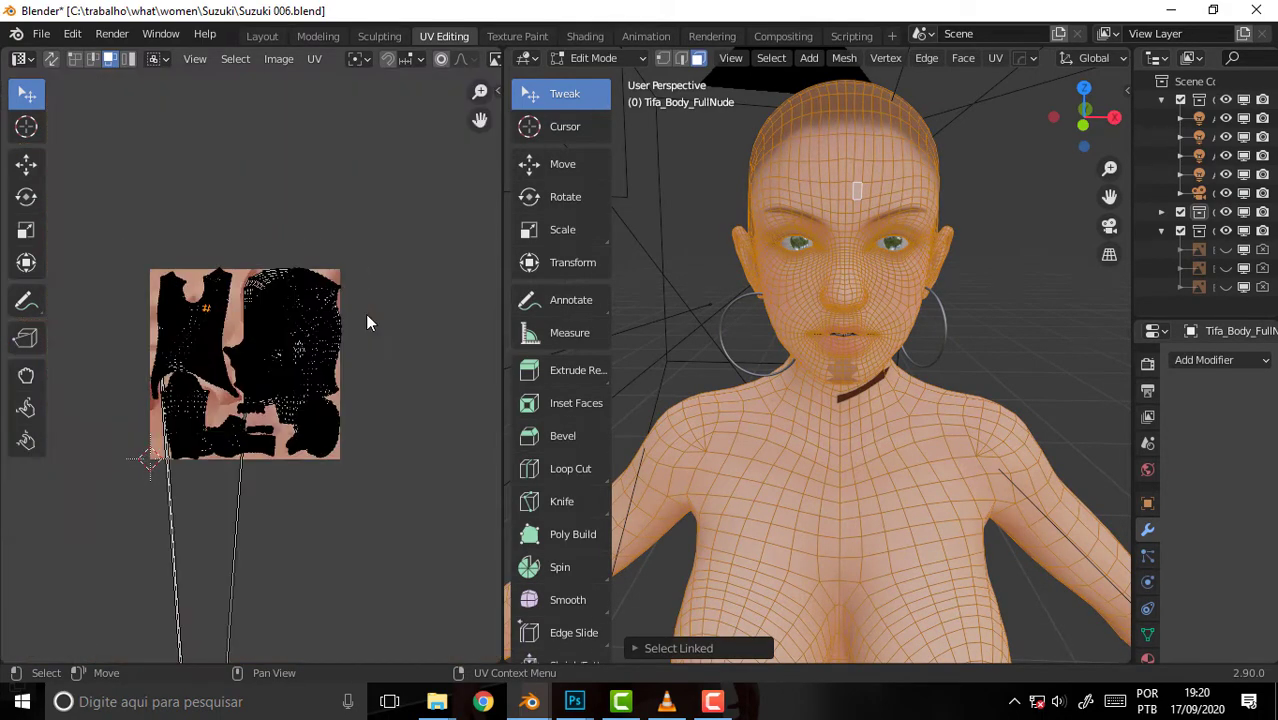
{"action": "scroll", "coordinate": [367, 322], "scroll_direction": "down", "scroll_amount": 5}
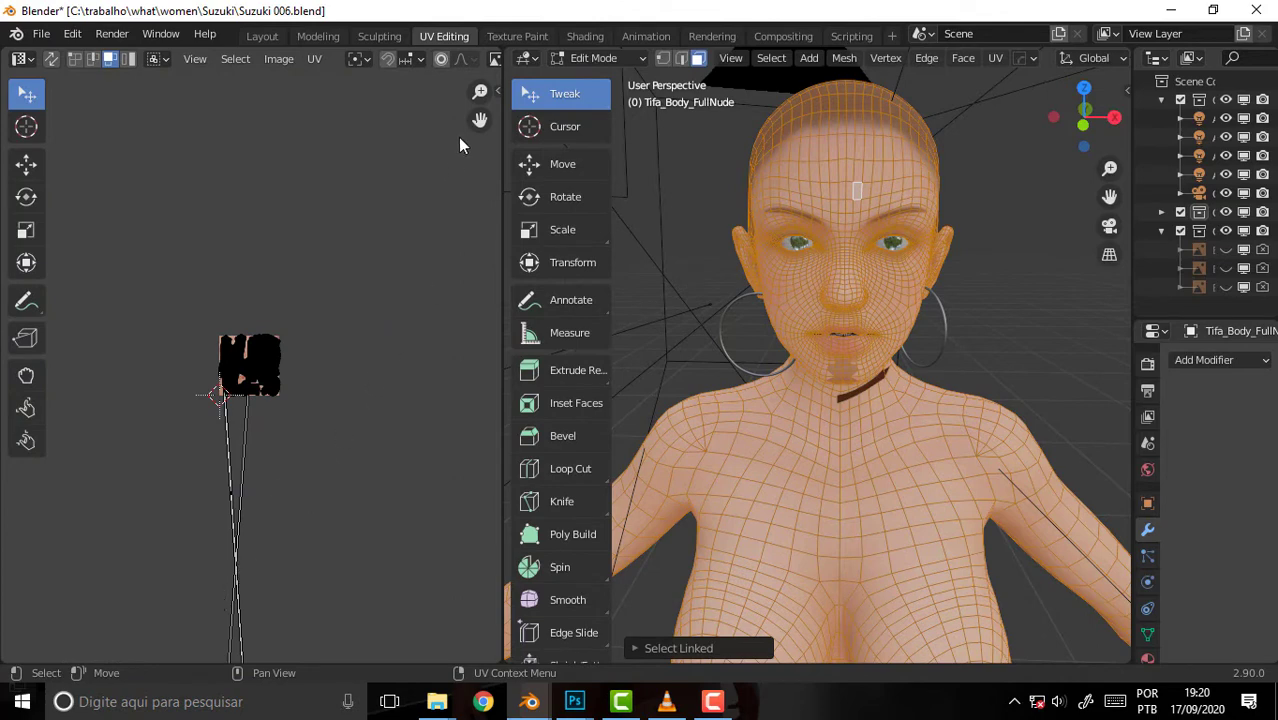
{"action": "left_click_drag", "start_coordinate": [480, 119], "coordinate": [515, 40]}
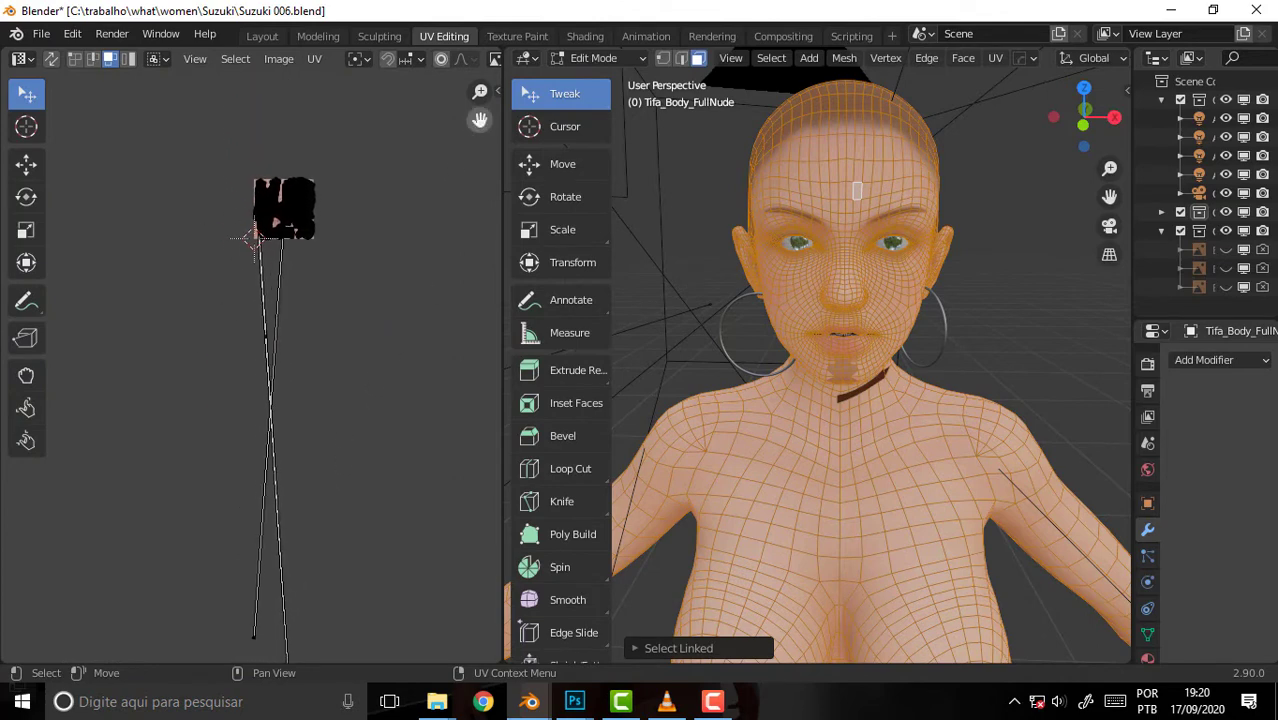
{"action": "left_click_drag", "start_coordinate": [480, 119], "coordinate": [393, 483]}
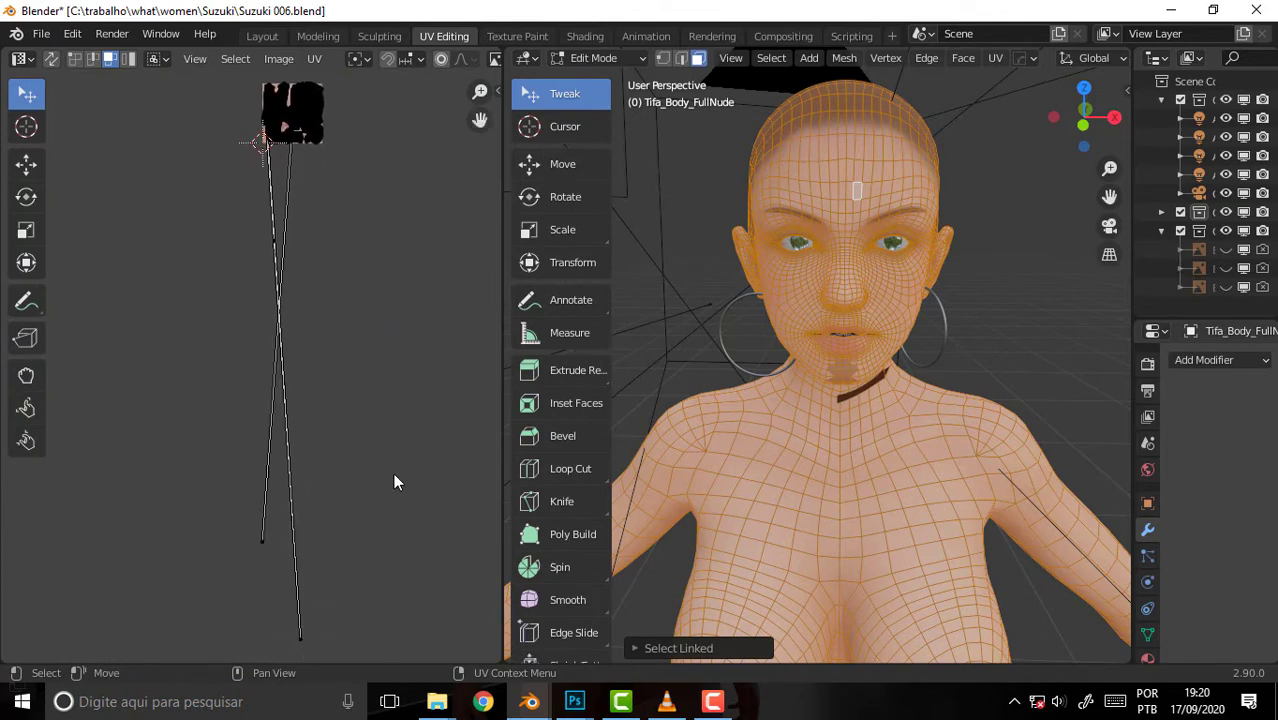
- In vertex select mode, move the three stray bottom vertices up onto the top cluster
{"action": "left_click", "coordinate": [299, 638]}
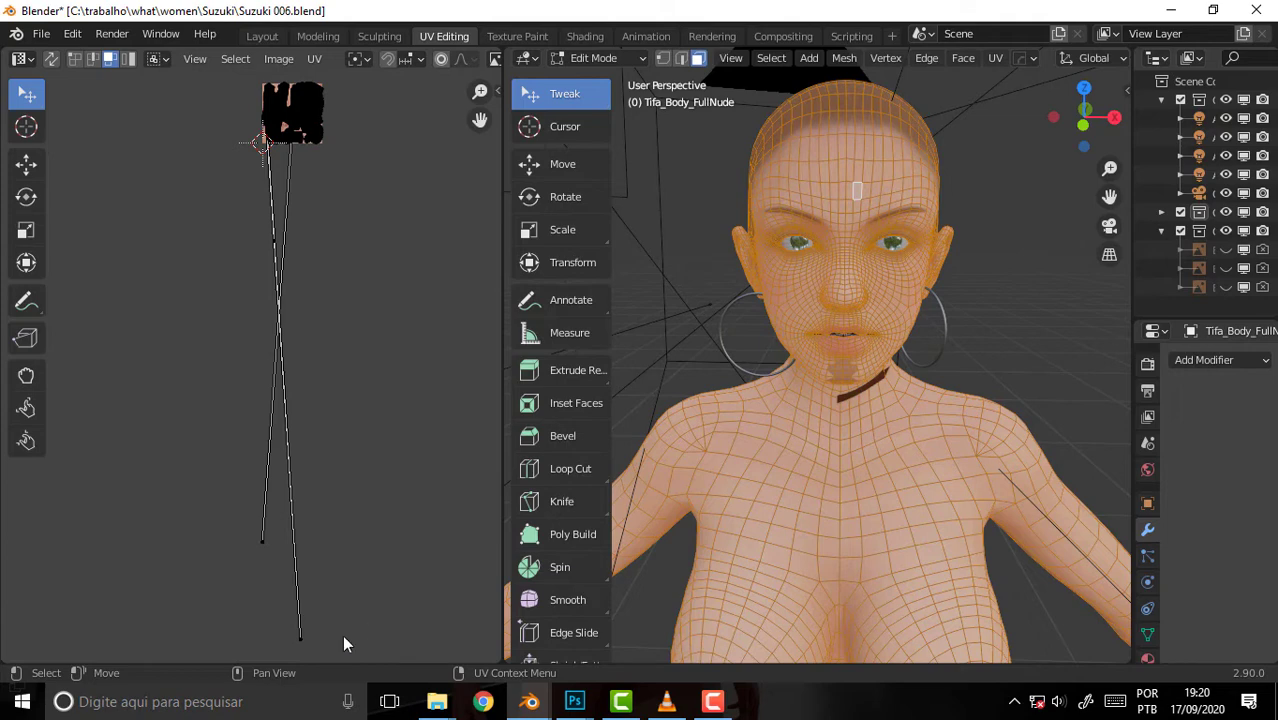
{"action": "left_click", "coordinate": [74, 59]}
{"action": "key", "text": "g"}
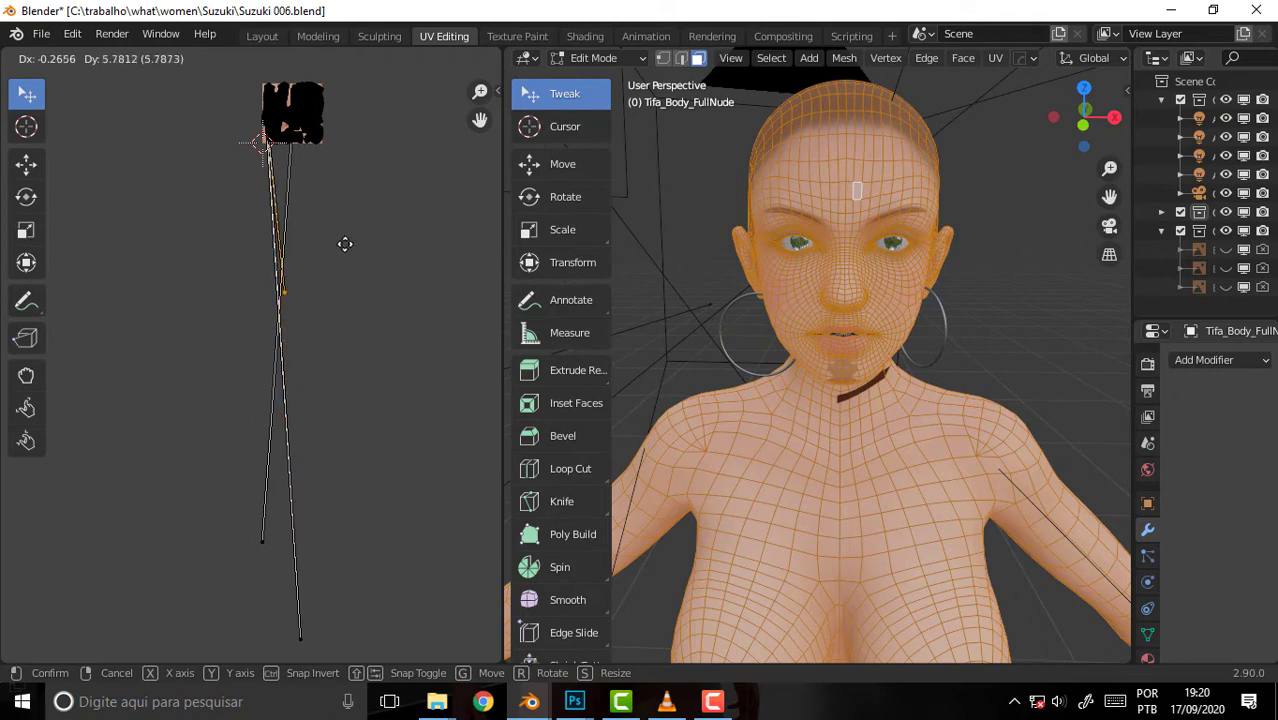
{"action": "left_click", "coordinate": [331, 107]}
{"action": "left_click", "coordinate": [300, 638]}
{"action": "key", "text": "g"}
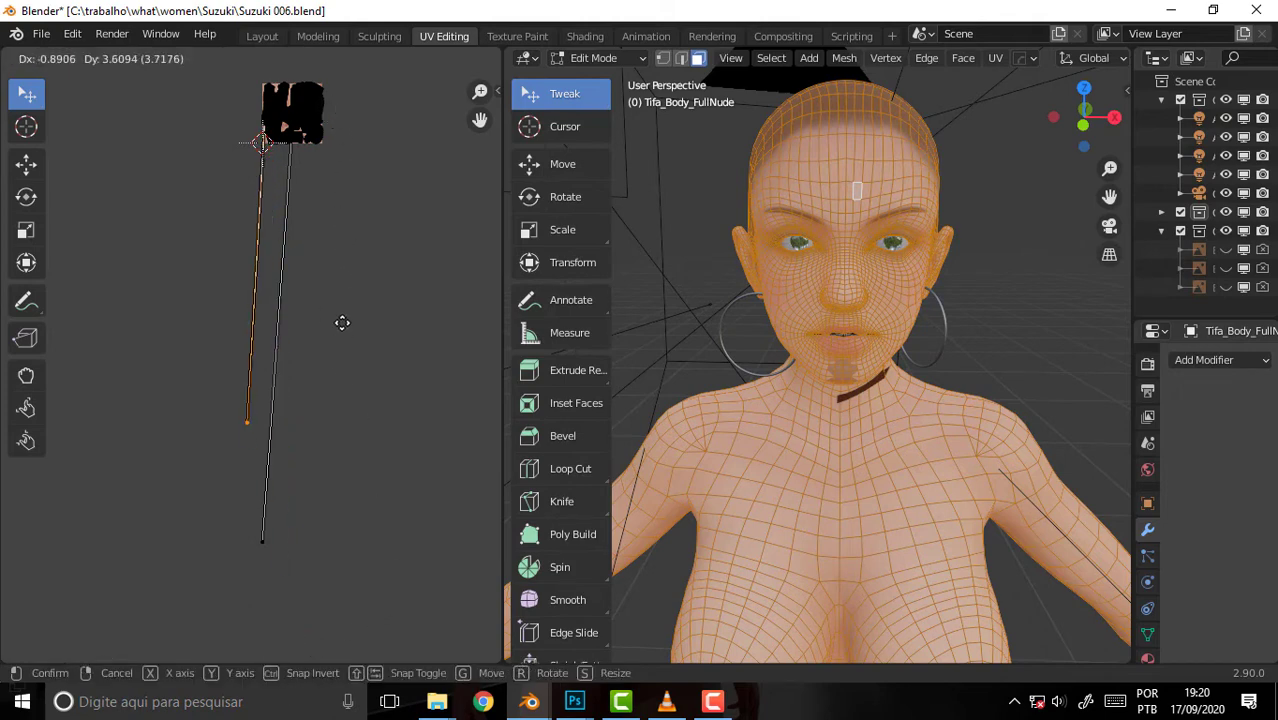
{"action": "left_click", "coordinate": [362, 78]}
{"action": "left_click", "coordinate": [263, 540]}
{"action": "key", "text": "g"}
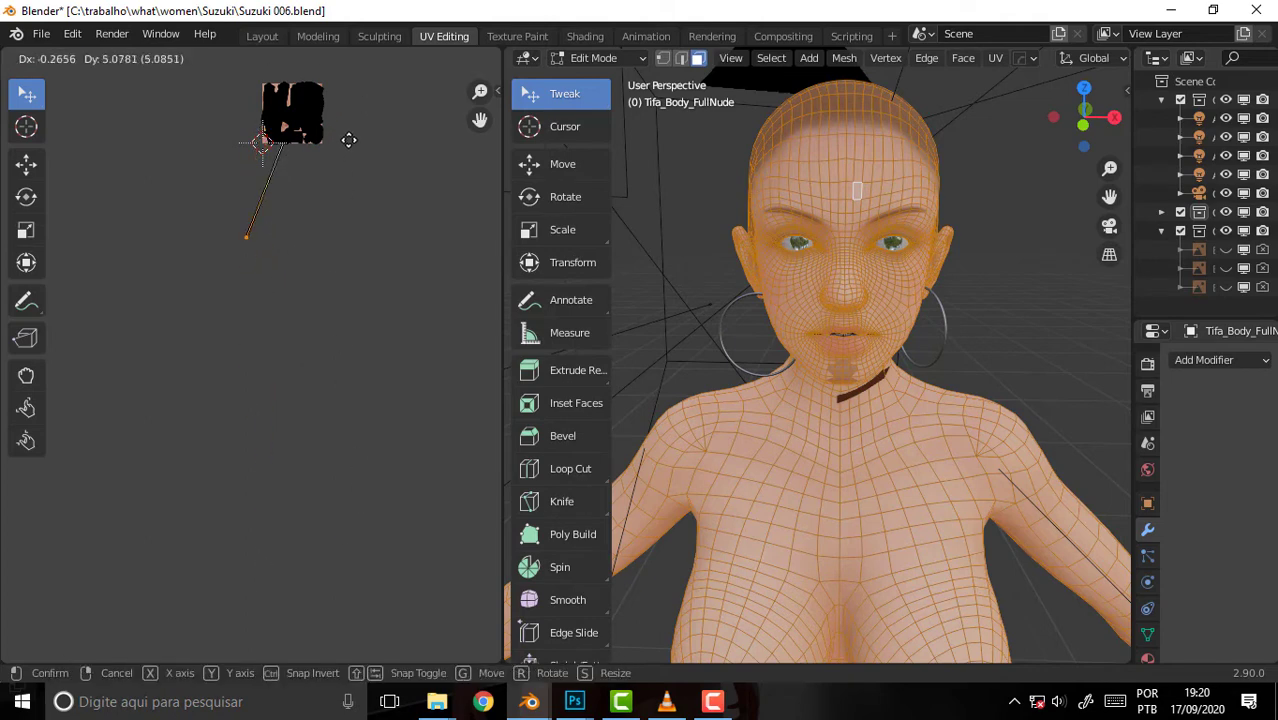
{"action": "left_click", "coordinate": [385, 82]}
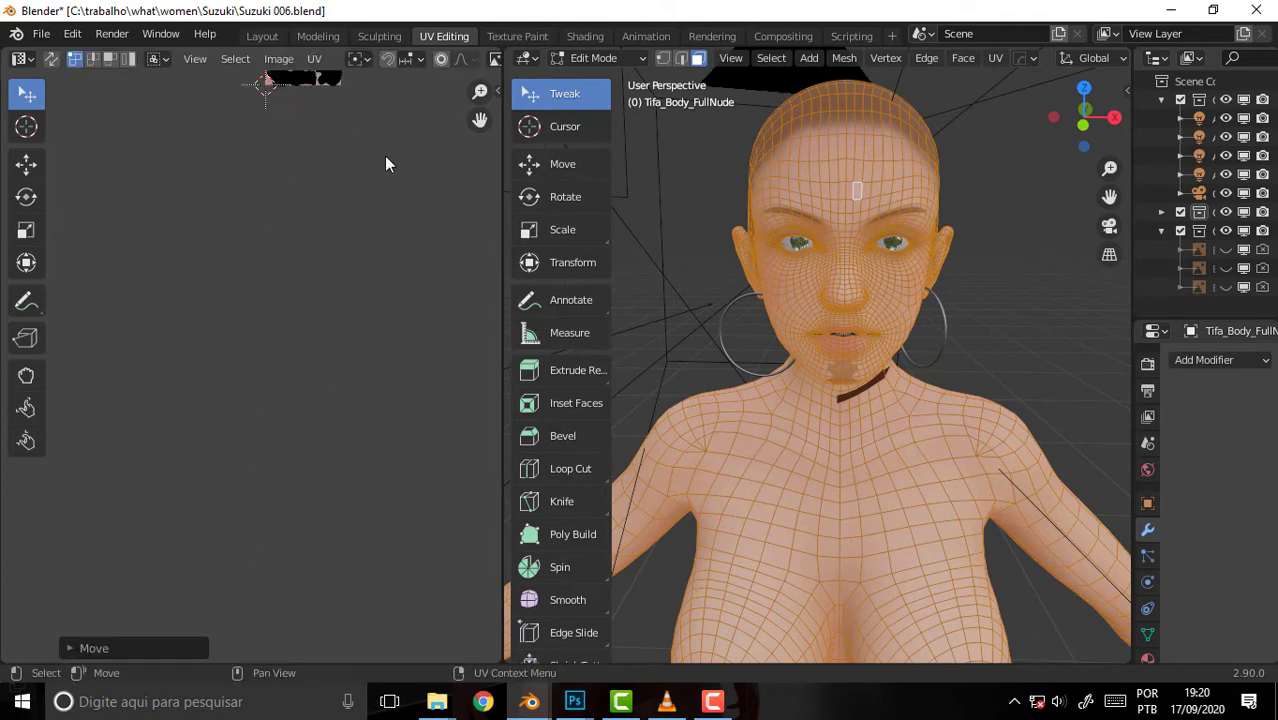
- Move the stray UVs at the torso's edge up into the body island
{"action": "mouse_move", "coordinate": [377, 485]}
{"action": "middle_mouse_down"}
{"action": "mouse_move", "coordinate": [194, 277]}
{"action": "mouse_move", "coordinate": [194, 471]}
{"action": "middle_mouse_up"}
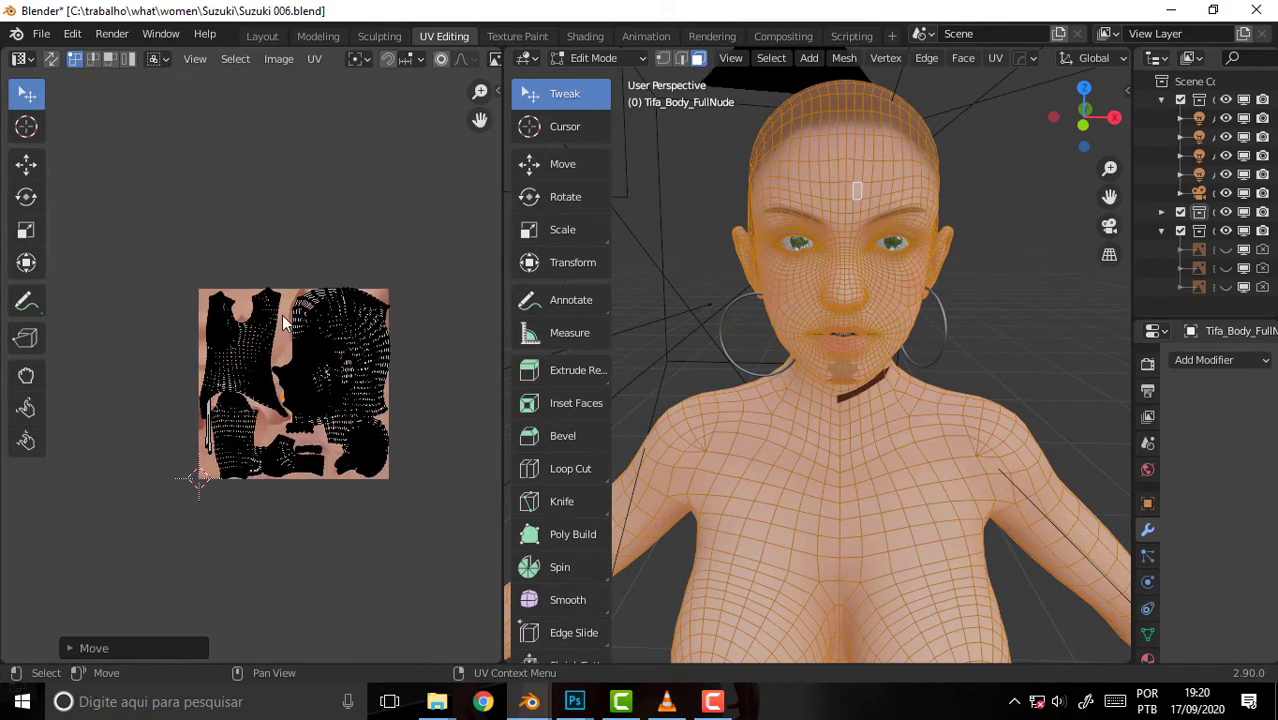
{"action": "scroll", "coordinate": [310, 312], "scroll_direction": "up", "scroll_amount": 5}
{"action": "scroll", "coordinate": [310, 312], "scroll_direction": "down", "scroll_amount": 2, "text": "shift"}
{"action": "scroll", "coordinate": [175, 420], "scroll_direction": "up", "scroll_amount": 1}
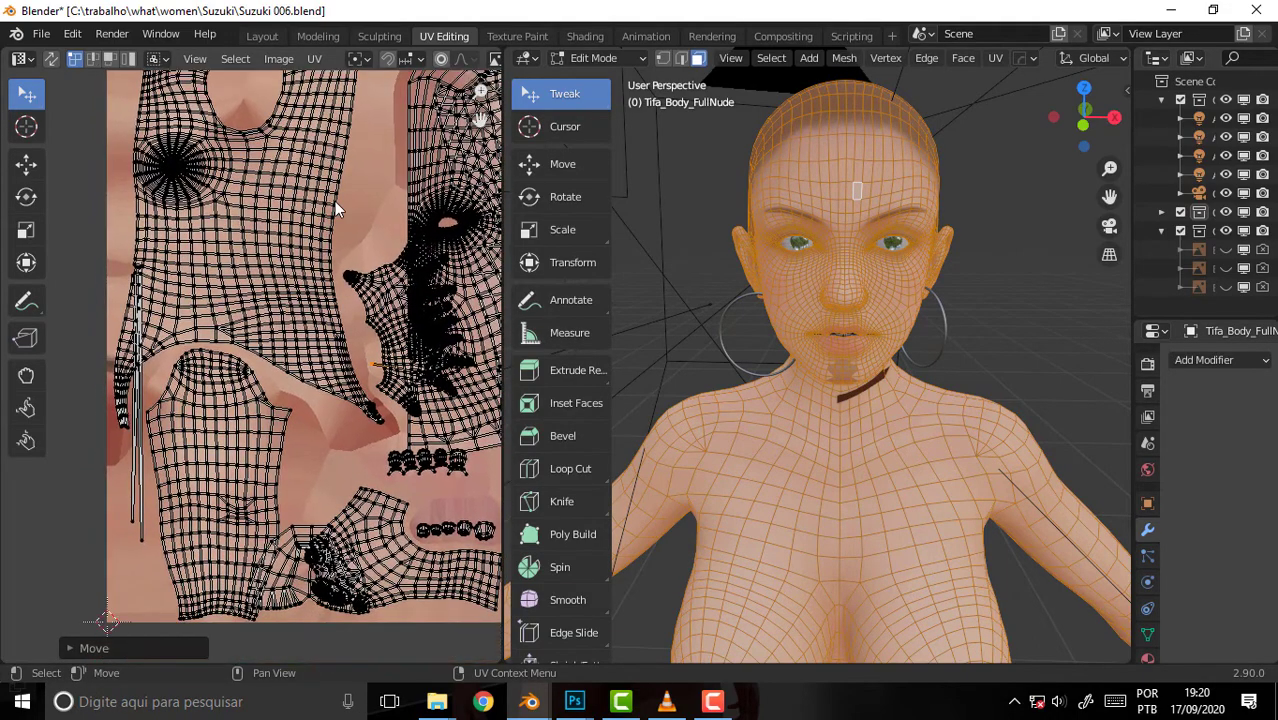
{"action": "left_click", "coordinate": [143, 540]}
{"action": "key", "text": "g"}
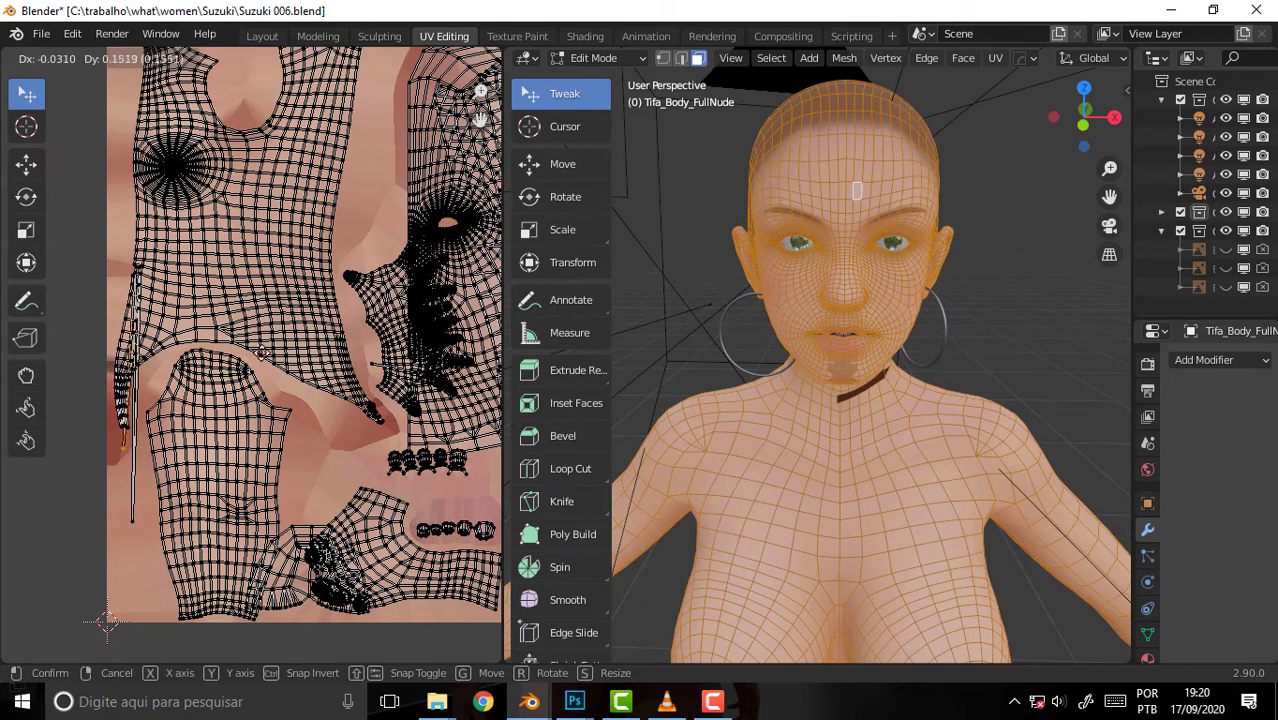
{"action": "left_click", "coordinate": [275, 218]}
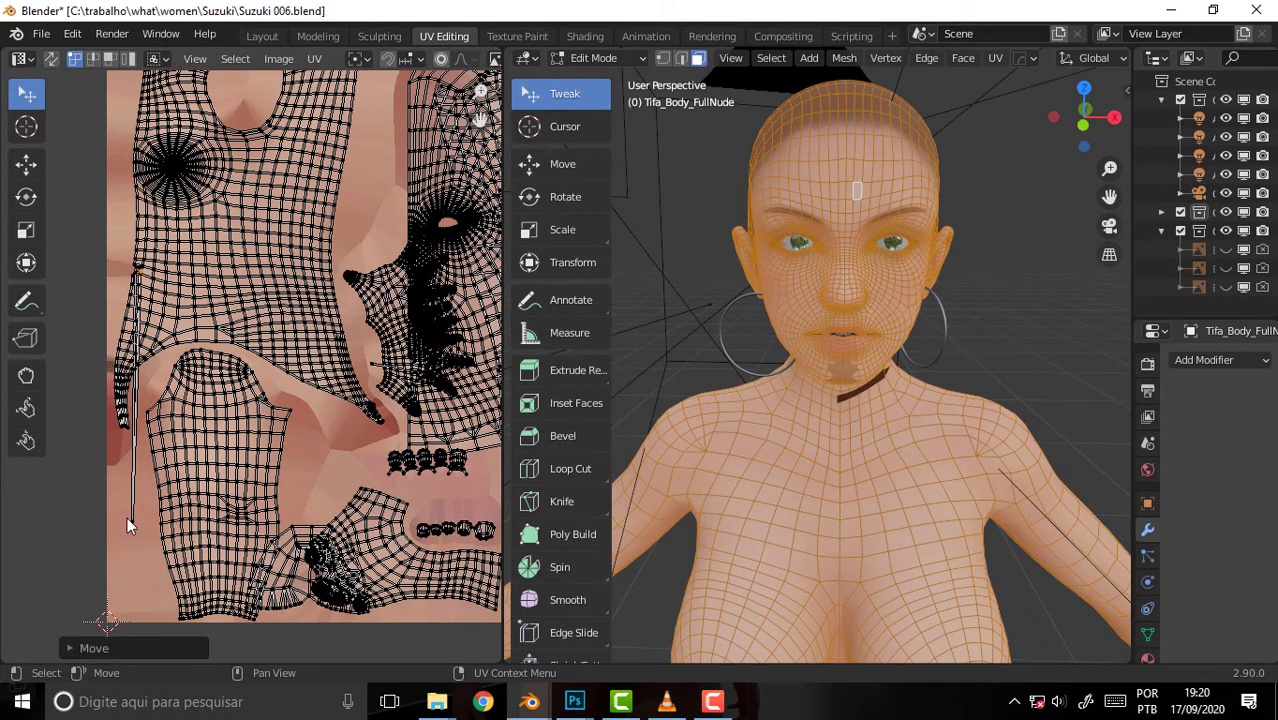
{"action": "key", "text": "g"}
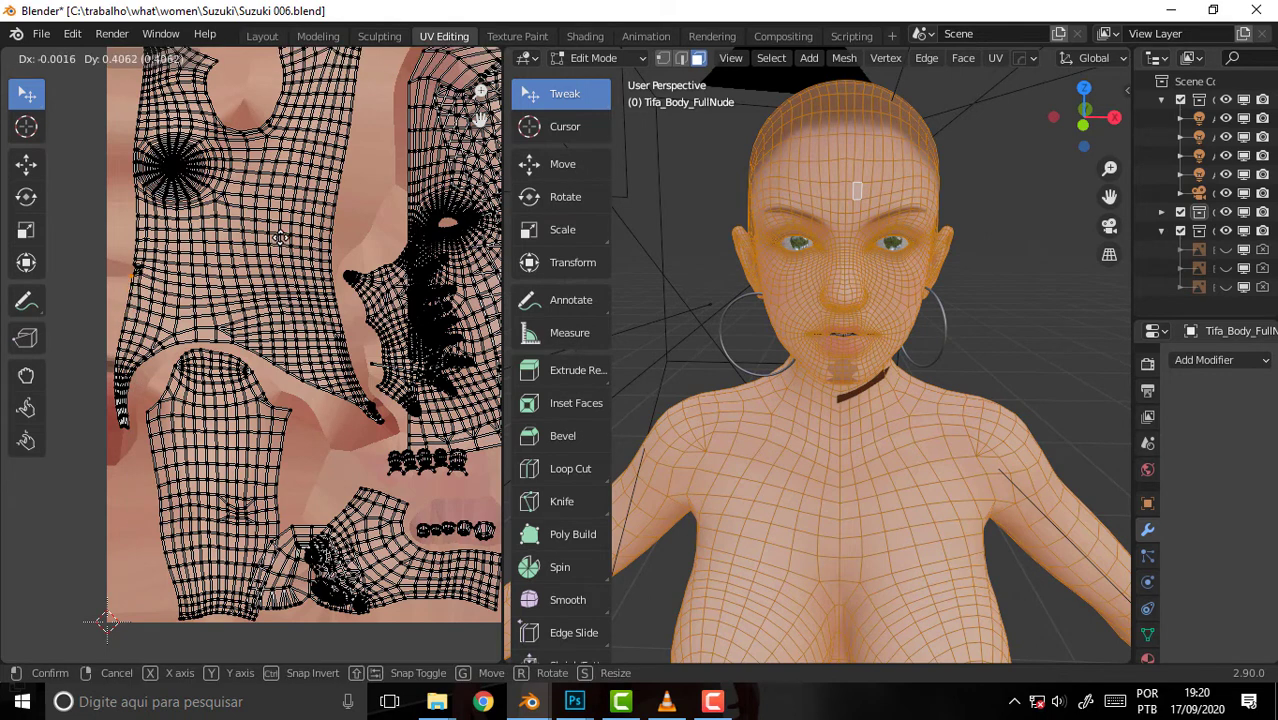
{"action": "left_click", "coordinate": [281, 242]}
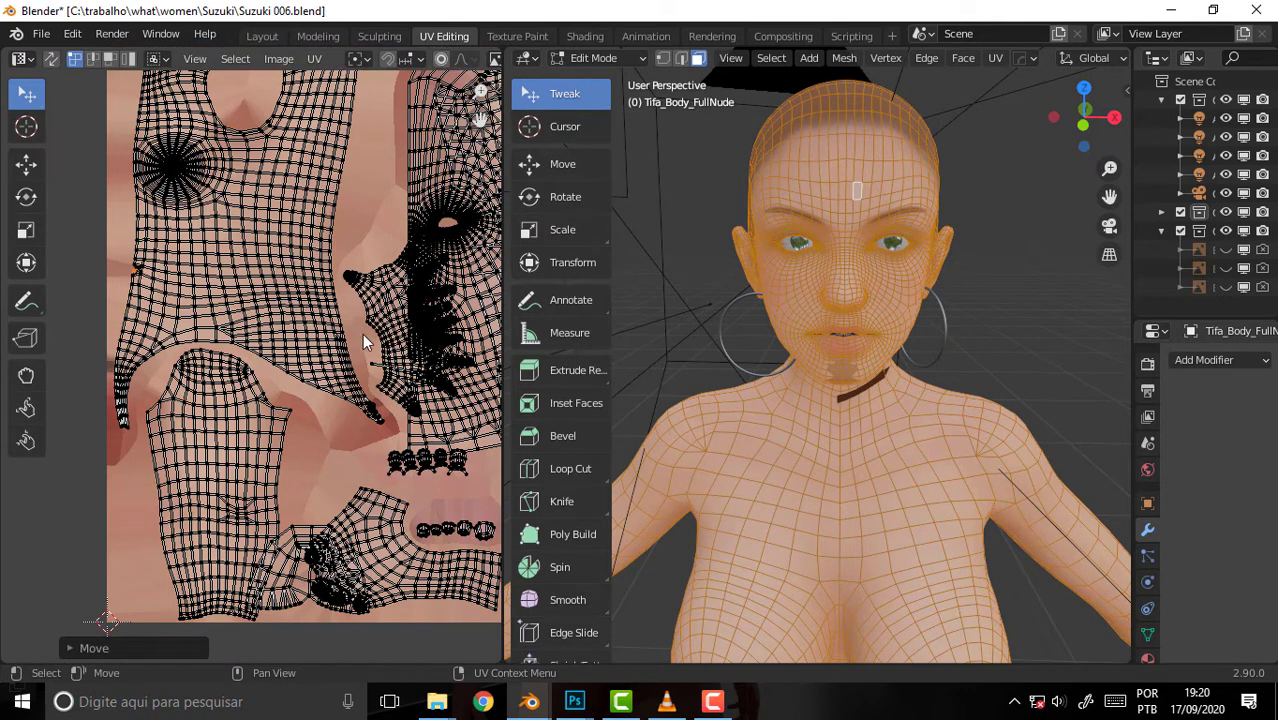
- Move a misplaced seam vertex into place, leaving the one near the hand unchanged
{"action": "left_click", "coordinate": [420, 378]}
{"action": "key", "text": "g"}
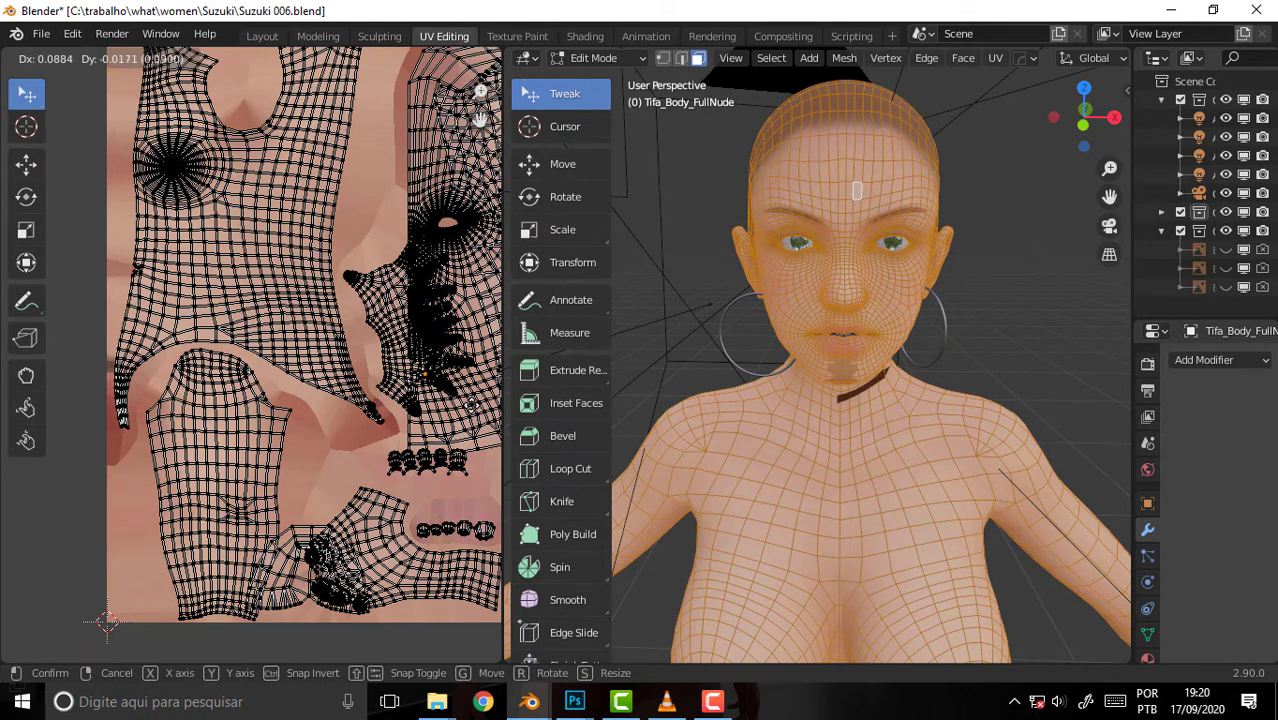
{"action": "left_click", "coordinate": [467, 400]}
{"action": "scroll", "coordinate": [383, 304], "scroll_direction": "up", "scroll_amount": 3}
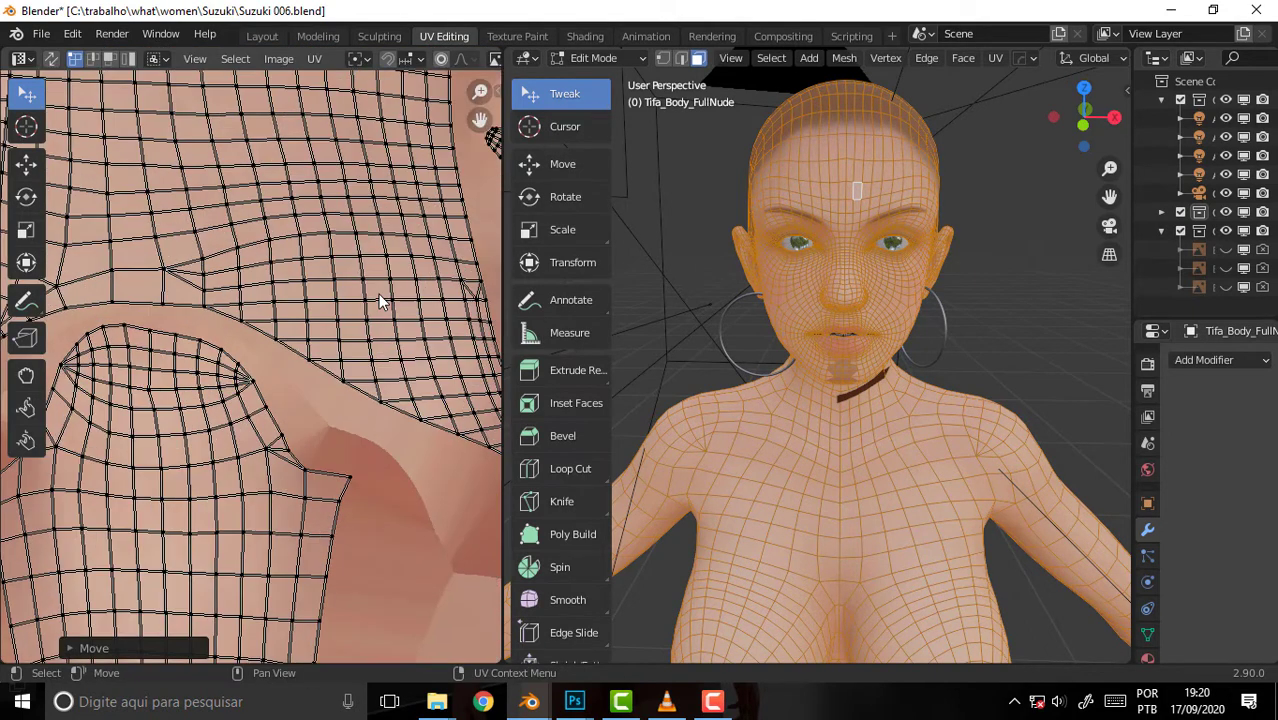
{"action": "scroll", "coordinate": [360, 297], "scroll_direction": "up", "scroll_amount": 2}
{"action": "scroll", "coordinate": [357, 295], "scroll_direction": "down", "scroll_amount": 3}
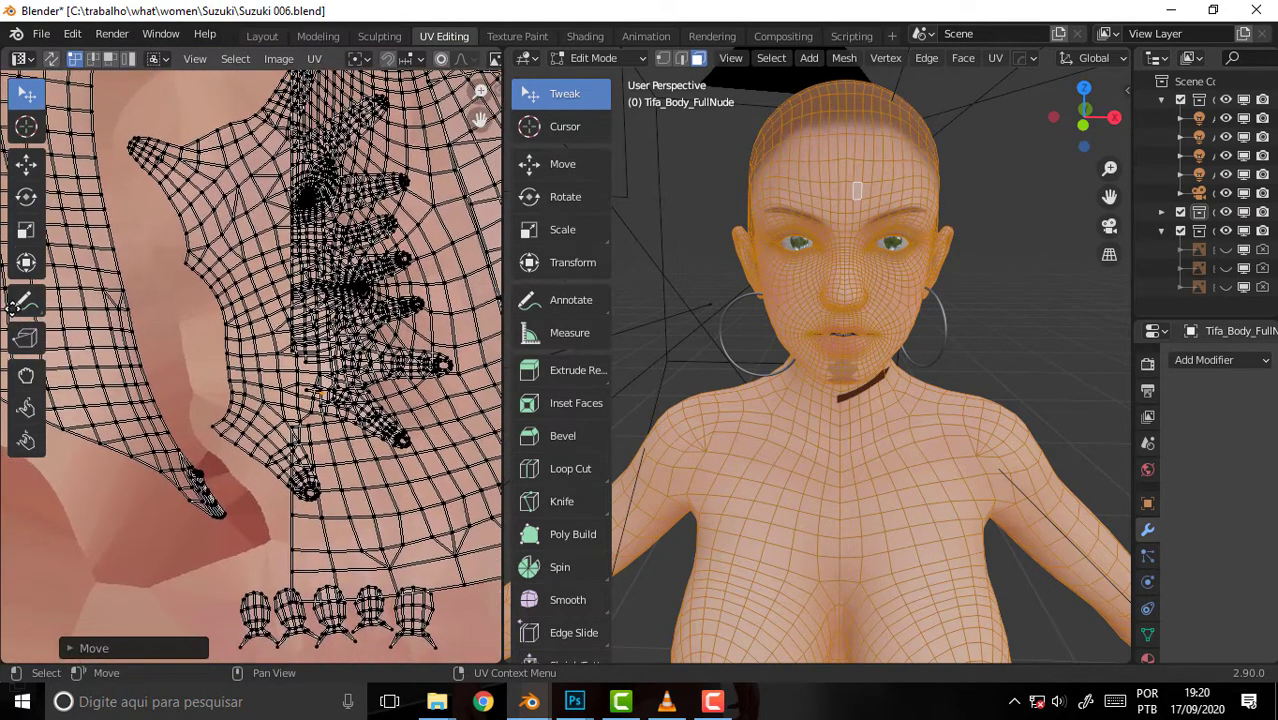
{"action": "scroll", "coordinate": [377, 381], "scroll_direction": "up", "scroll_amount": 2}
{"action": "scroll", "coordinate": [377, 381], "scroll_direction": "up", "scroll_amount": 2}
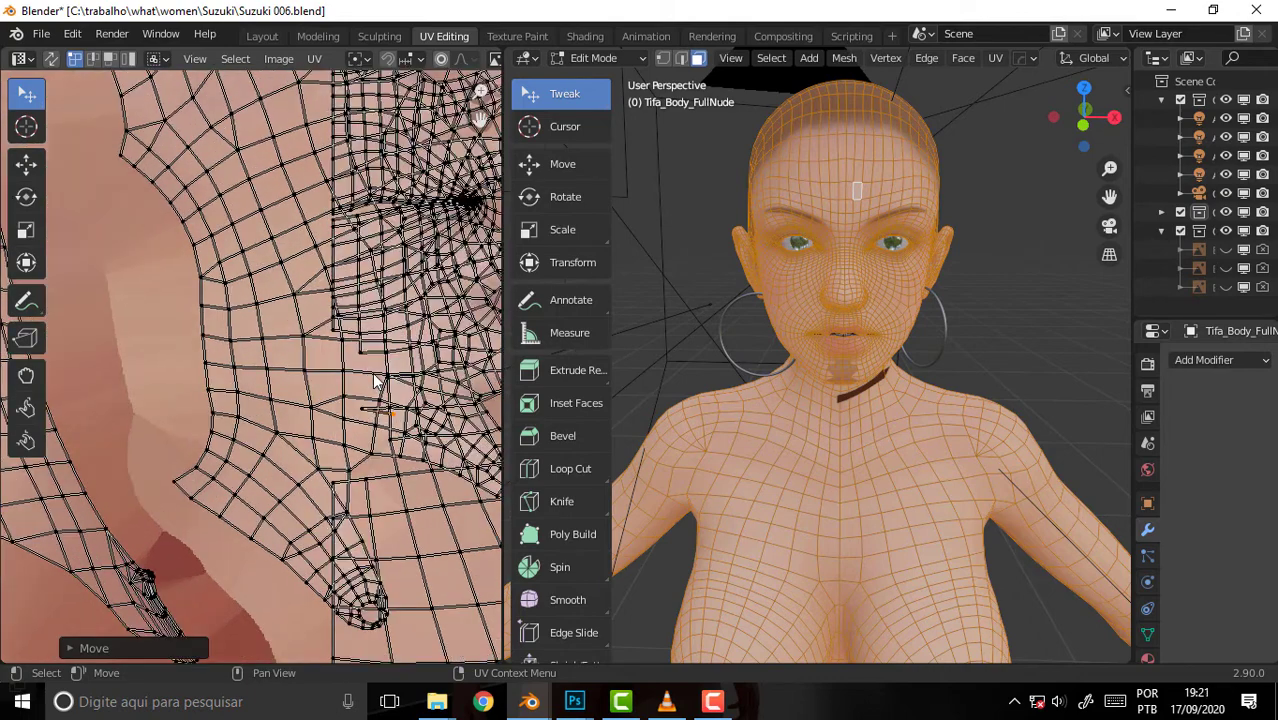
{"action": "left_click", "coordinate": [393, 416]}
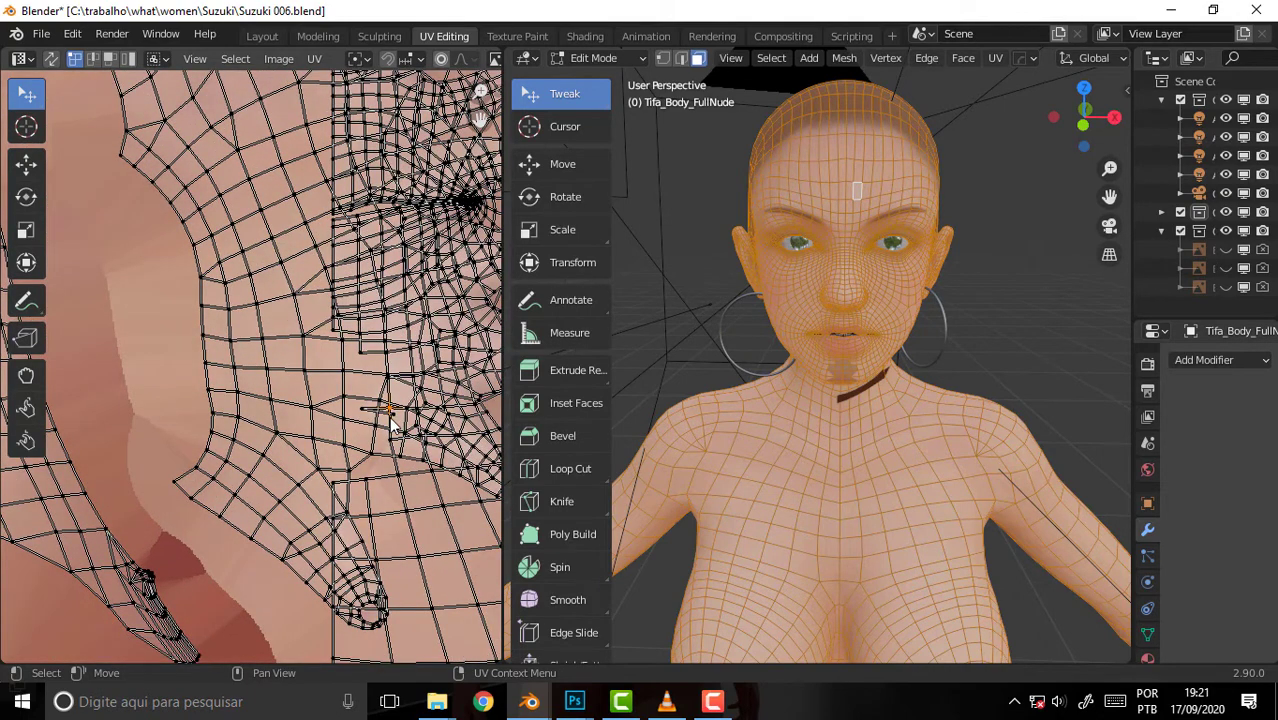
{"action": "key", "text": "g"}
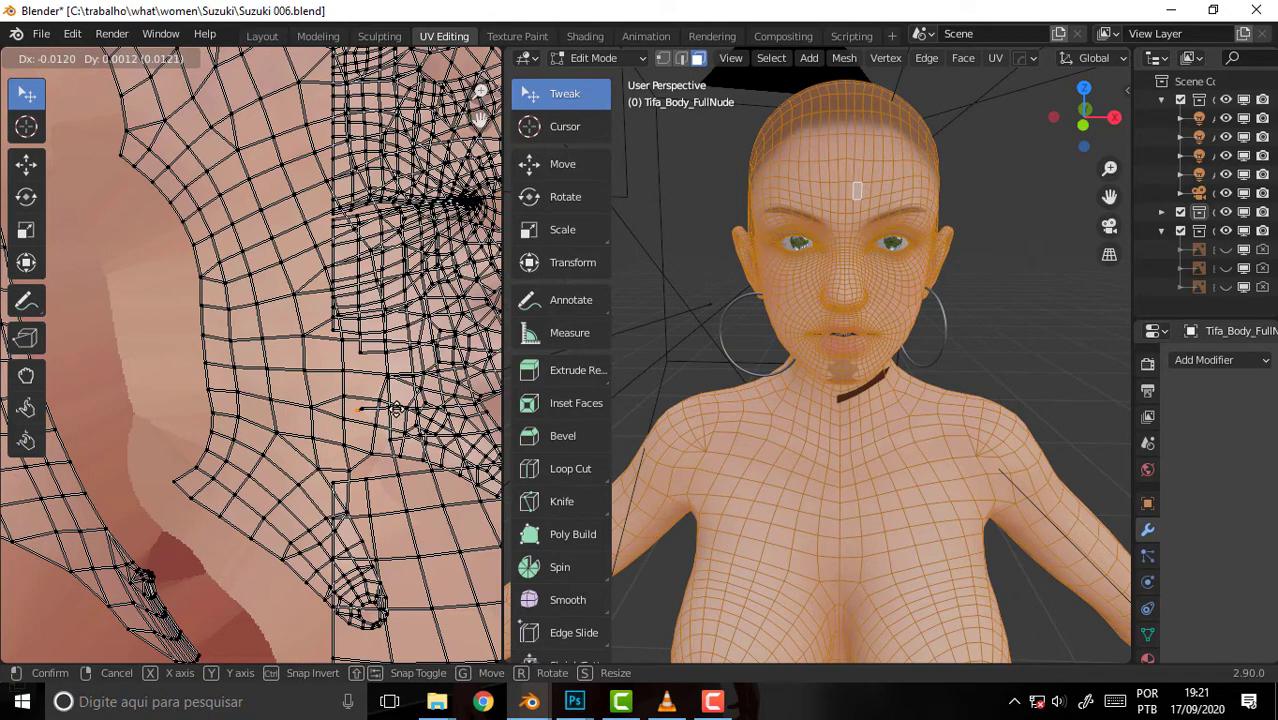
{"action": "key", "text": "Escape"}
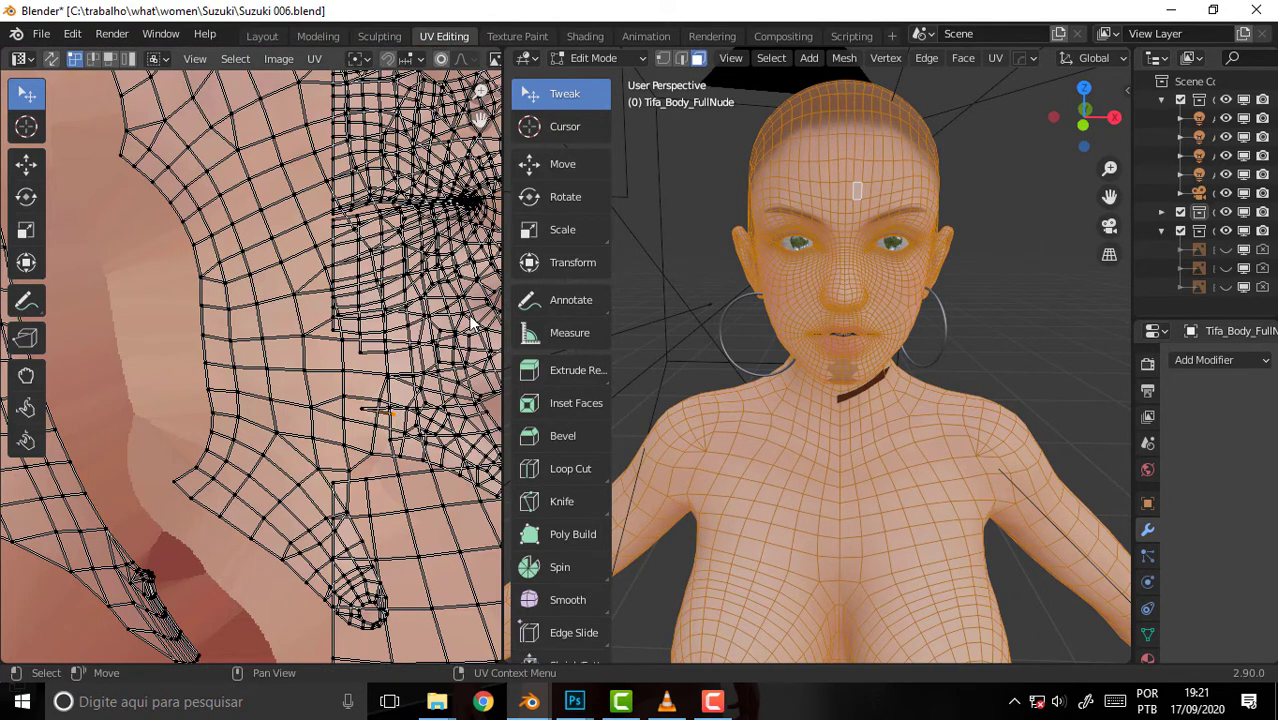
{"action": "scroll", "coordinate": [400, 320], "scroll_direction": "down", "scroll_amount": 3}
{"action": "scroll", "coordinate": [386, 327], "scroll_direction": "down", "scroll_amount": 3}
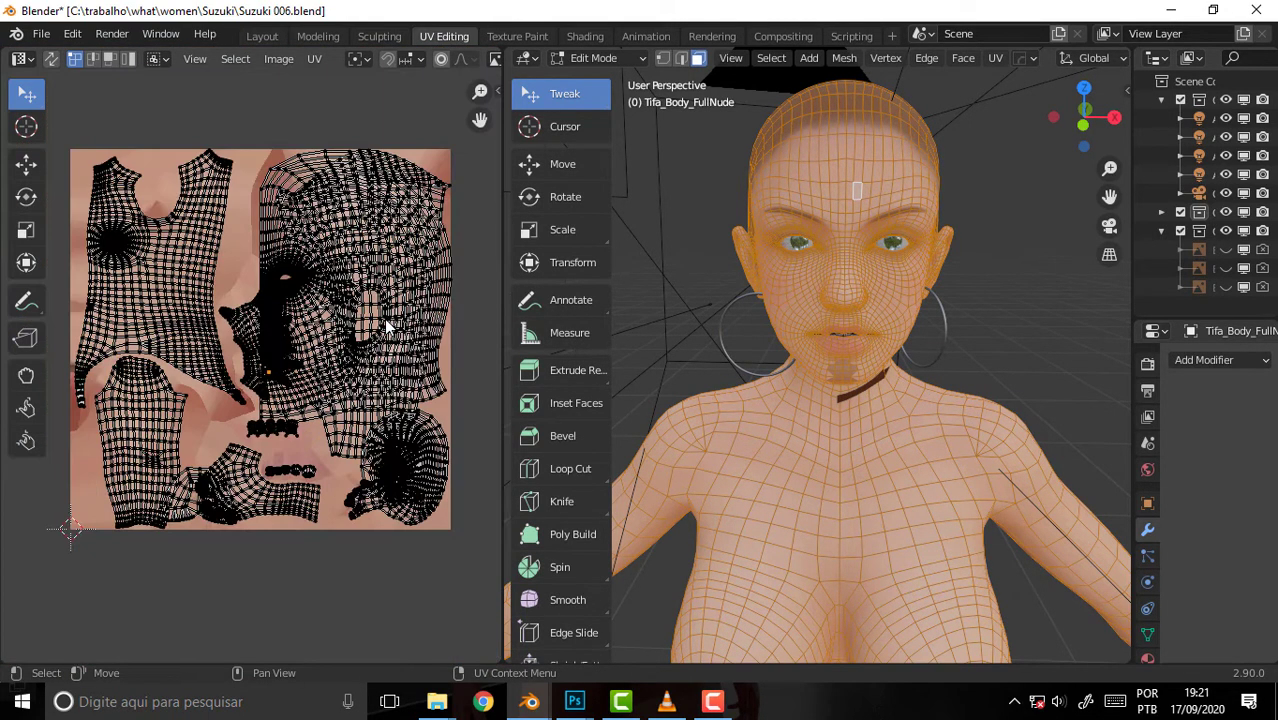
{"action": "scroll", "coordinate": [384, 319], "scroll_direction": "up", "scroll_amount": 1}
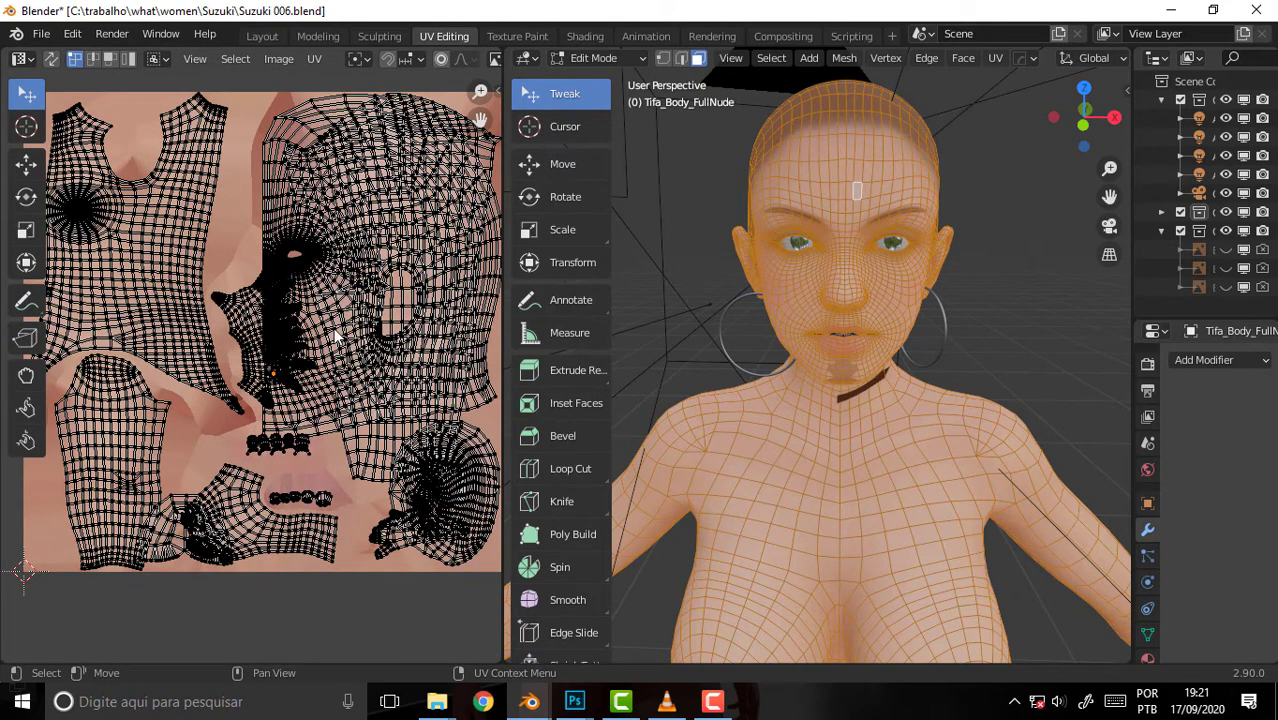
{"action": "scroll", "coordinate": [336, 337], "scroll_direction": "down", "scroll_amount": 2}
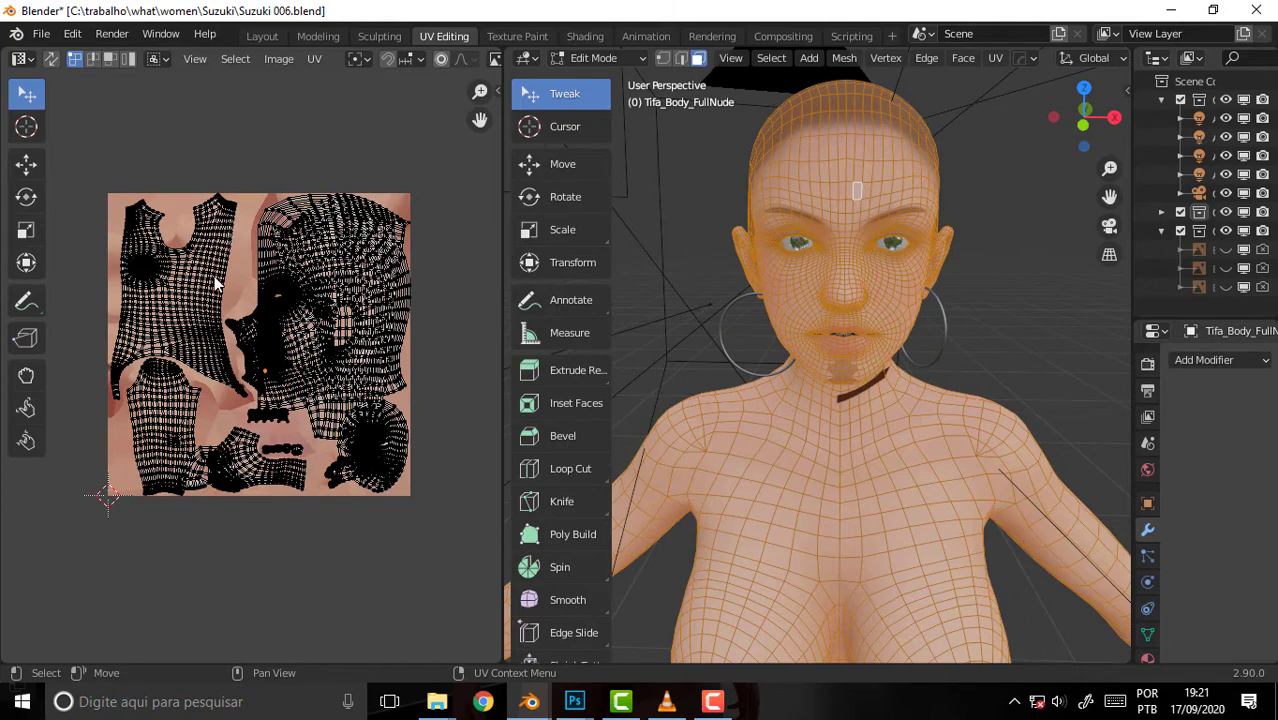
{"action": "scroll", "coordinate": [216, 284], "scroll_direction": "up", "scroll_amount": 4}
{"action": "middle_click_drag", "start_coordinate": [216, 284], "coordinate": [415, 383]}
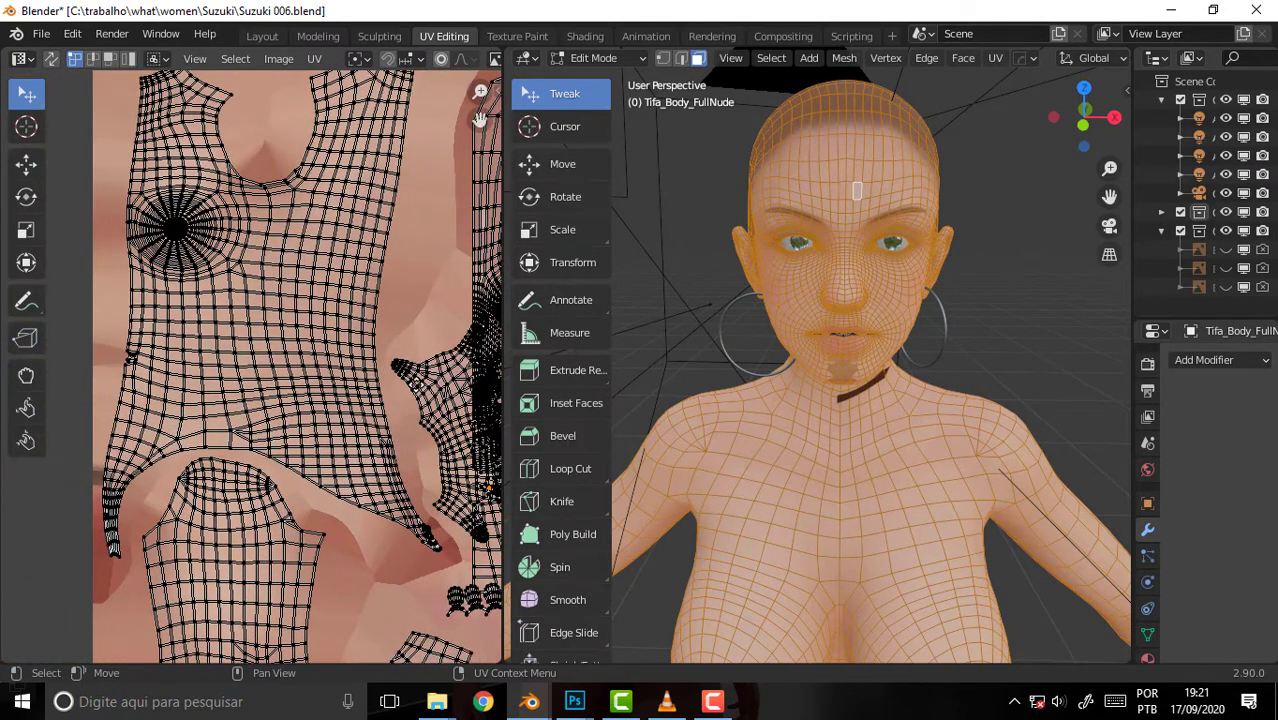
{"action": "scroll", "coordinate": [415, 383], "scroll_direction": "up", "scroll_amount": 2}
{"action": "scroll", "coordinate": [415, 383], "scroll_direction": "down", "scroll_amount": 3}
{"action": "scroll", "coordinate": [420, 375], "scroll_direction": "up", "scroll_amount": 2}
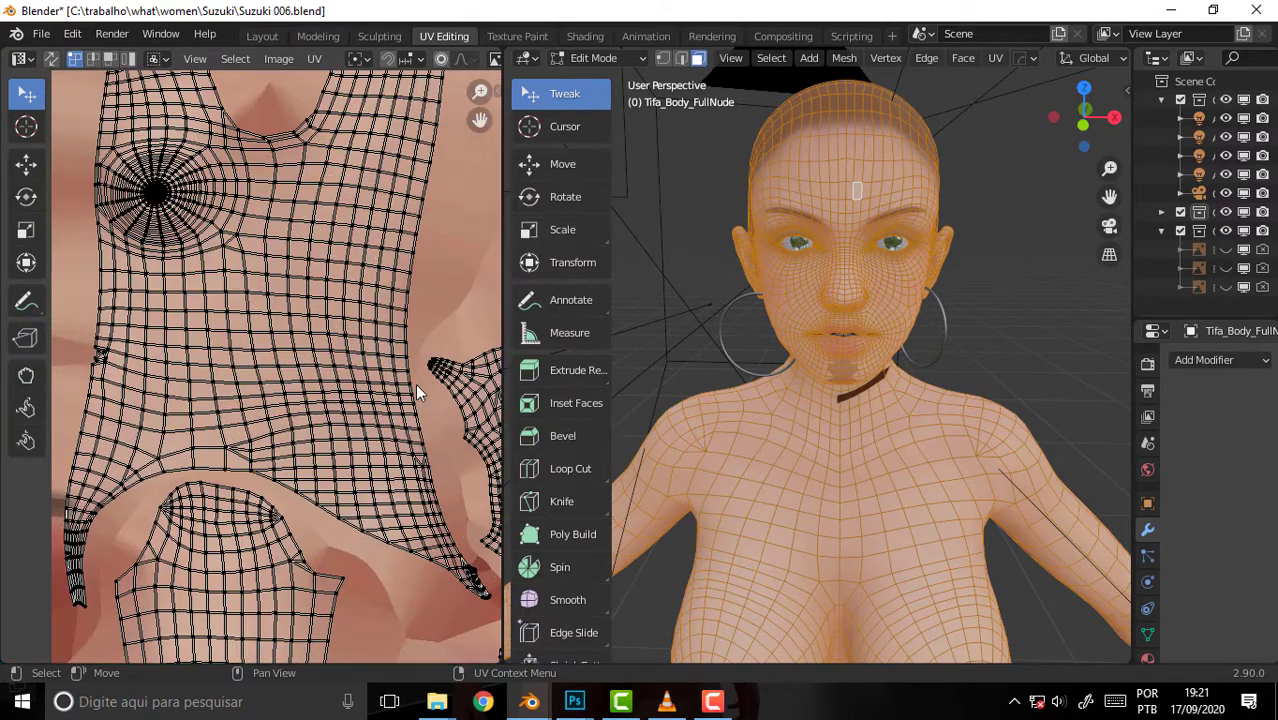
{"action": "mouse_move", "coordinate": [420, 375]}
{"action": "middle_mouse_down"}
{"action": "mouse_move", "coordinate": [310, 340]}
{"action": "mouse_move", "coordinate": [236, 285]}
{"action": "middle_mouse_up"}
{"action": "scroll", "coordinate": [308, 343], "scroll_direction": "down", "scroll_amount": 4}
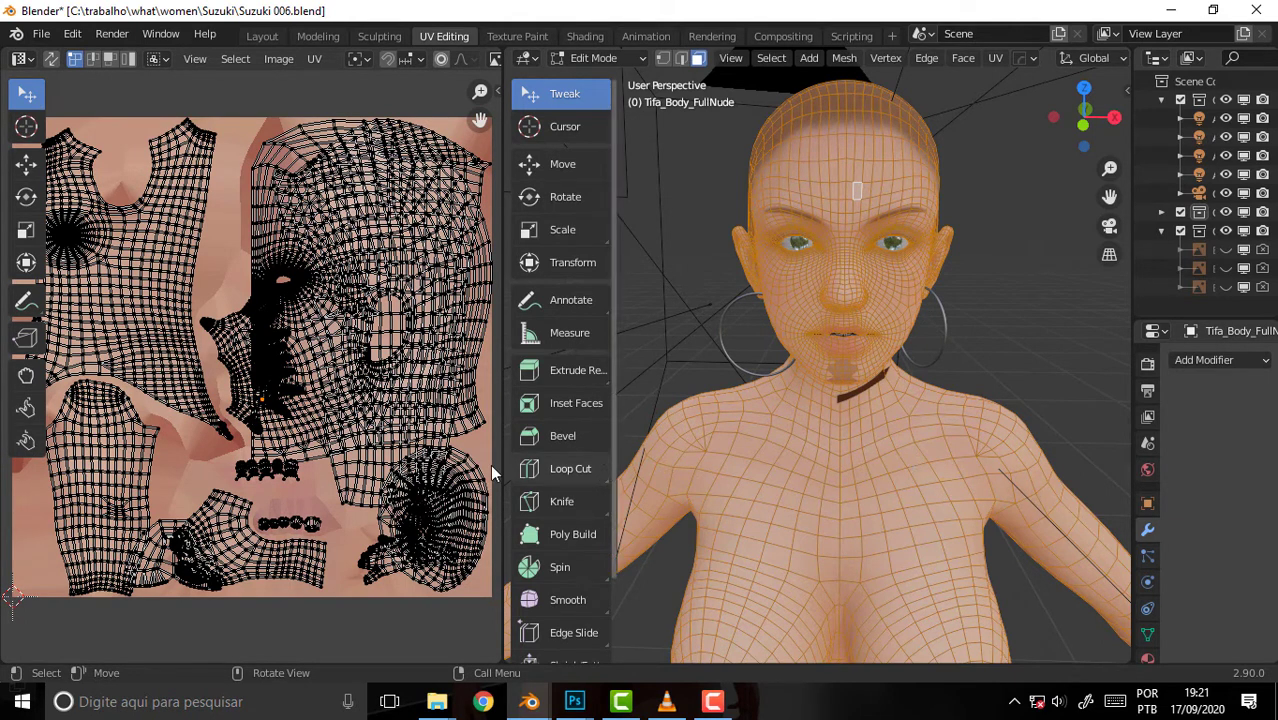
{"action": "scroll", "coordinate": [330, 275], "scroll_direction": "down", "scroll_amount": 2}
{"action": "scroll", "coordinate": [333, 275], "scroll_direction": "up", "scroll_amount": 2}
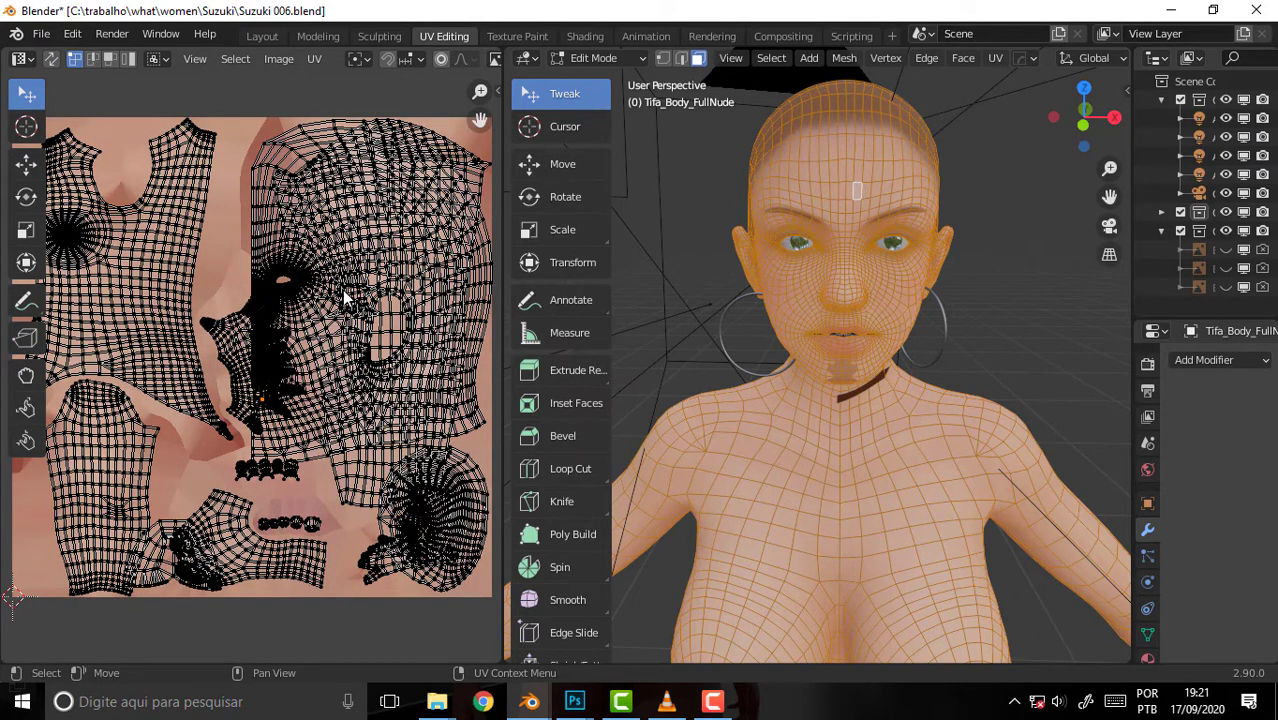
{"action": "scroll", "coordinate": [345, 297], "scroll_direction": "down", "scroll_amount": 1}
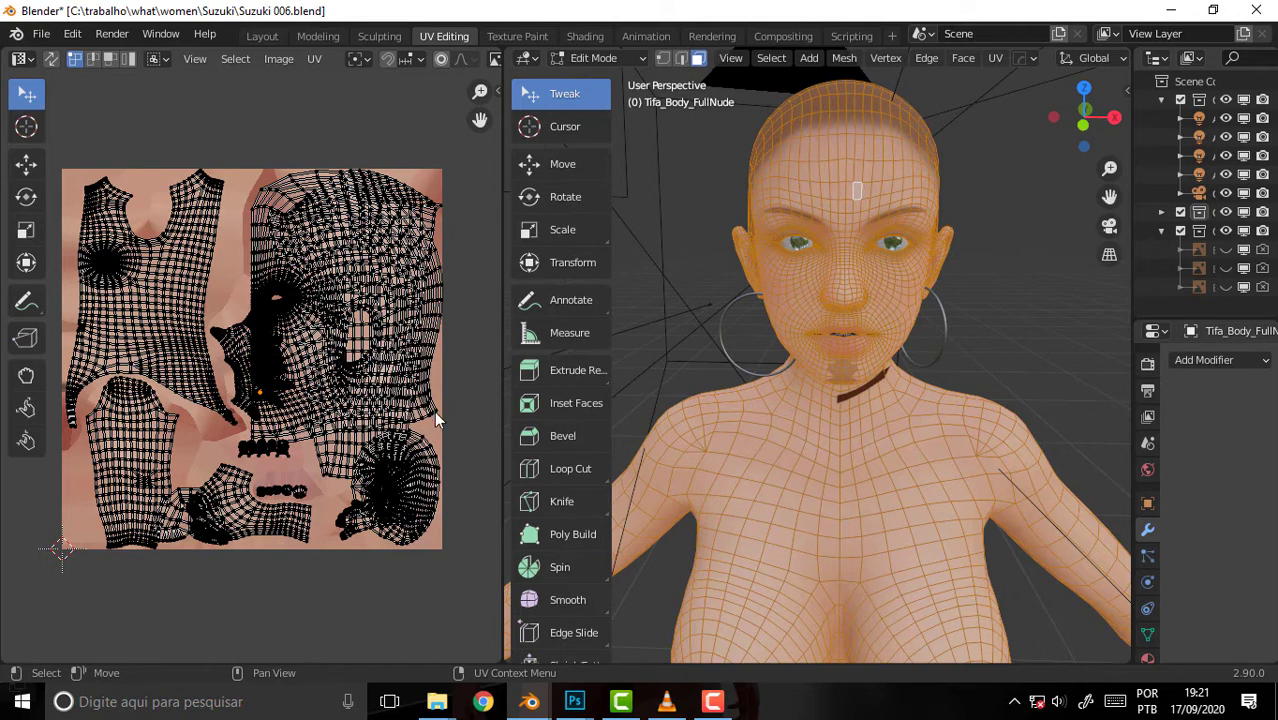
{"action": "mouse_move", "coordinate": [529, 702]}
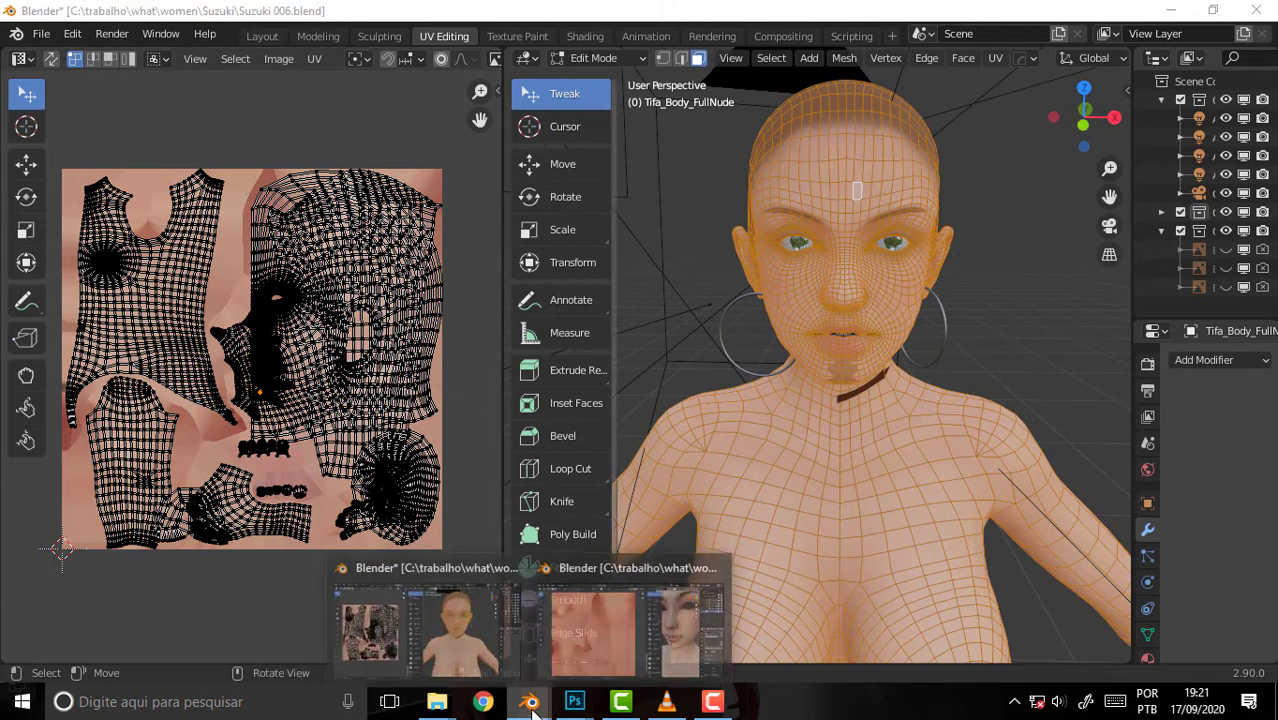
{"action": "left_click", "coordinate": [696, 635]}
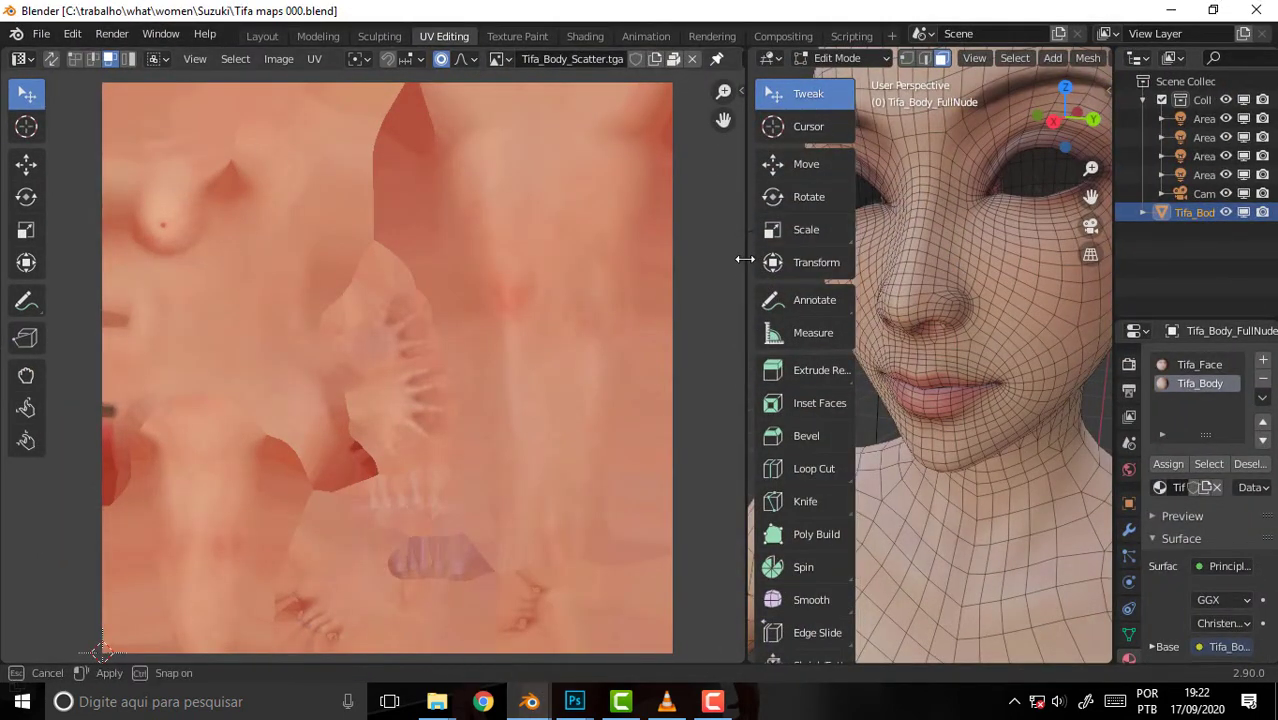
{"action": "left_click_drag", "start_coordinate": [747, 259], "coordinate": [553, 270]}
{"action": "scroll", "coordinate": [688, 279], "scroll_direction": "down", "scroll_amount": 5}
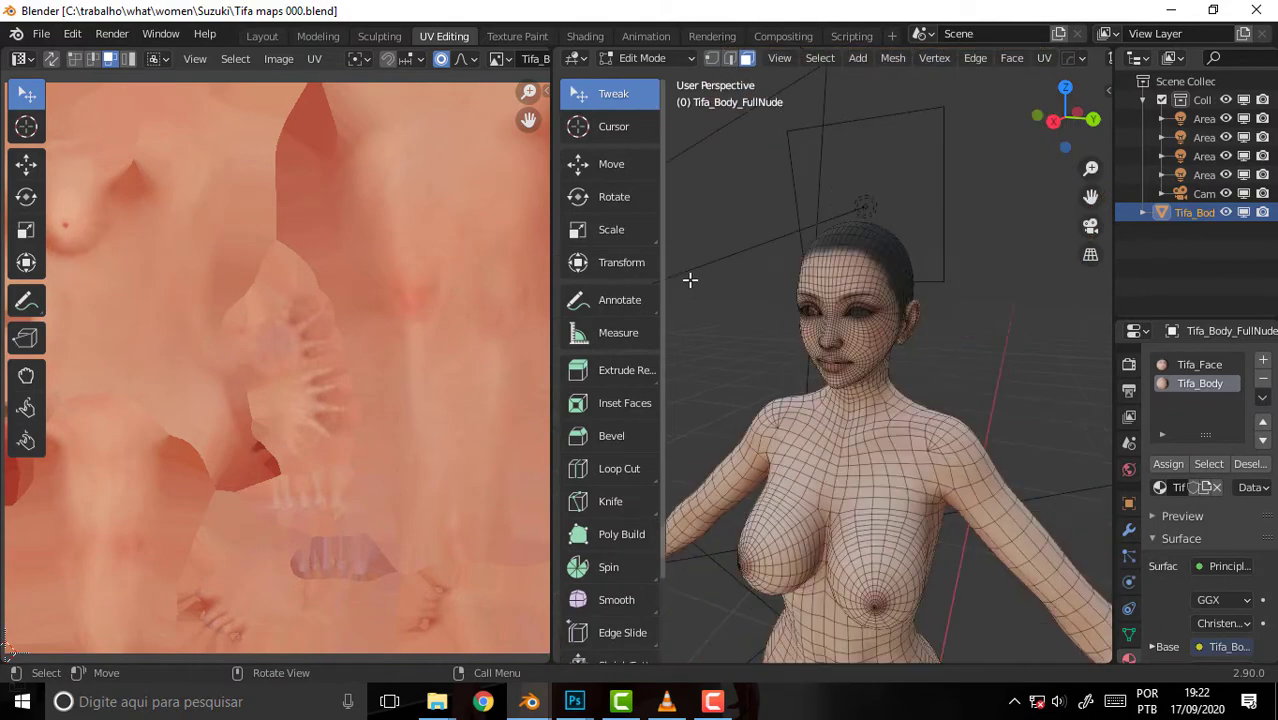
{"action": "scroll", "coordinate": [688, 279], "scroll_direction": "up", "scroll_amount": 3}
{"action": "left_click", "coordinate": [861, 329]}
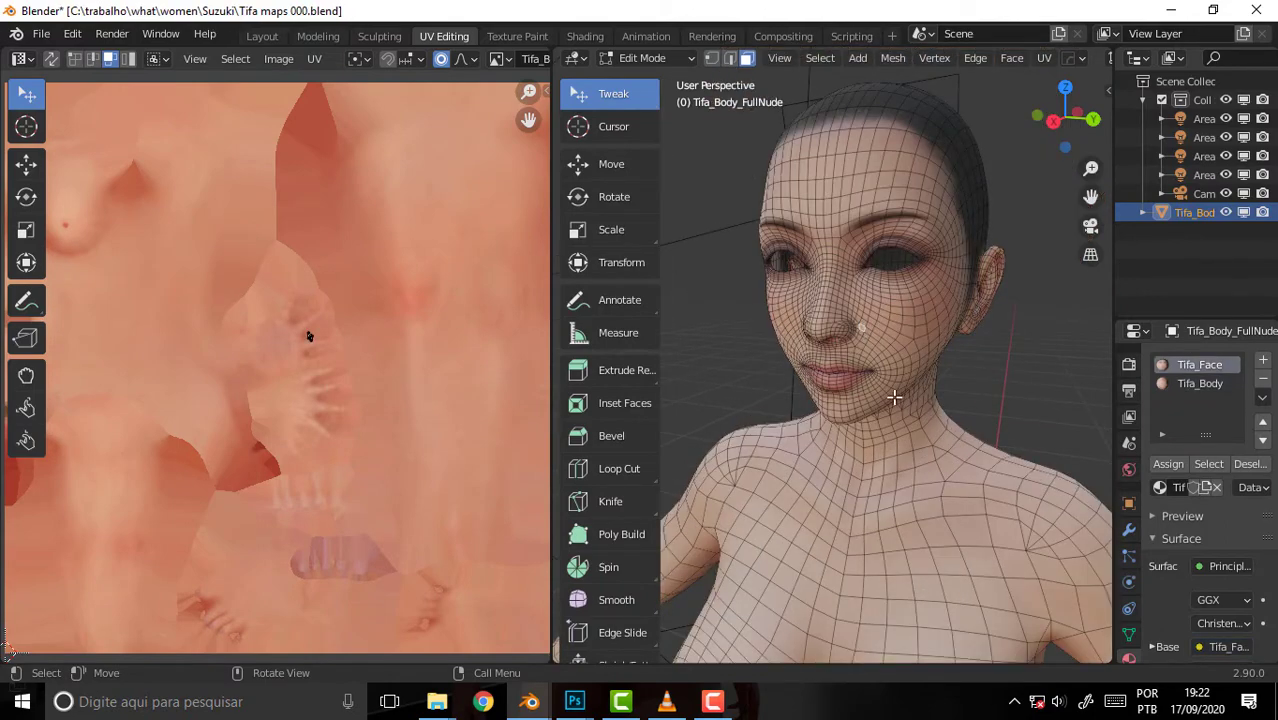
{"action": "key", "text": "a"}
{"action": "scroll", "coordinate": [415, 373], "scroll_direction": "down", "scroll_amount": 4}
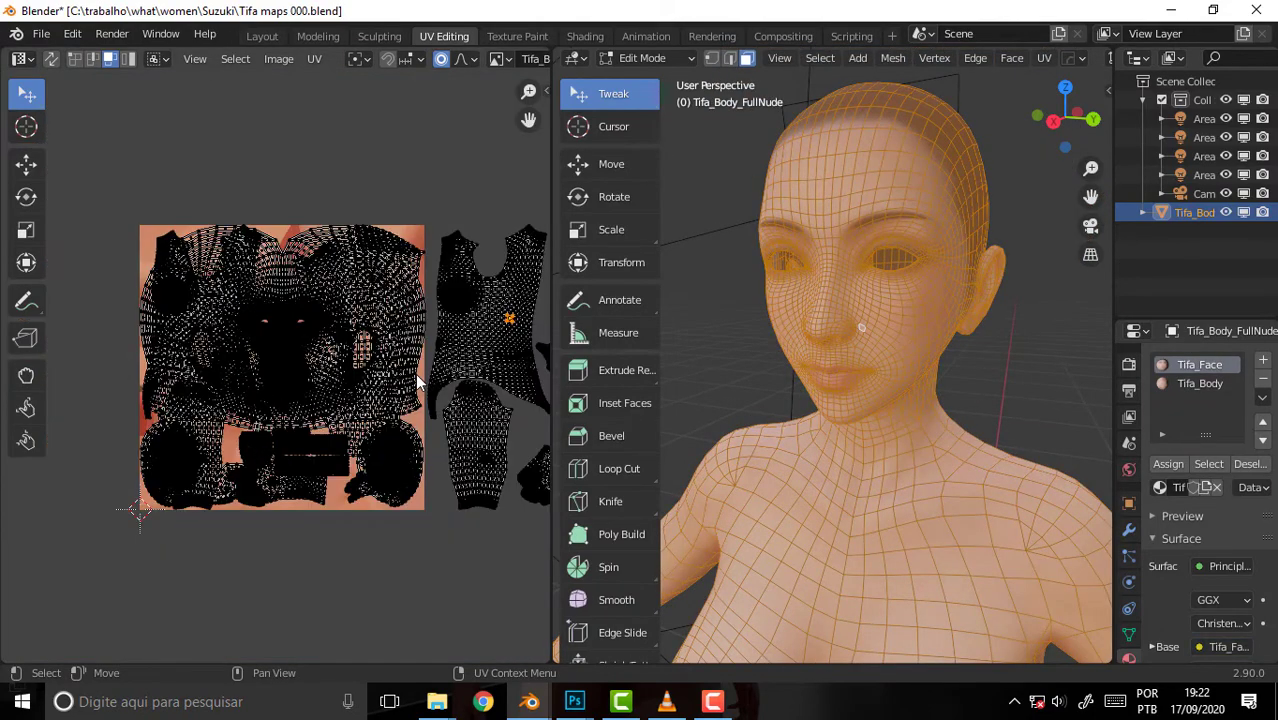
{"action": "left_click_drag", "start_coordinate": [528, 119], "coordinate": [338, 103]}
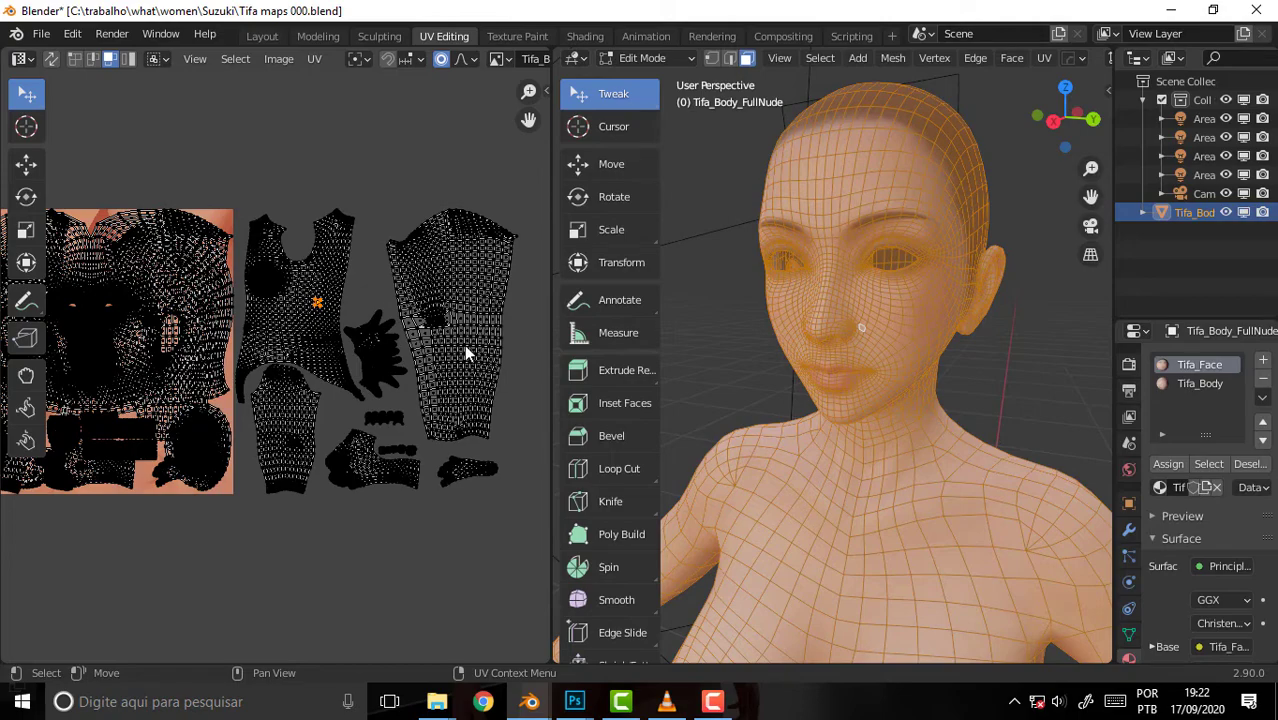
{"action": "scroll", "coordinate": [464, 344], "scroll_direction": "up", "scroll_amount": 1}
{"action": "scroll", "coordinate": [464, 344], "scroll_direction": "up", "scroll_amount": 1}
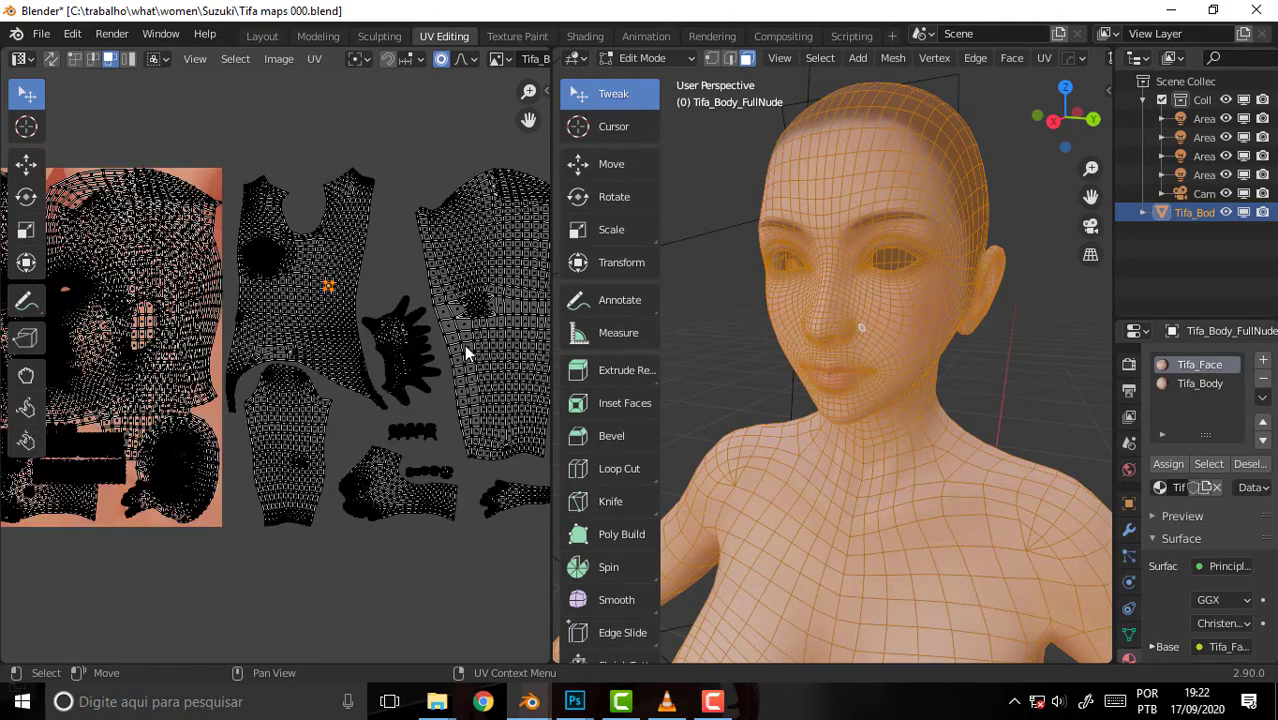
{"action": "scroll", "coordinate": [464, 344], "scroll_direction": "up", "scroll_amount": 2}
{"action": "scroll", "coordinate": [464, 344], "scroll_direction": "down", "scroll_amount": 3}
{"action": "scroll", "coordinate": [464, 344], "scroll_direction": "up", "scroll_amount": 1}
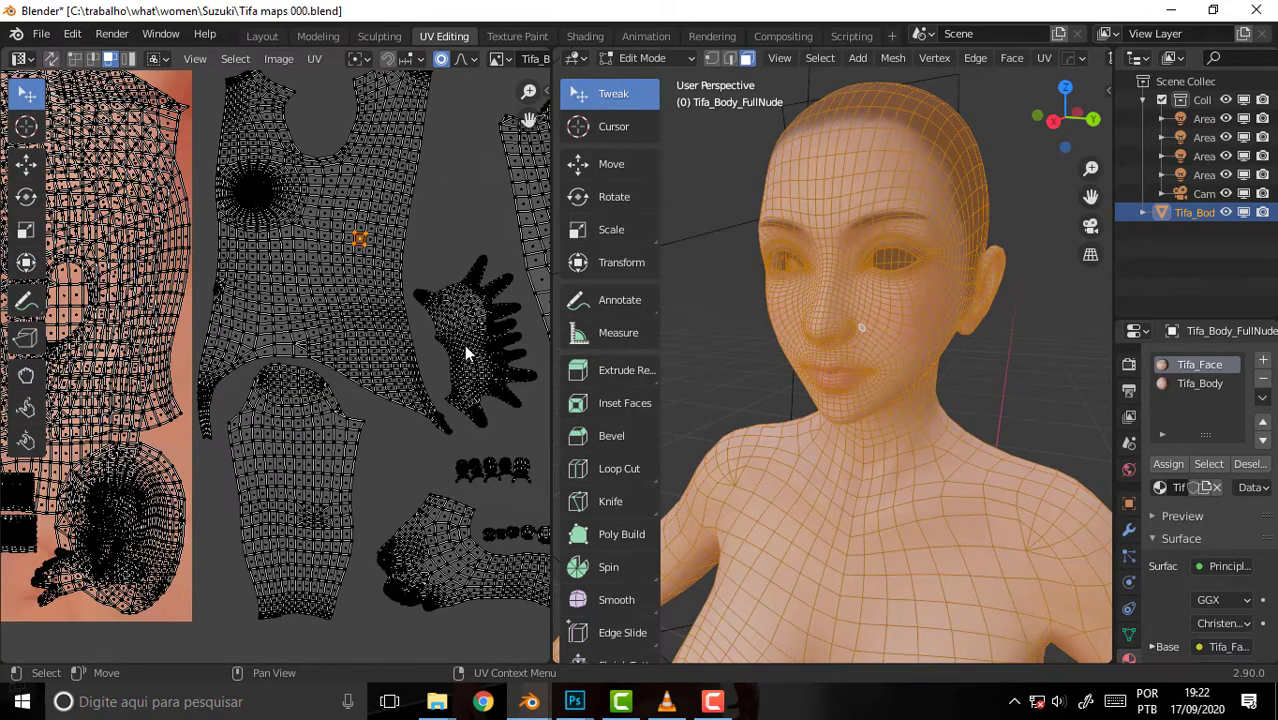
{"action": "scroll", "coordinate": [464, 344], "scroll_direction": "down", "scroll_amount": 1}
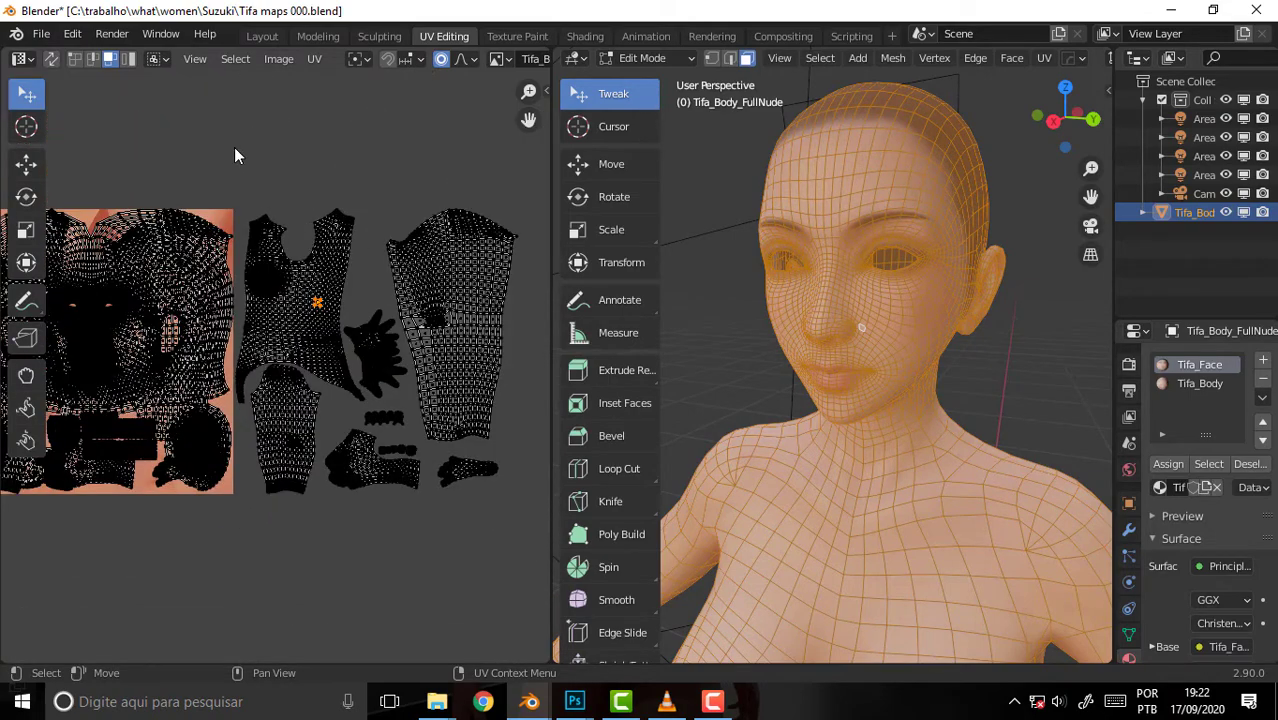
{"action": "mouse_move", "coordinate": [276, 147]}
{"action": "middle_mouse_down"}
{"action": "mouse_move", "coordinate": [426, 144]}
{"action": "mouse_move", "coordinate": [187, 132]}
{"action": "middle_mouse_up"}
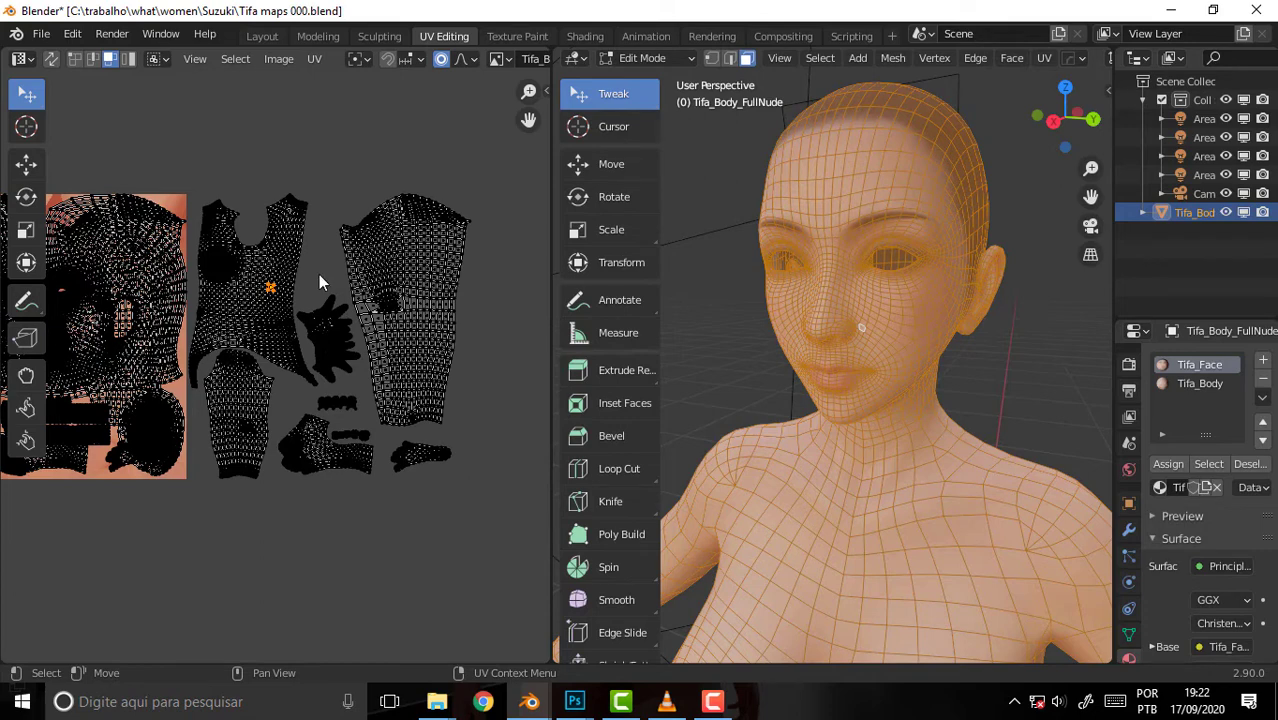
- Select the large right-hand body UV island and orbit to see it on the head
{"action": "right_click", "coordinate": [442, 279], "text": "shift"}
{"action": "right_click", "coordinate": [445, 335], "text": "shift"}
{"action": "key", "text": "a"}
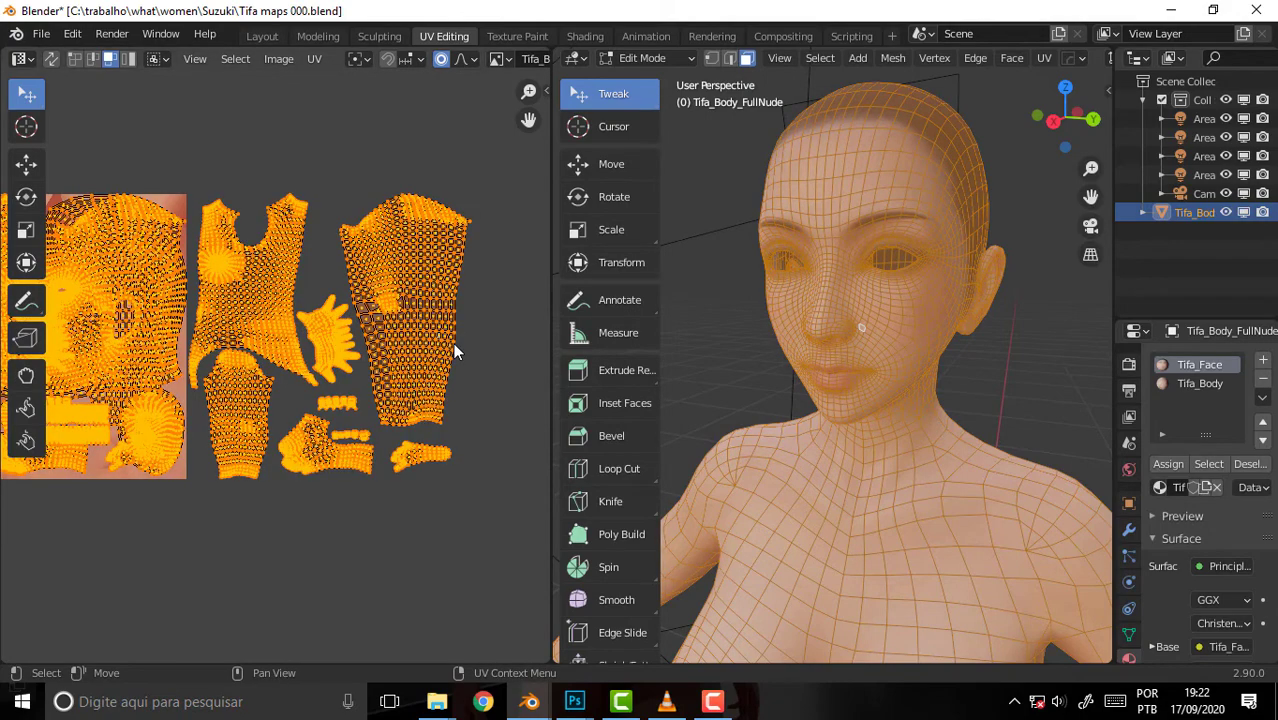
{"action": "key", "text": "alt+a"}
{"action": "key", "text": "l"}
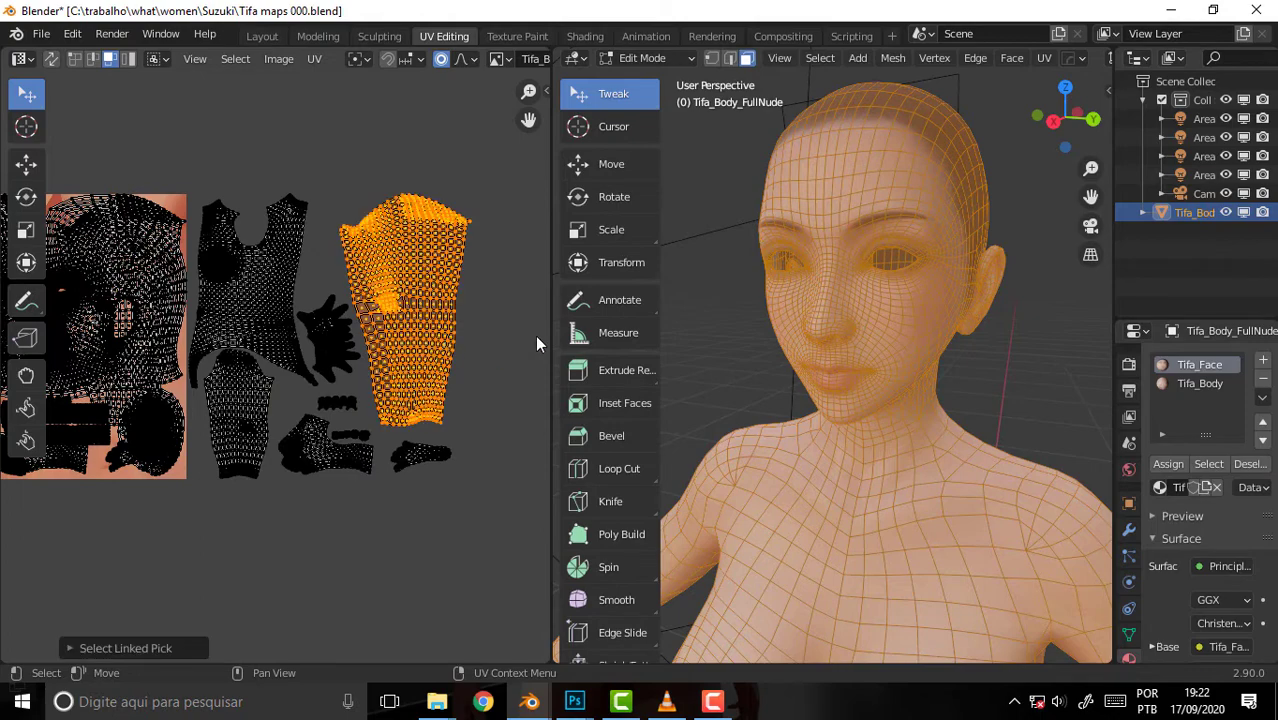
{"action": "mouse_move", "coordinate": [913, 313]}
{"action": "middle_mouse_down"}
{"action": "mouse_move", "coordinate": [863, 306]}
{"action": "mouse_move", "coordinate": [667, 360]}
{"action": "mouse_move", "coordinate": [976, 371]}
{"action": "mouse_move", "coordinate": [907, 314]}
{"action": "middle_mouse_up"}
{"action": "scroll", "coordinate": [892, 244], "scroll_direction": "down", "scroll_amount": 5}
{"action": "scroll", "coordinate": [895, 245], "scroll_direction": "up", "scroll_amount": 2}
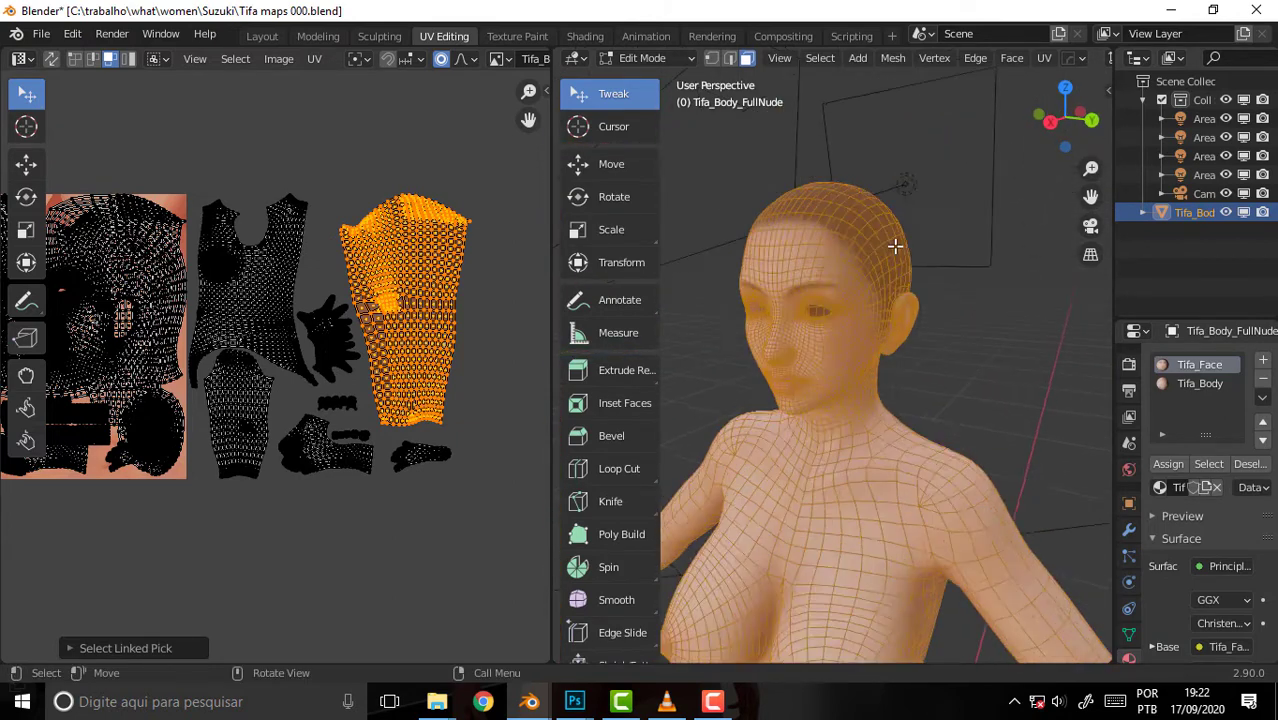
{"action": "scroll", "coordinate": [896, 245], "scroll_direction": "up", "scroll_amount": 2}
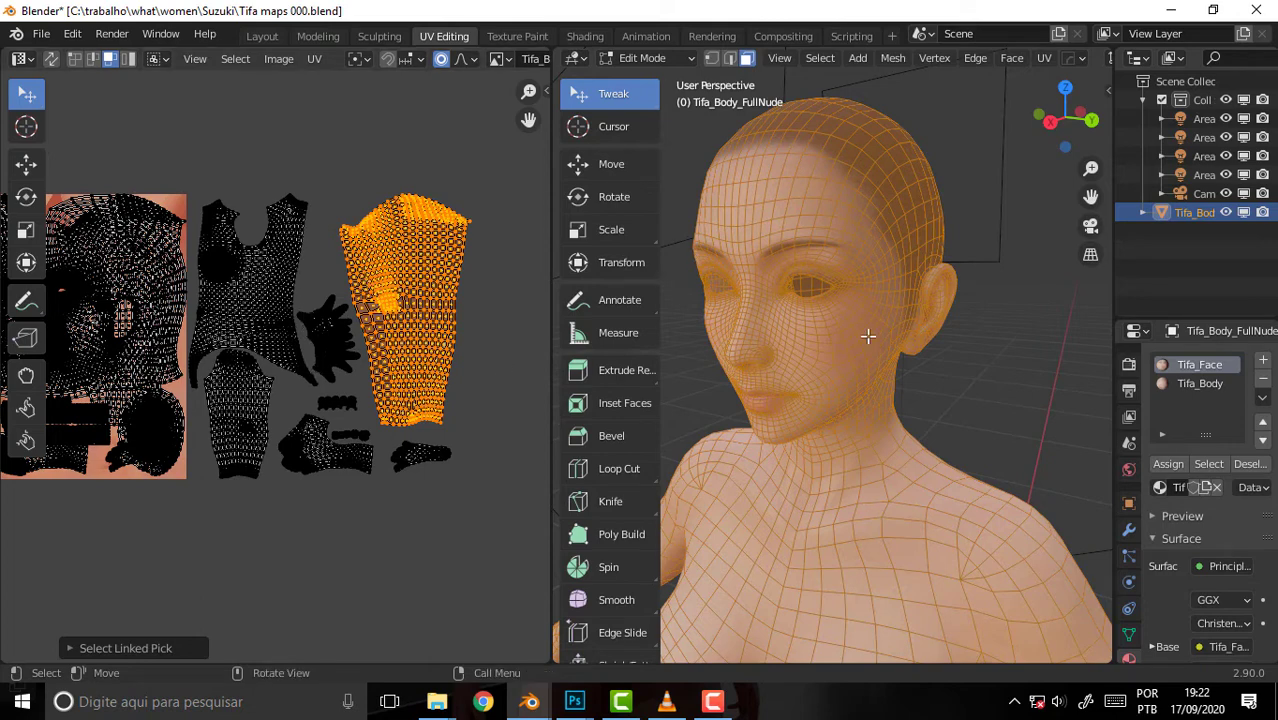
{"action": "scroll", "coordinate": [915, 316], "scroll_direction": "down", "scroll_amount": 4}
{"action": "scroll", "coordinate": [916, 335], "scroll_direction": "up", "scroll_amount": 5}
{"action": "mouse_move", "coordinate": [916, 335]}
{"action": "middle_mouse_down"}
{"action": "mouse_move", "coordinate": [849, 361]}
{"action": "mouse_move", "coordinate": [913, 343]}
{"action": "middle_mouse_up"}
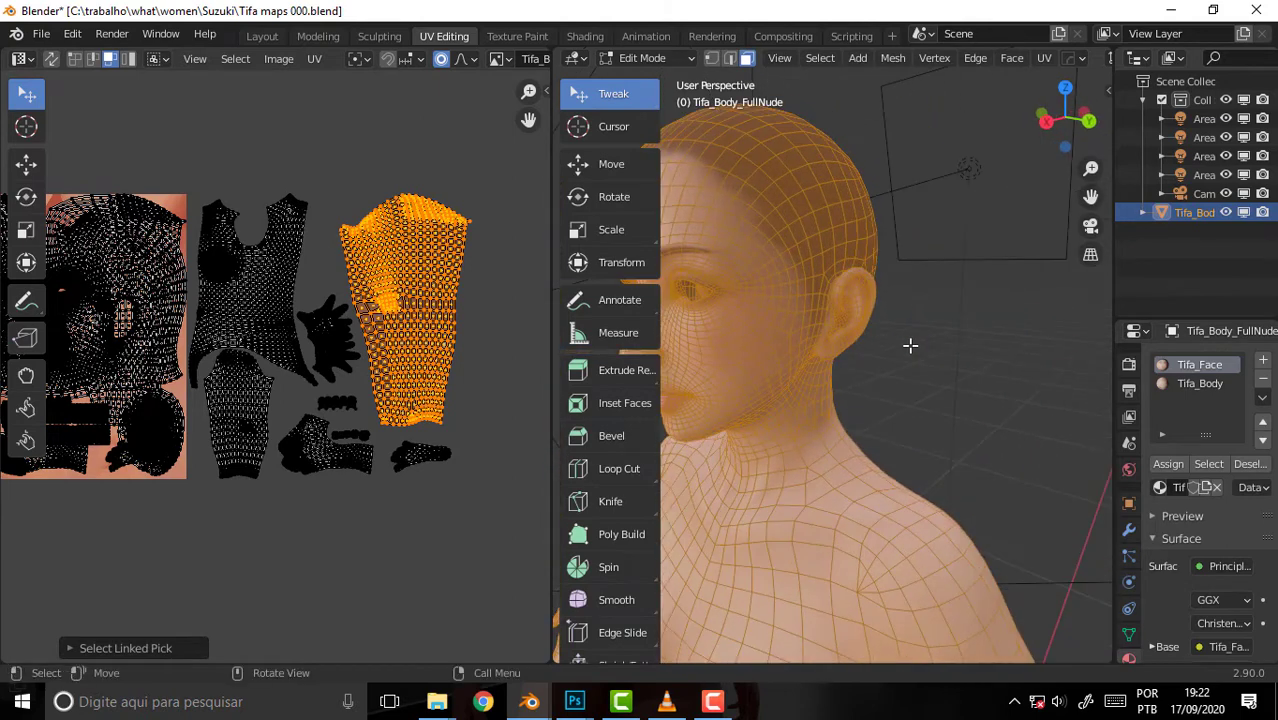
- Deselect the mesh, frame the face frontally, and widen the texture panel
{"action": "left_click", "coordinate": [978, 59]}
{"action": "left_click", "coordinate": [980, 332]}
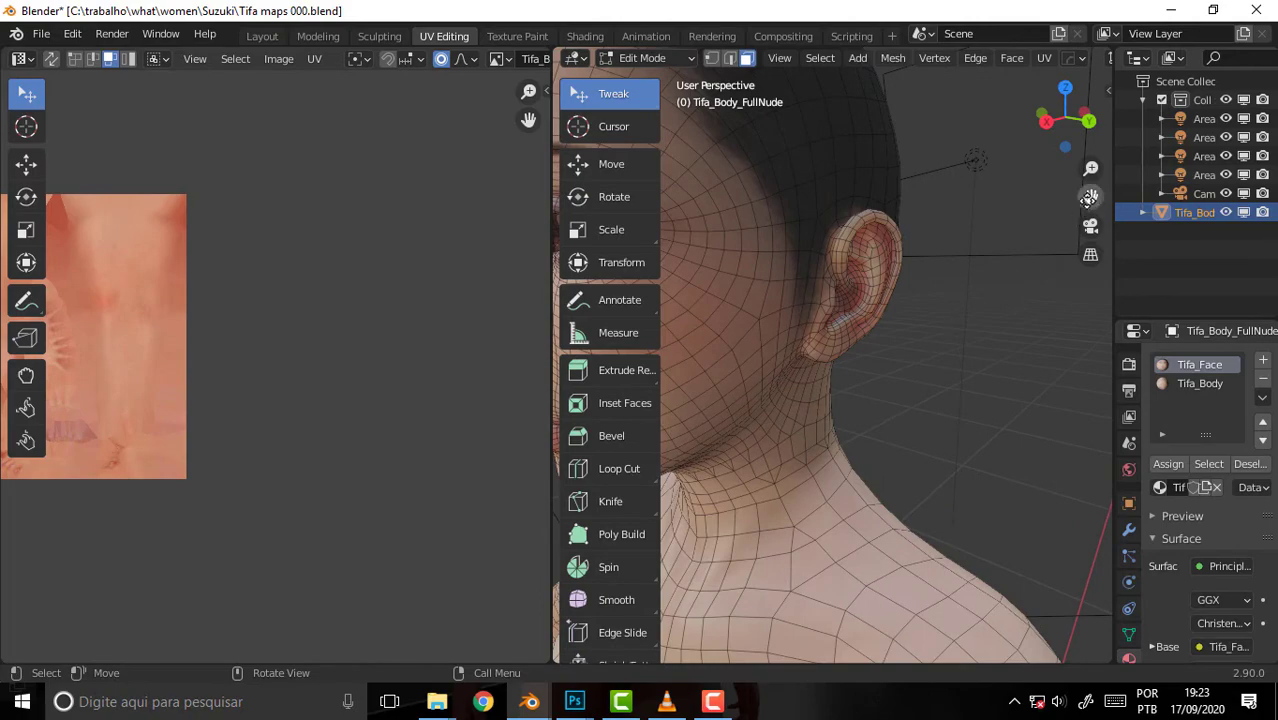
{"action": "left_click_drag", "start_coordinate": [1090, 196], "coordinate": [1050, 330]}
{"action": "scroll", "coordinate": [944, 259], "scroll_direction": "down", "scroll_amount": 3}
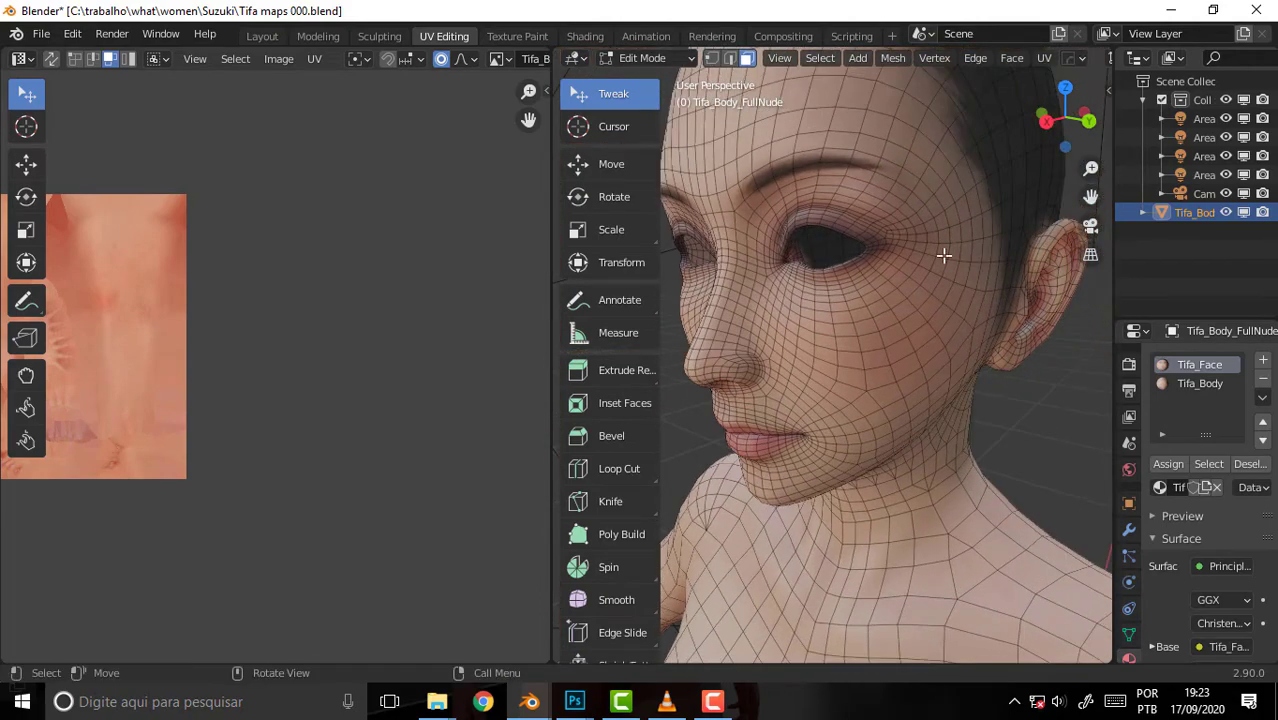
{"action": "scroll", "coordinate": [944, 259], "scroll_direction": "down", "scroll_amount": 2}
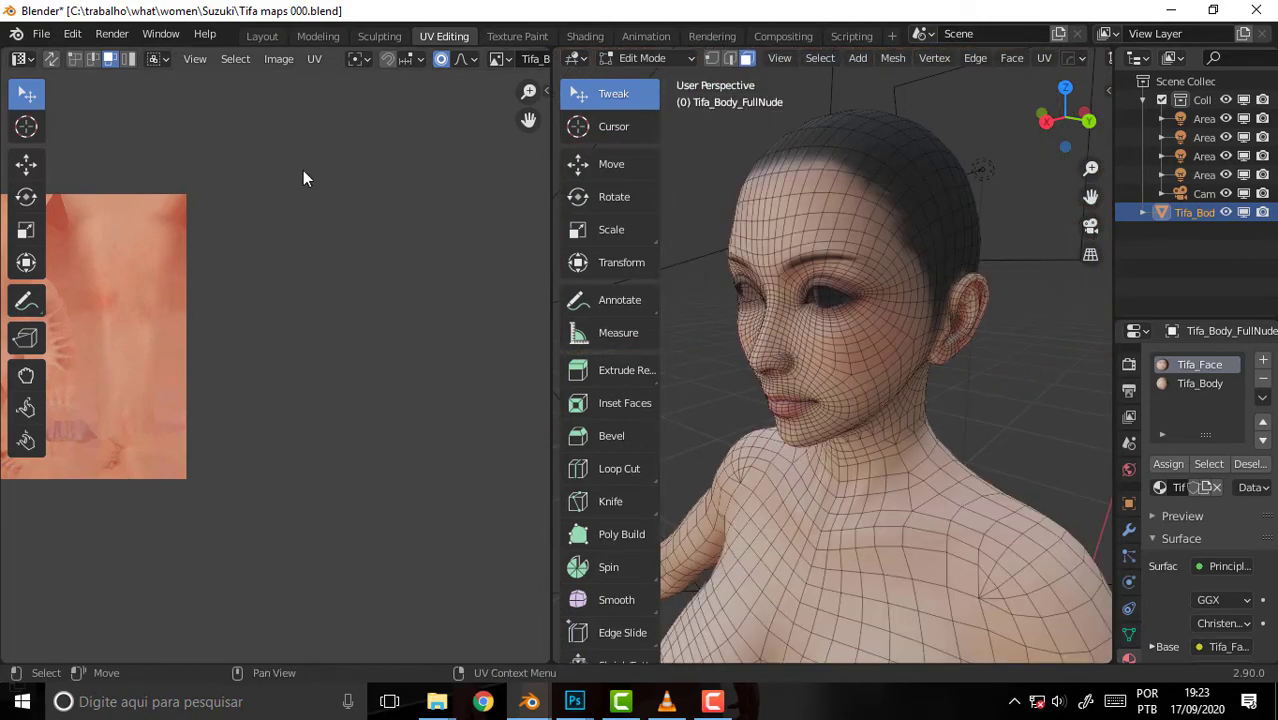
{"action": "left_click_drag", "start_coordinate": [549, 125], "coordinate": [705, 125]}
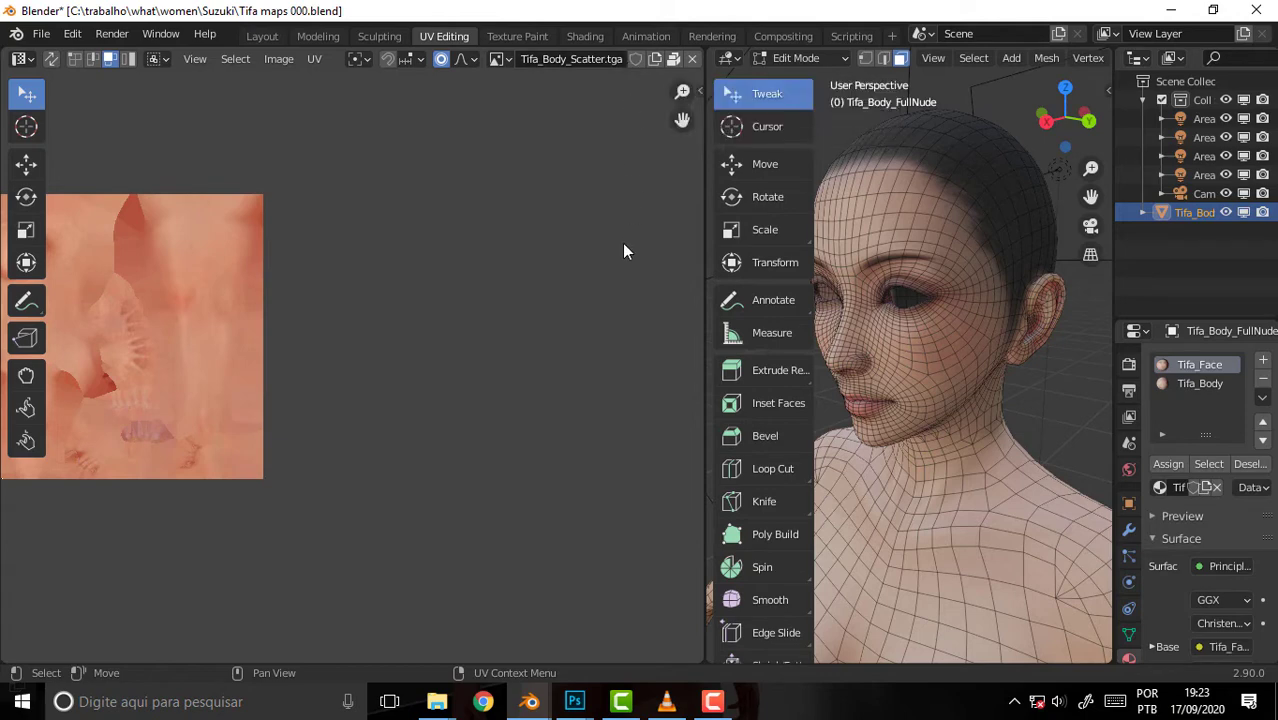
{"action": "mouse_move", "coordinate": [574, 702]}
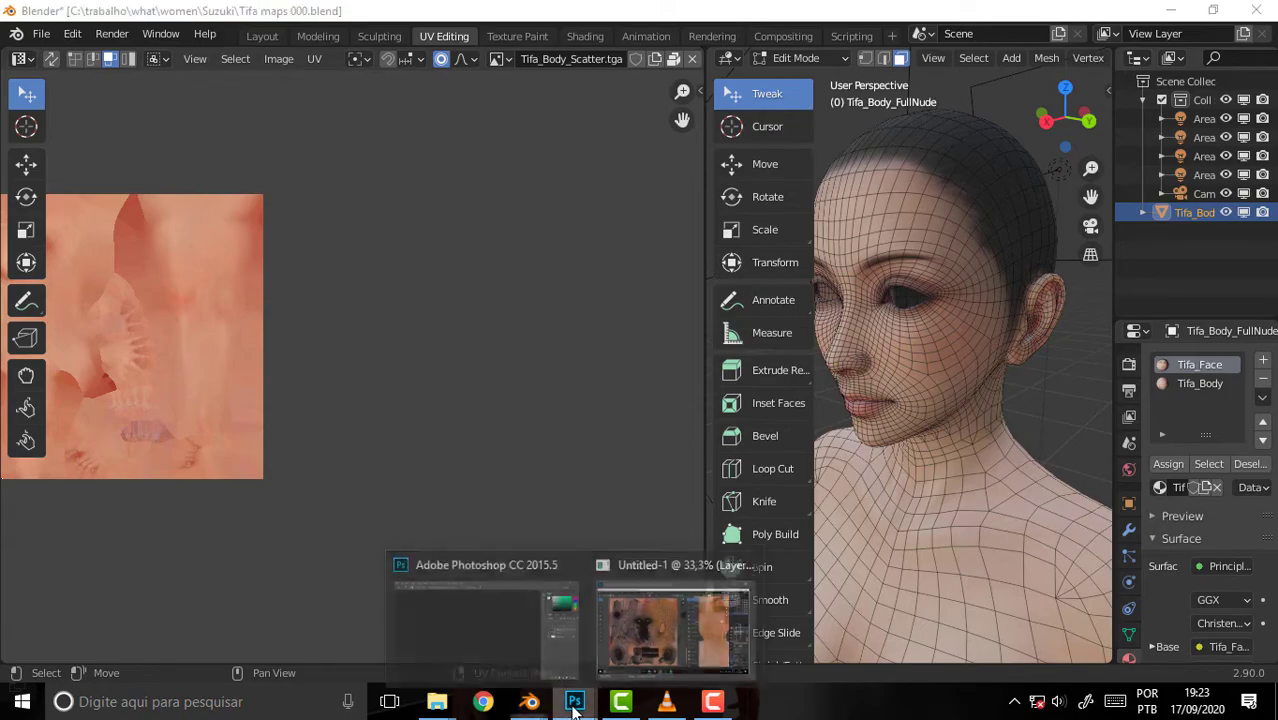
{"action": "left_click", "coordinate": [512, 652]}
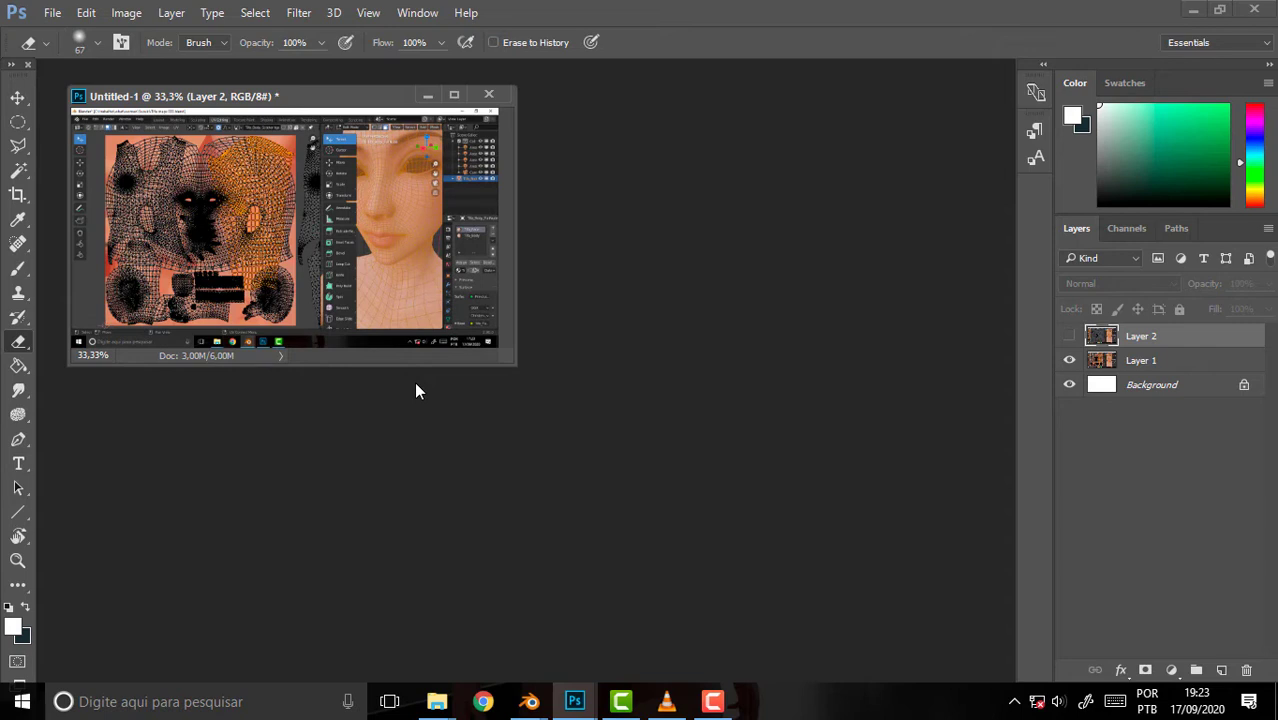
{"action": "mouse_move", "coordinate": [529, 702]}
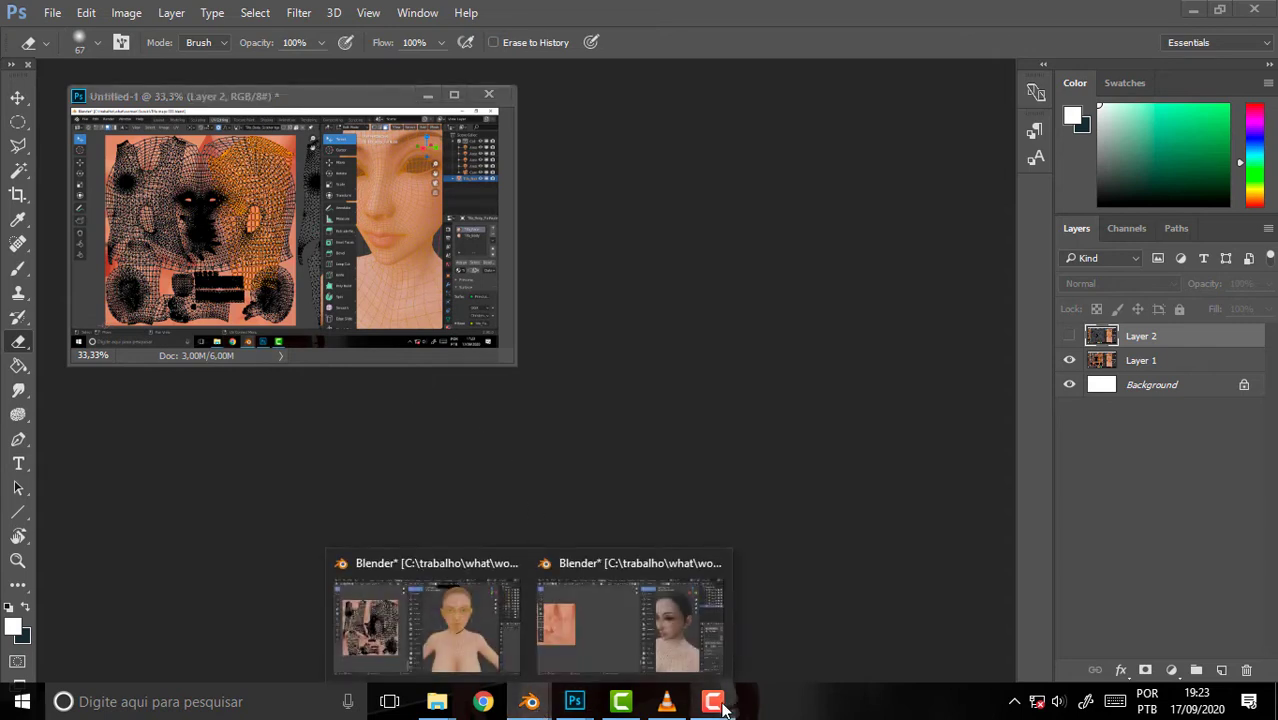
{"action": "left_click", "coordinate": [712, 702]}
{"action": "left_click", "coordinate": [712, 702]}
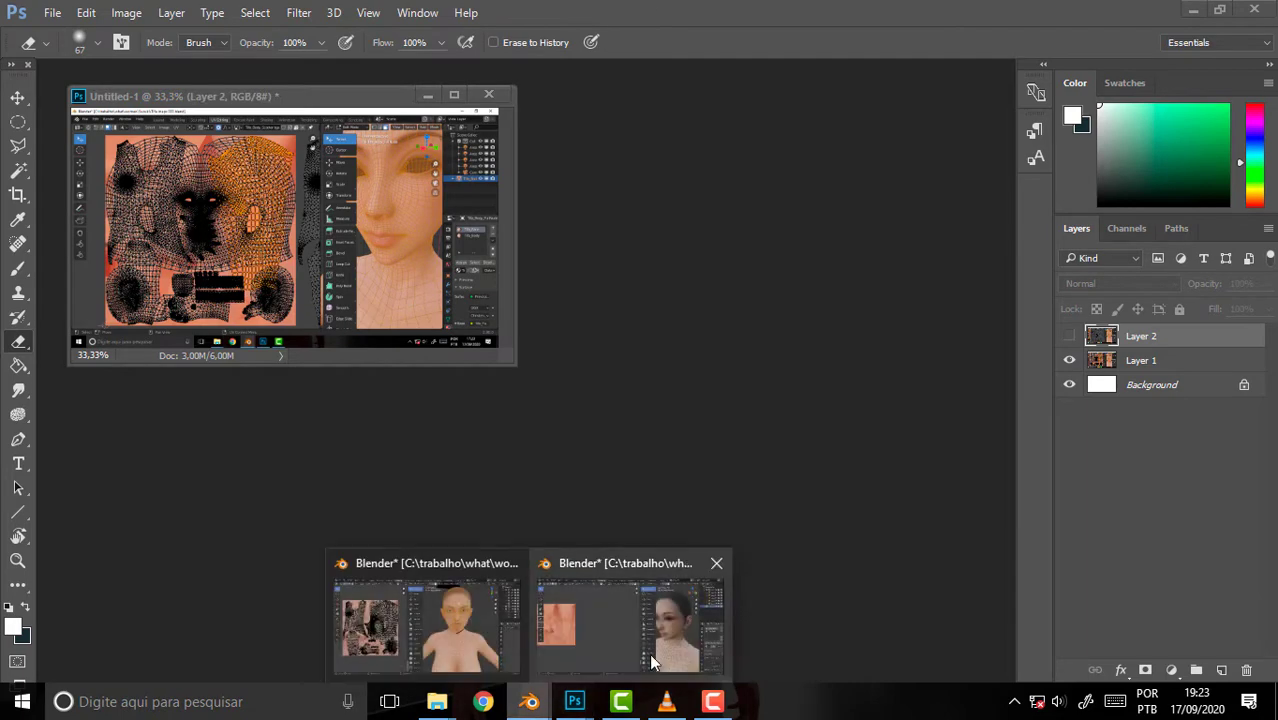
{"action": "left_click", "coordinate": [649, 653]}
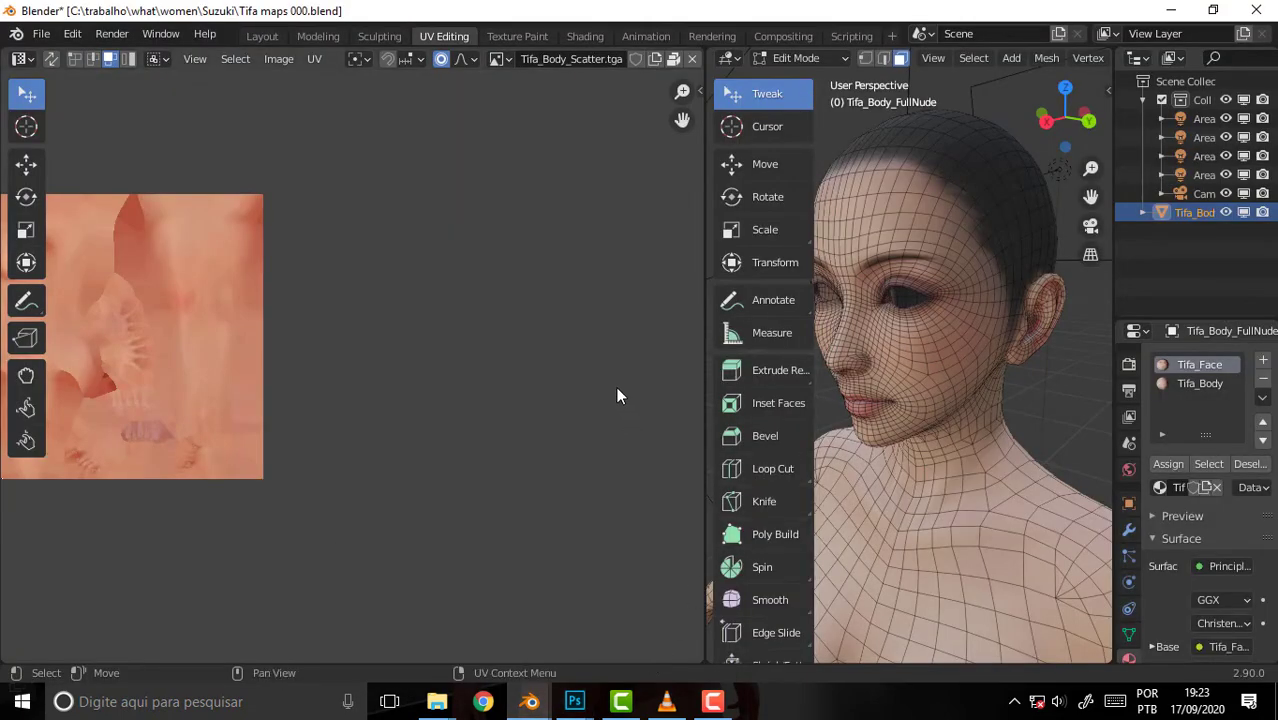
- Select the cheek's linked head mesh with Tifa_Face as the active material slot
{"action": "left_click", "coordinate": [932, 348]}
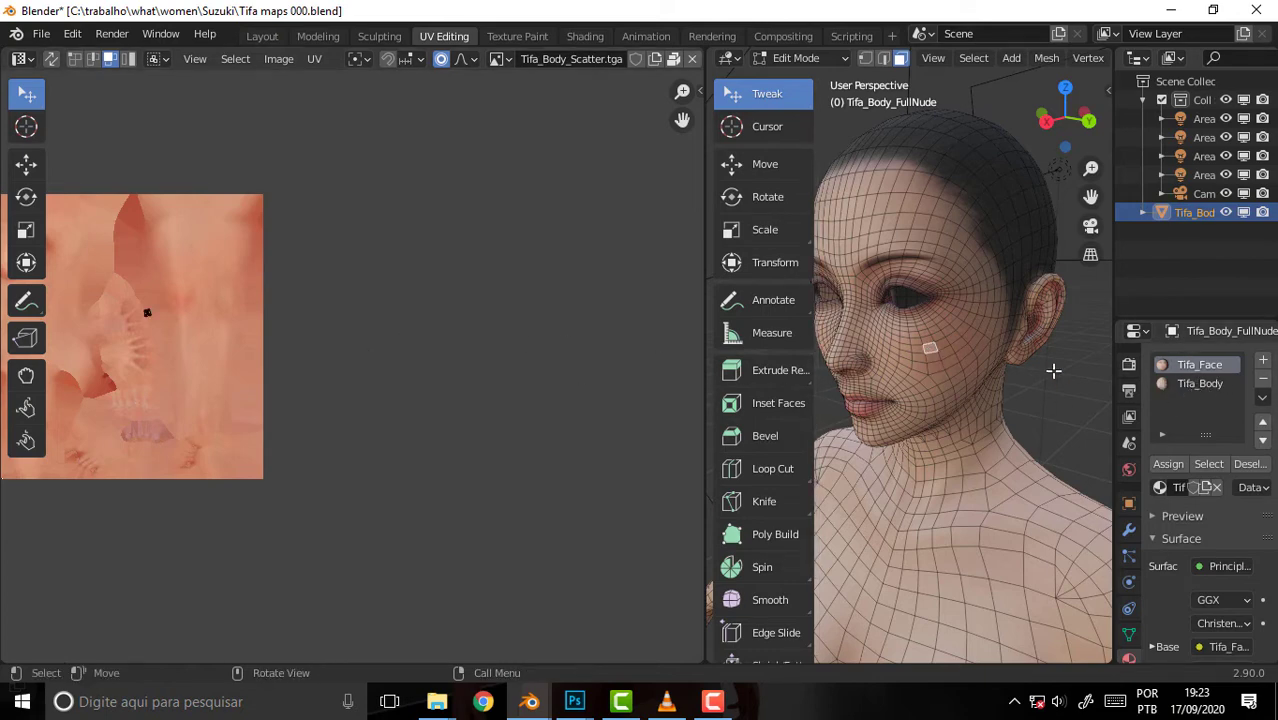
{"action": "key", "text": "l"}
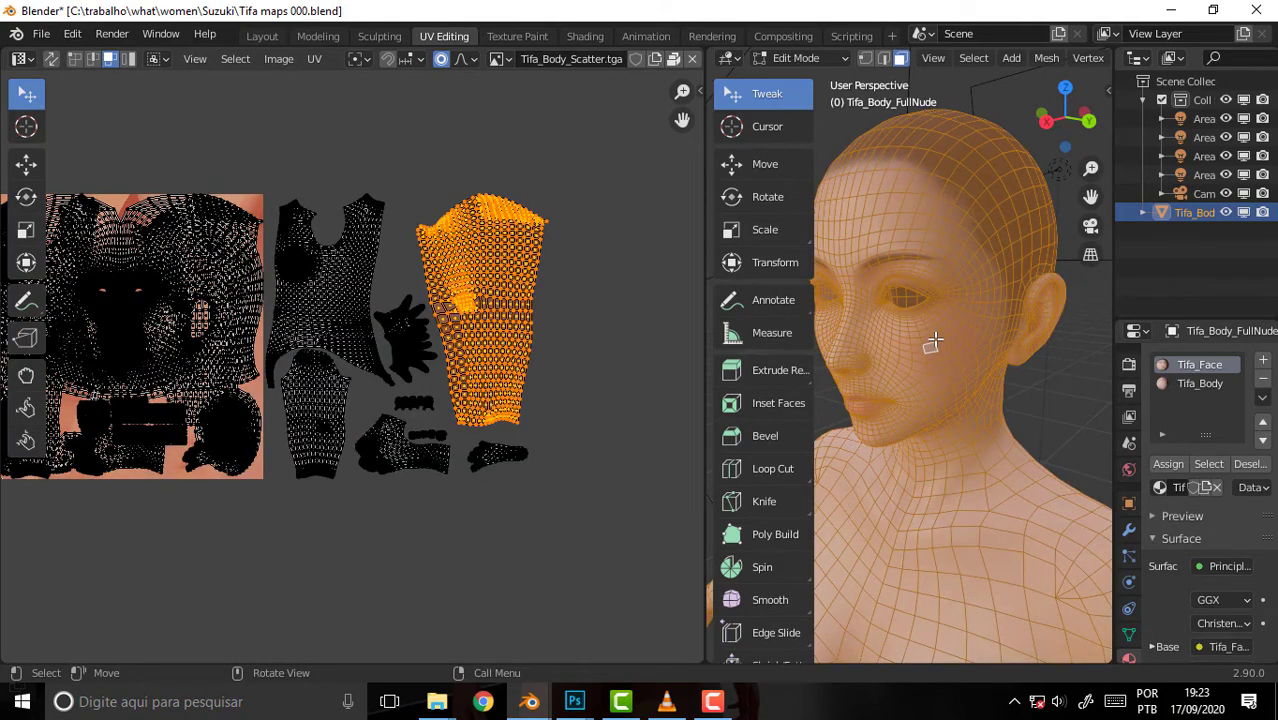
{"action": "left_click", "coordinate": [1200, 383]}
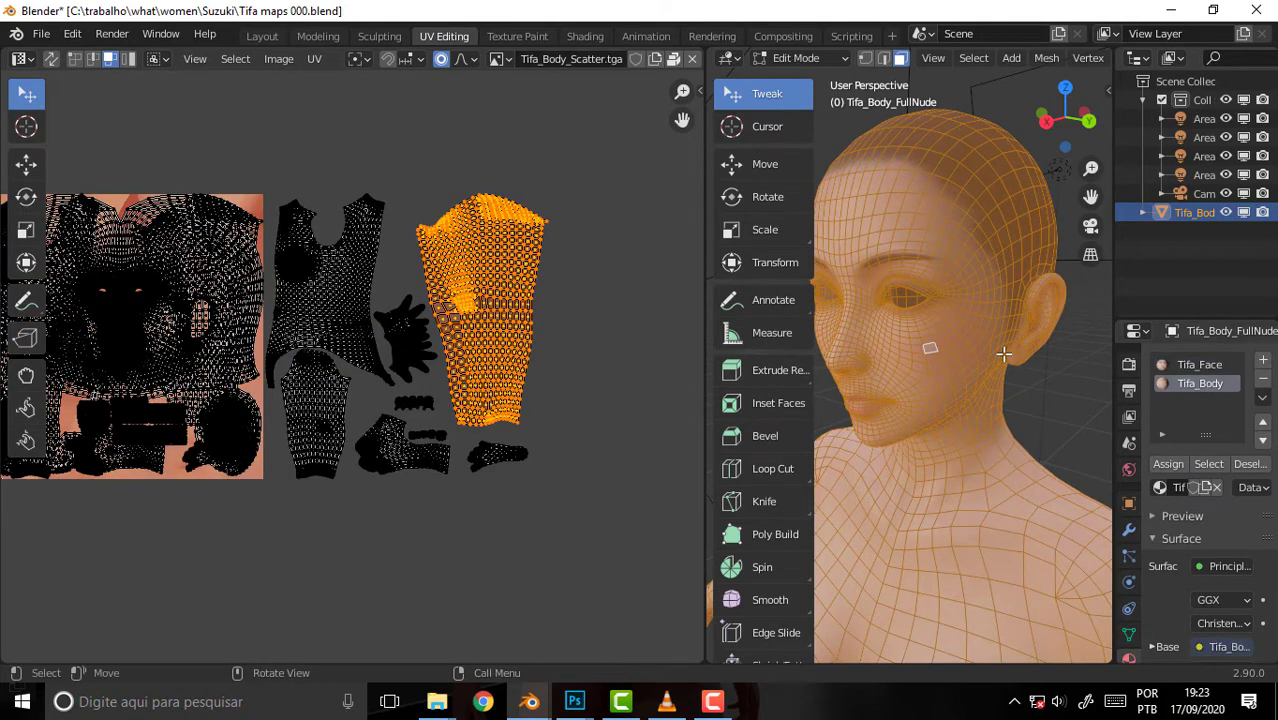
{"action": "key", "text": "alt+a"}
{"action": "right_click", "coordinate": [937, 336], "text": "shift"}
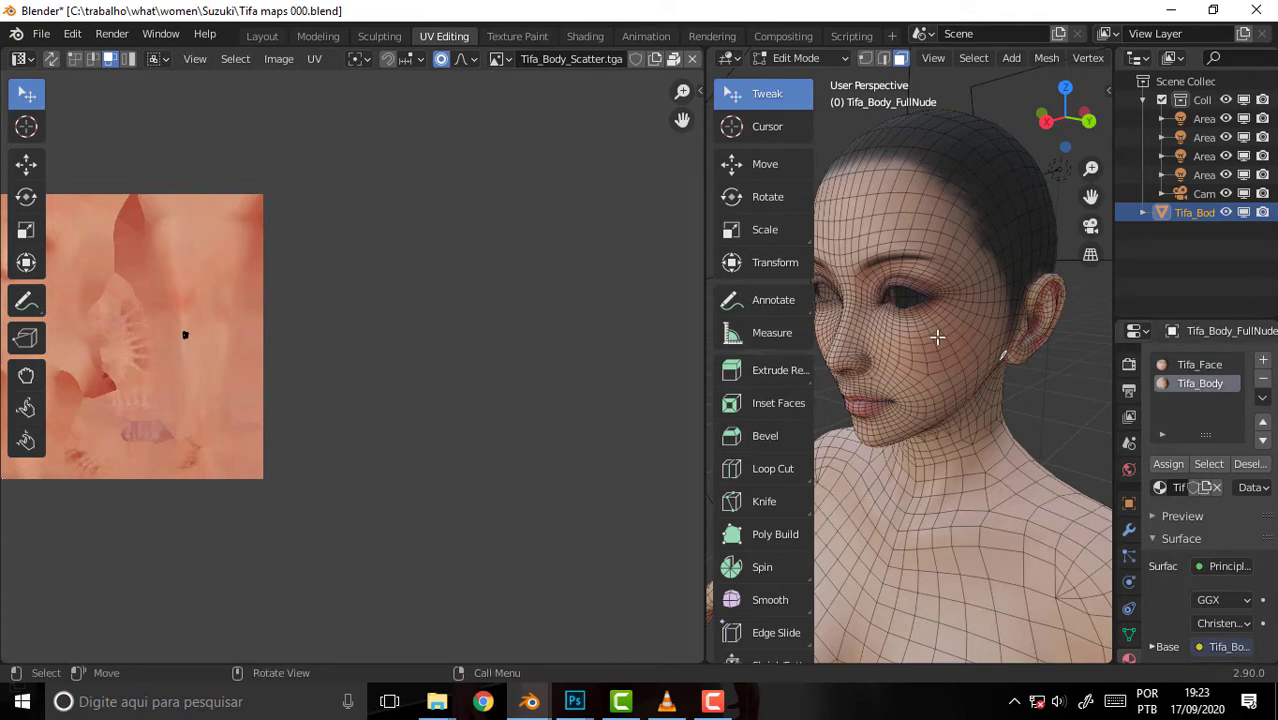
{"action": "left_click", "coordinate": [962, 361]}
{"action": "key", "text": "l"}
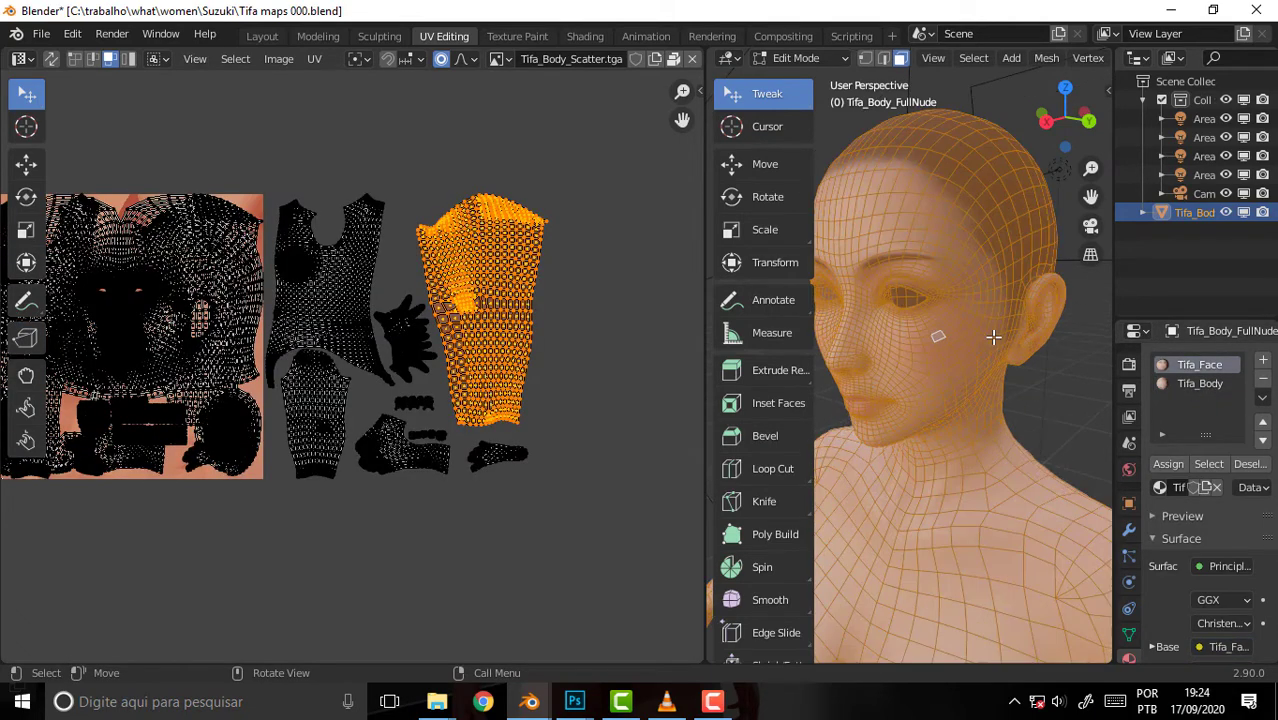
{"action": "middle_click_drag", "start_coordinate": [993, 337], "coordinate": [997, 321]}
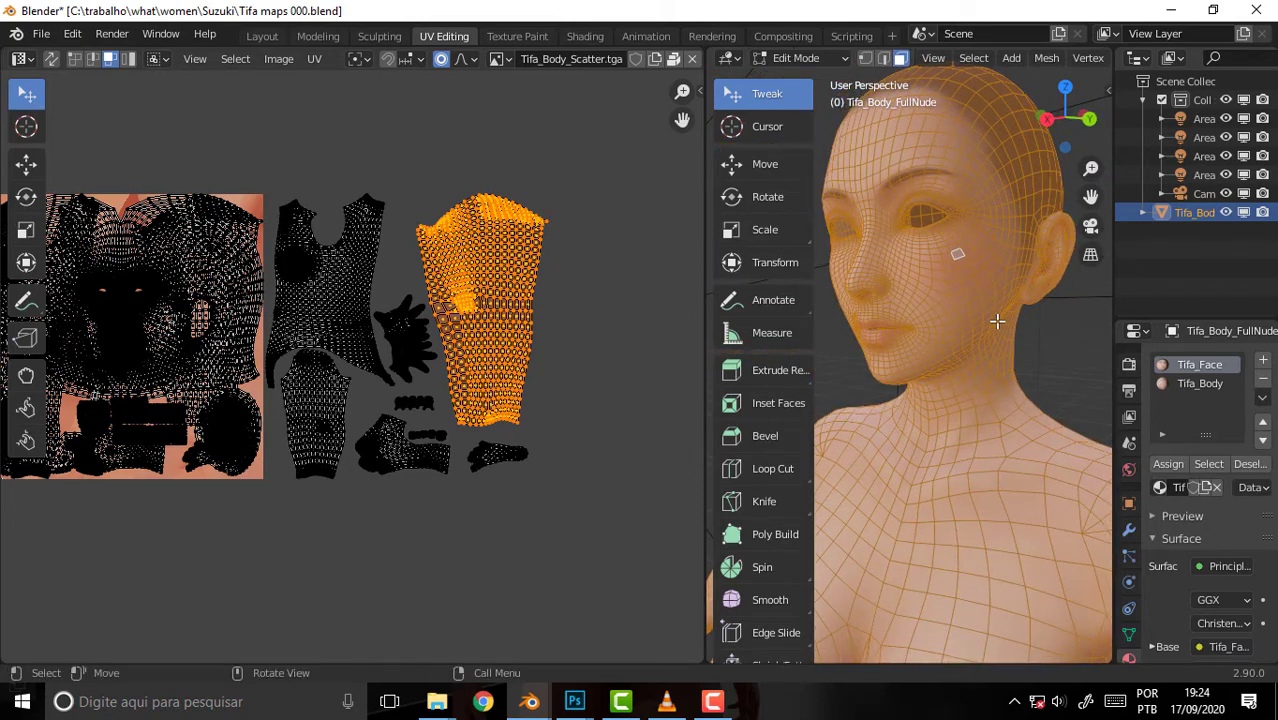
- Zoom the UV Editor and deselect the currently selected body island
{"action": "scroll", "coordinate": [583, 318], "scroll_direction": "down", "scroll_amount": 2}
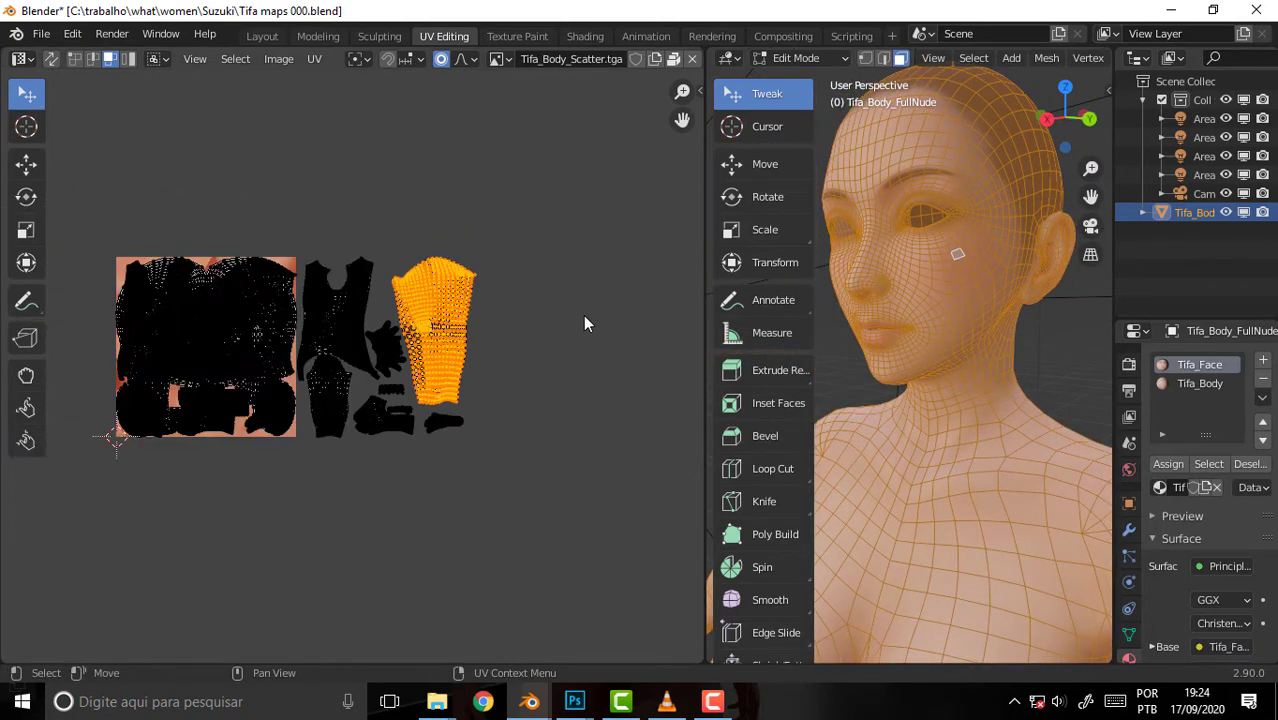
{"action": "scroll", "coordinate": [583, 318], "scroll_direction": "up", "scroll_amount": 3}
{"action": "scroll", "coordinate": [583, 315], "scroll_direction": "down", "scroll_amount": 2}
{"action": "scroll", "coordinate": [576, 312], "scroll_direction": "up", "scroll_amount": 2}
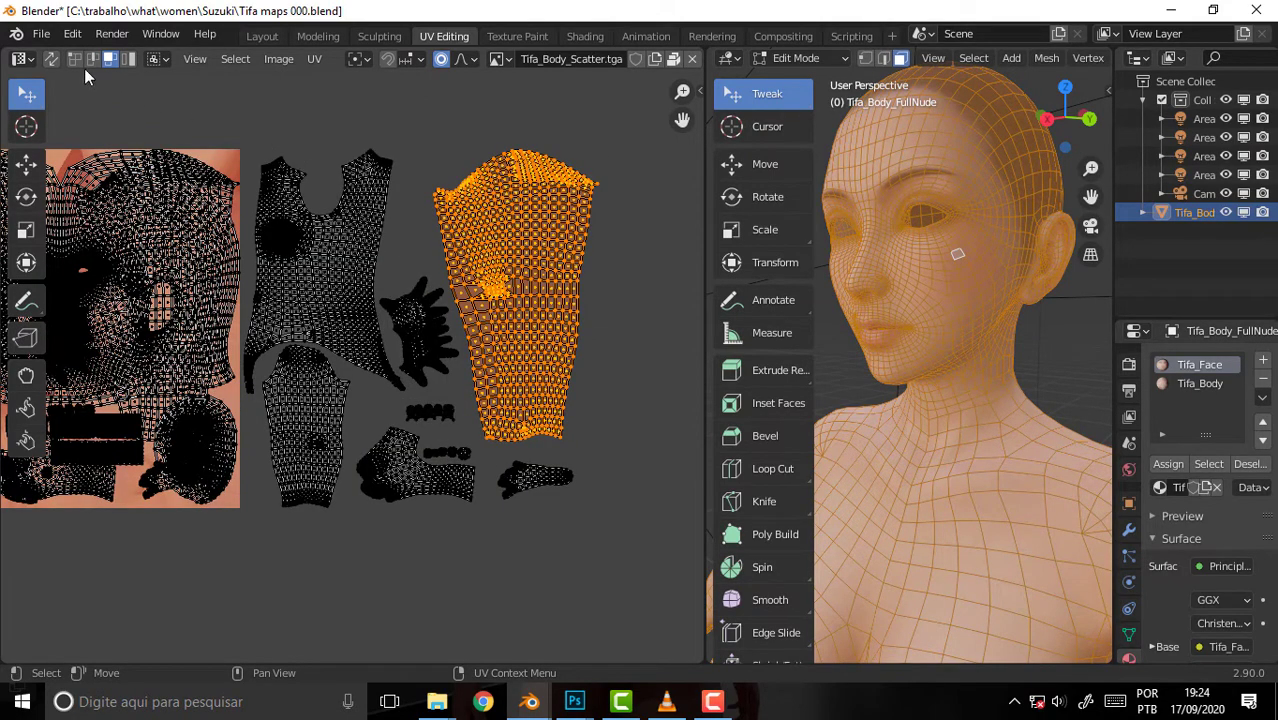
{"action": "left_click", "coordinate": [267, 113]}
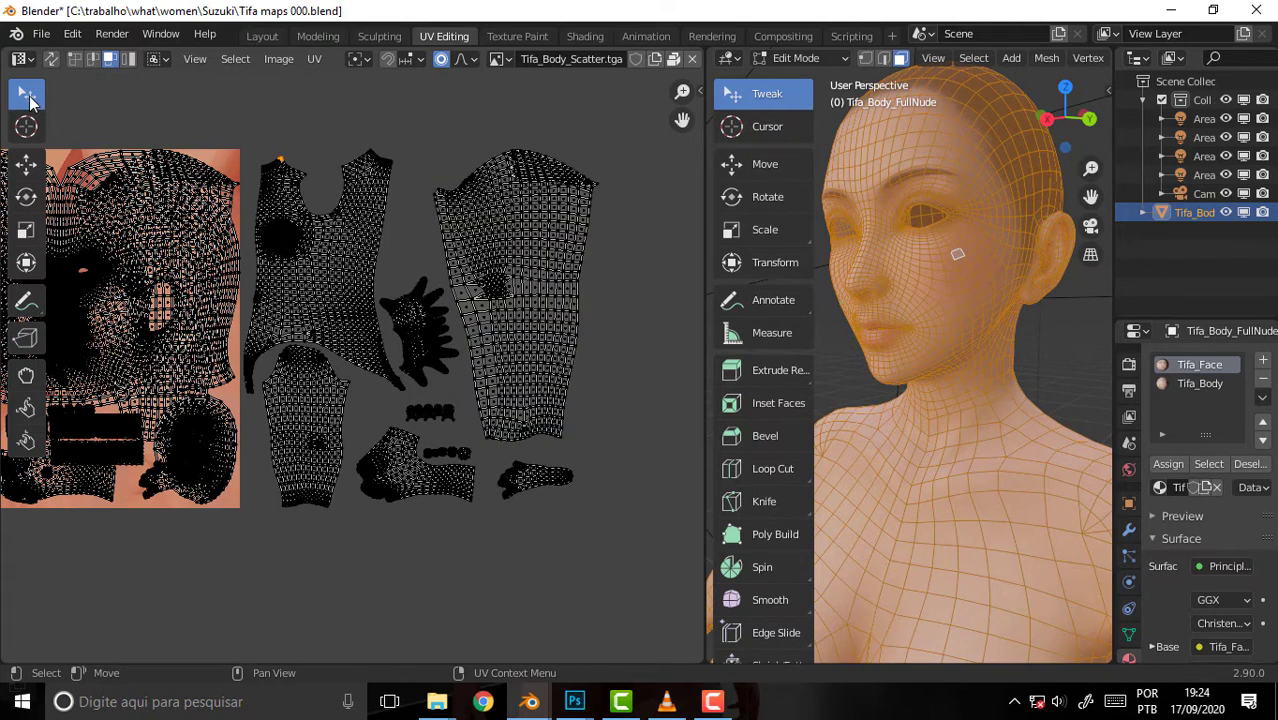
- Use Select Box to box-select the torso, limb and hand islands right of the face texture
{"action": "left_click_drag", "start_coordinate": [30, 100], "coordinate": [45, 118]}
{"action": "left_click", "coordinate": [97, 140]}
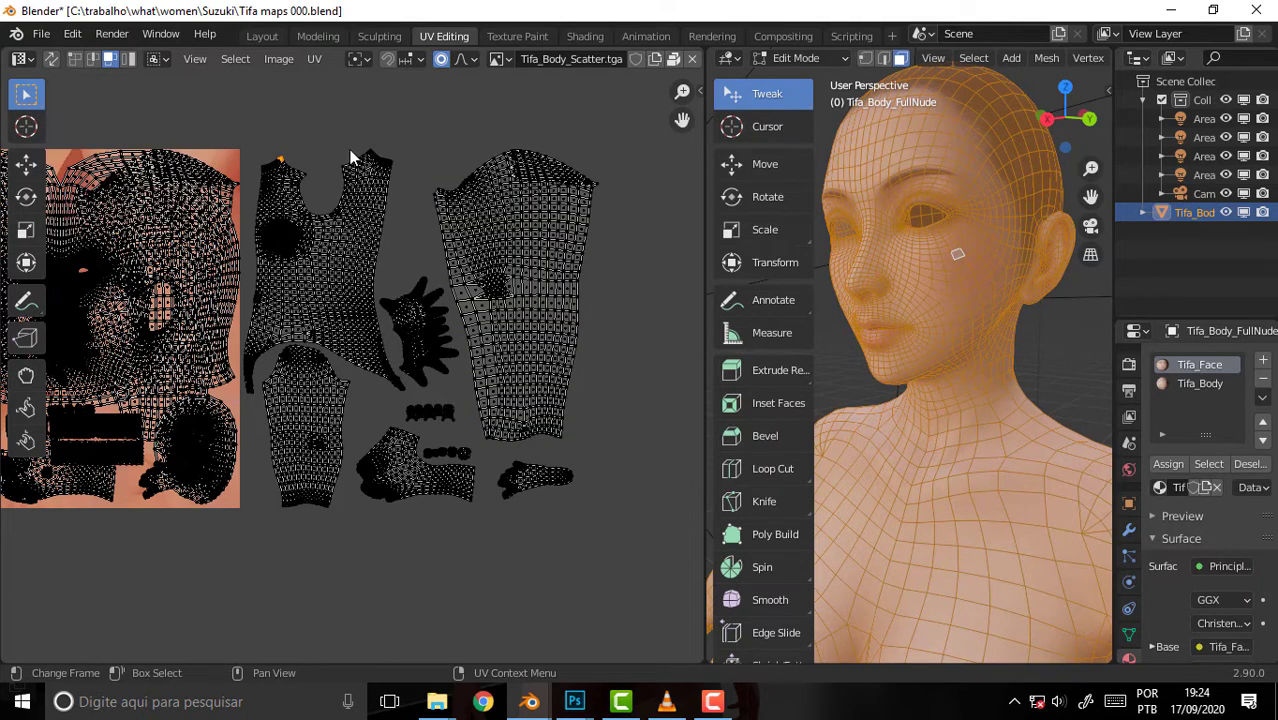
{"action": "left_click_drag", "start_coordinate": [243, 117], "coordinate": [563, 418]}
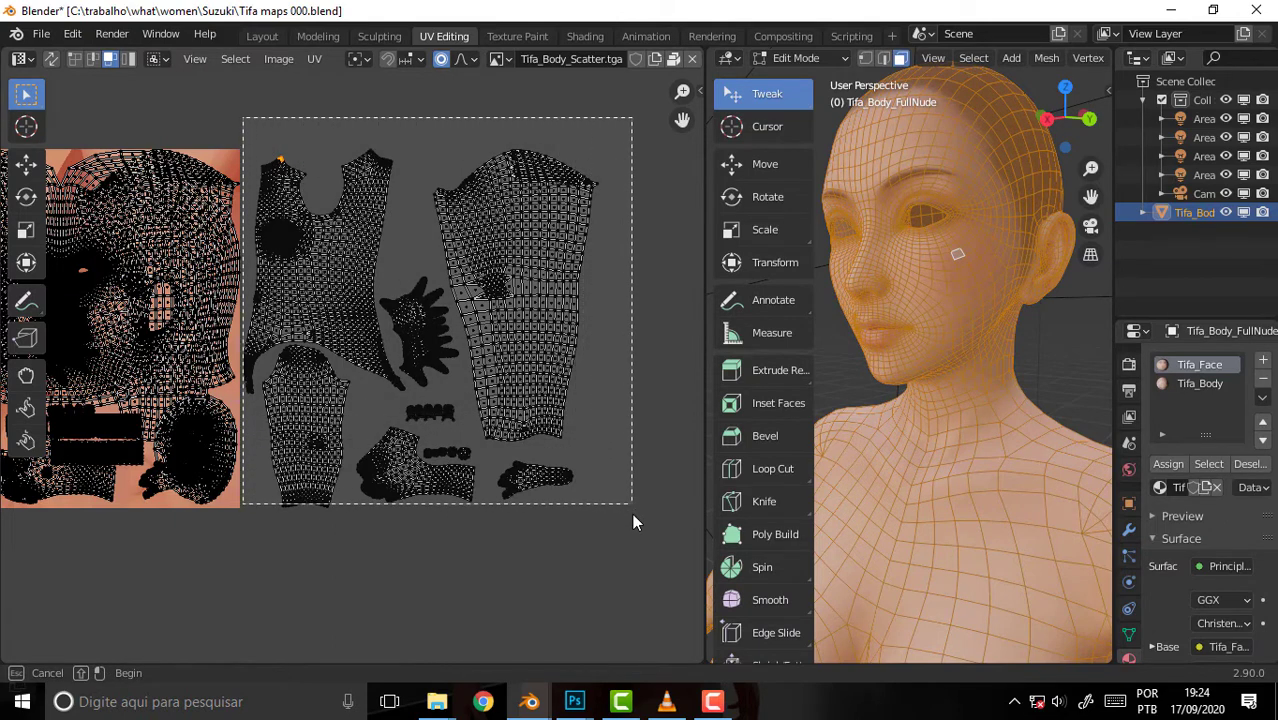
{"action": "left_click_drag", "start_coordinate": [563, 418], "coordinate": [631, 536]}
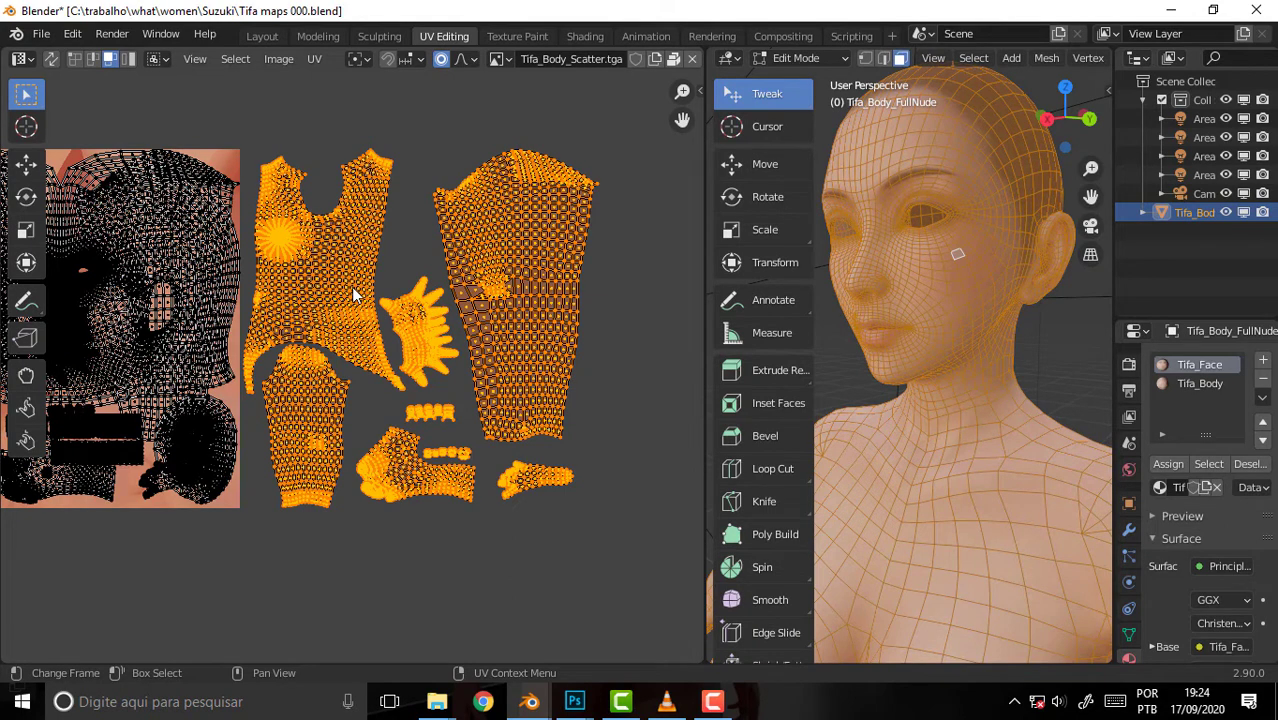
{"action": "key", "text": "g"}
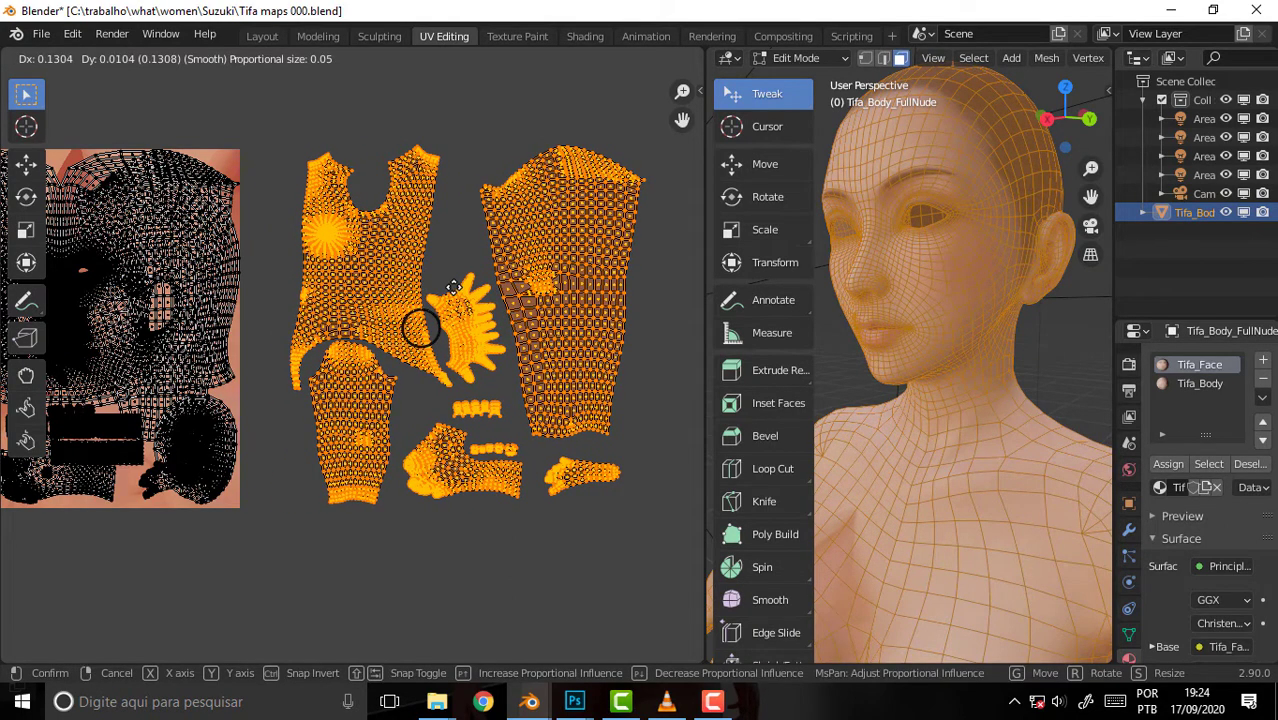
{"action": "key", "text": "x"}
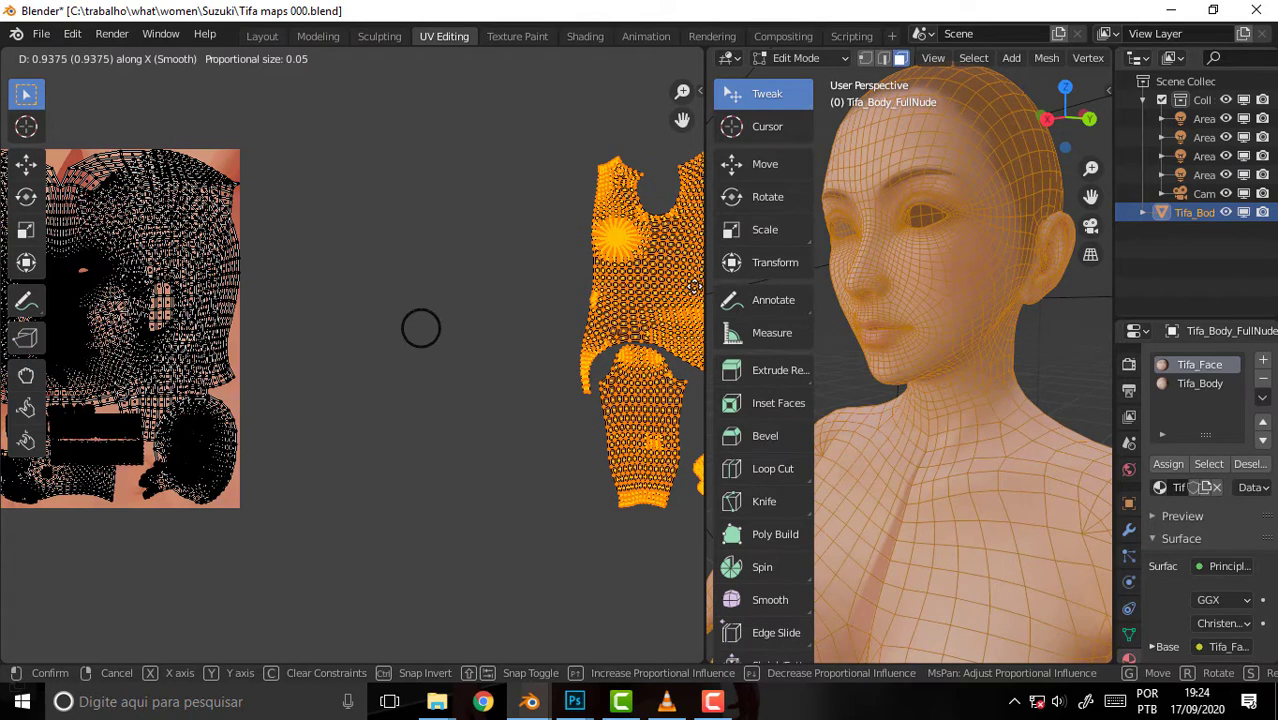
{"action": "left_click", "coordinate": [6, 288]}
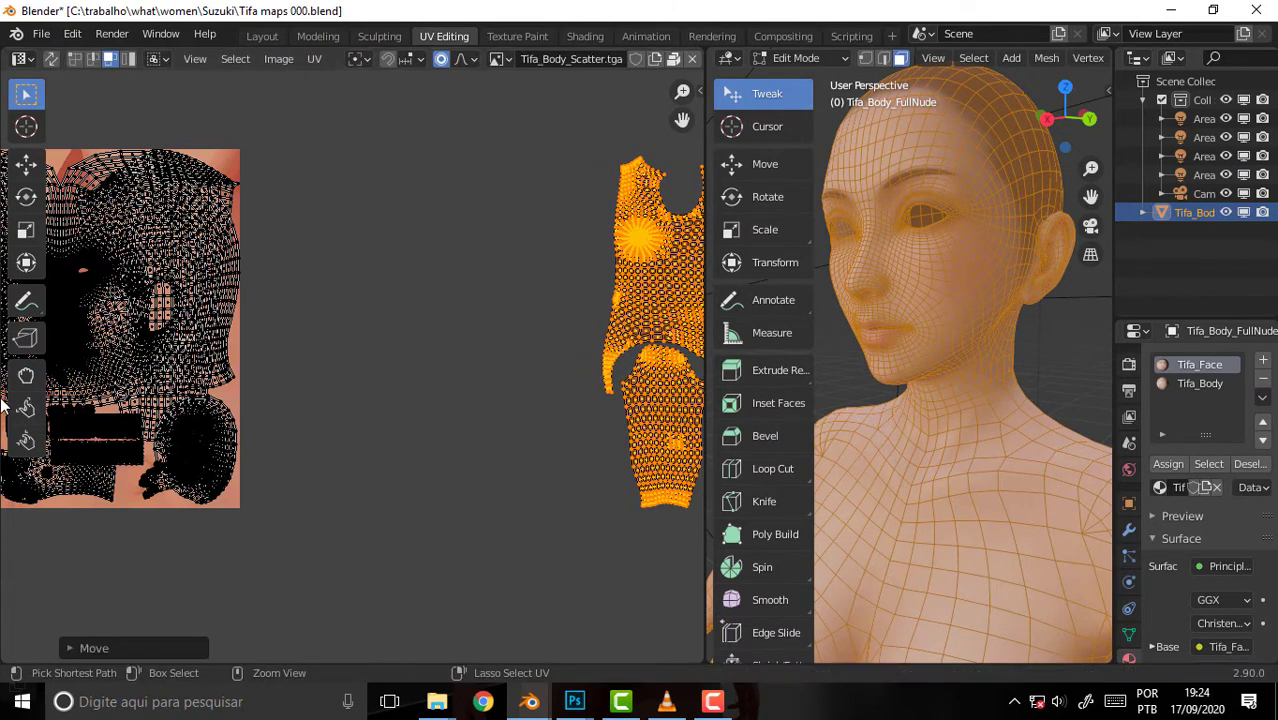
{"action": "scroll", "coordinate": [358, 317], "scroll_direction": "down", "scroll_amount": 2}
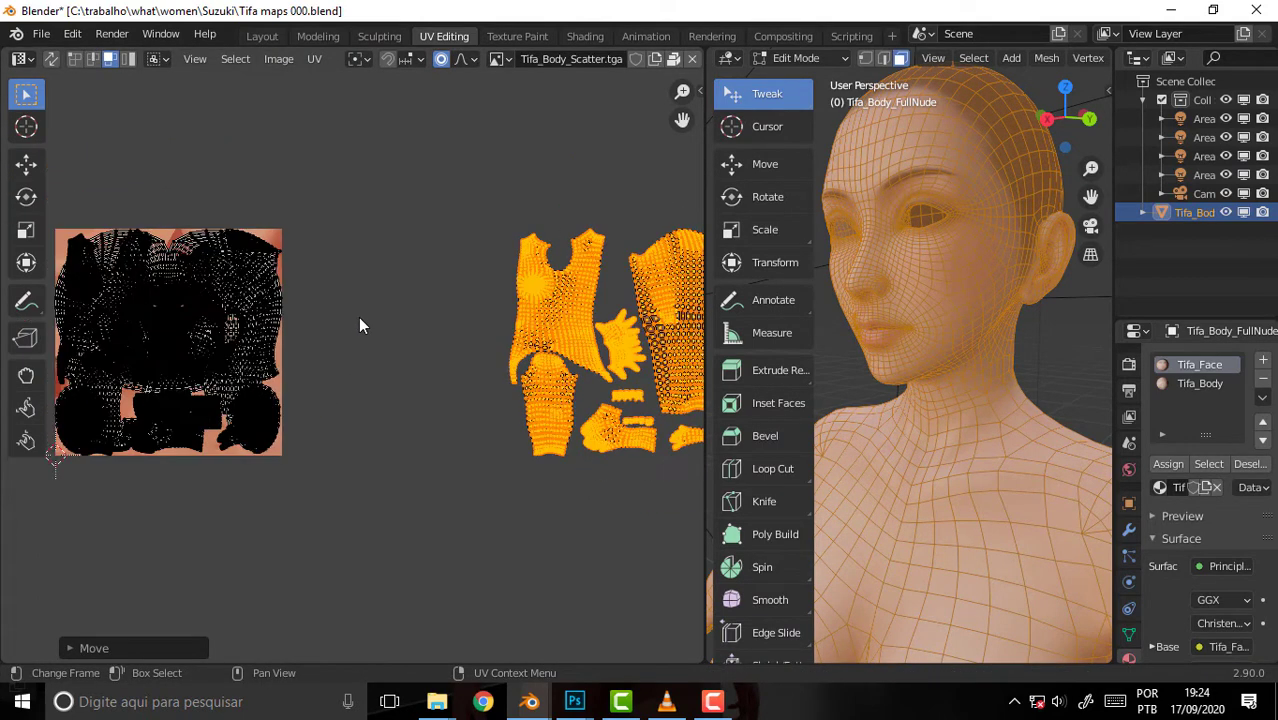
{"action": "scroll", "coordinate": [358, 317], "scroll_direction": "up", "scroll_amount": 1}
{"action": "mouse_move", "coordinate": [430, 281]}
{"action": "middle_mouse_down"}
{"action": "mouse_move", "coordinate": [342, 277]}
{"action": "mouse_move", "coordinate": [463, 260]}
{"action": "mouse_move", "coordinate": [421, 271]}
{"action": "mouse_move", "coordinate": [465, 274]}
{"action": "middle_mouse_up"}
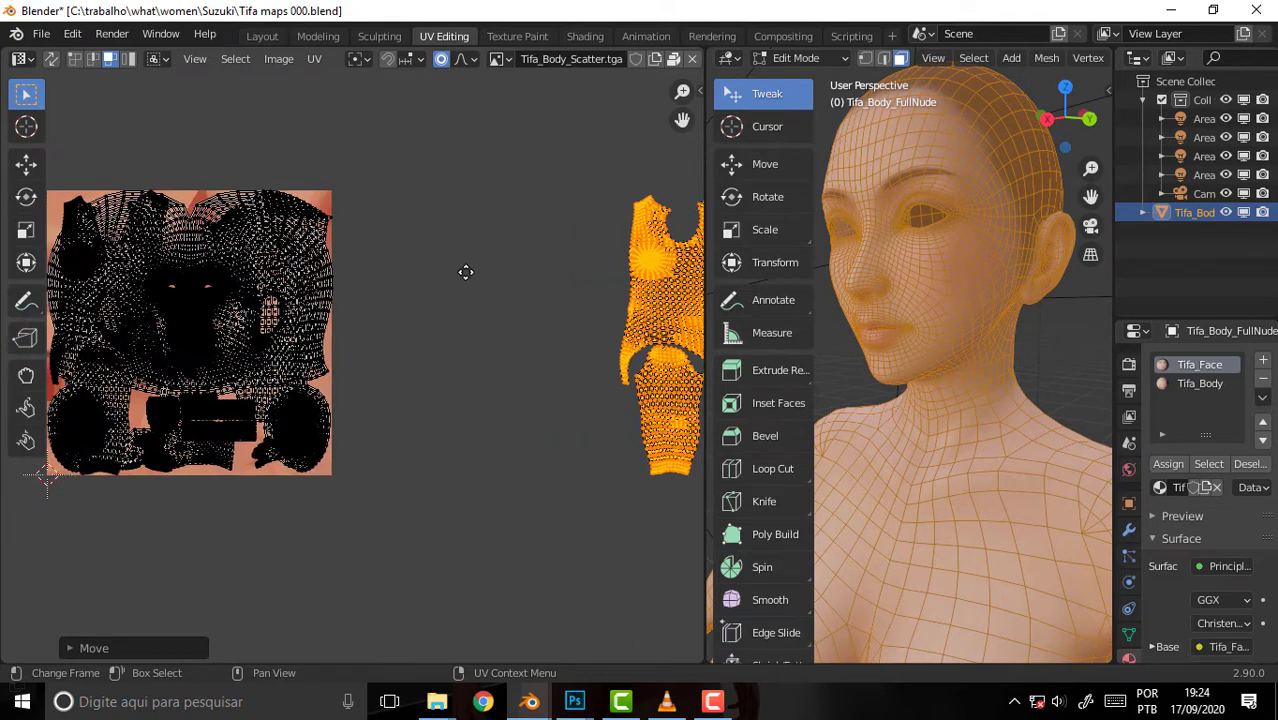
- Select only the vest UV island covering the face texture
{"action": "left_click", "coordinate": [115, 272]}
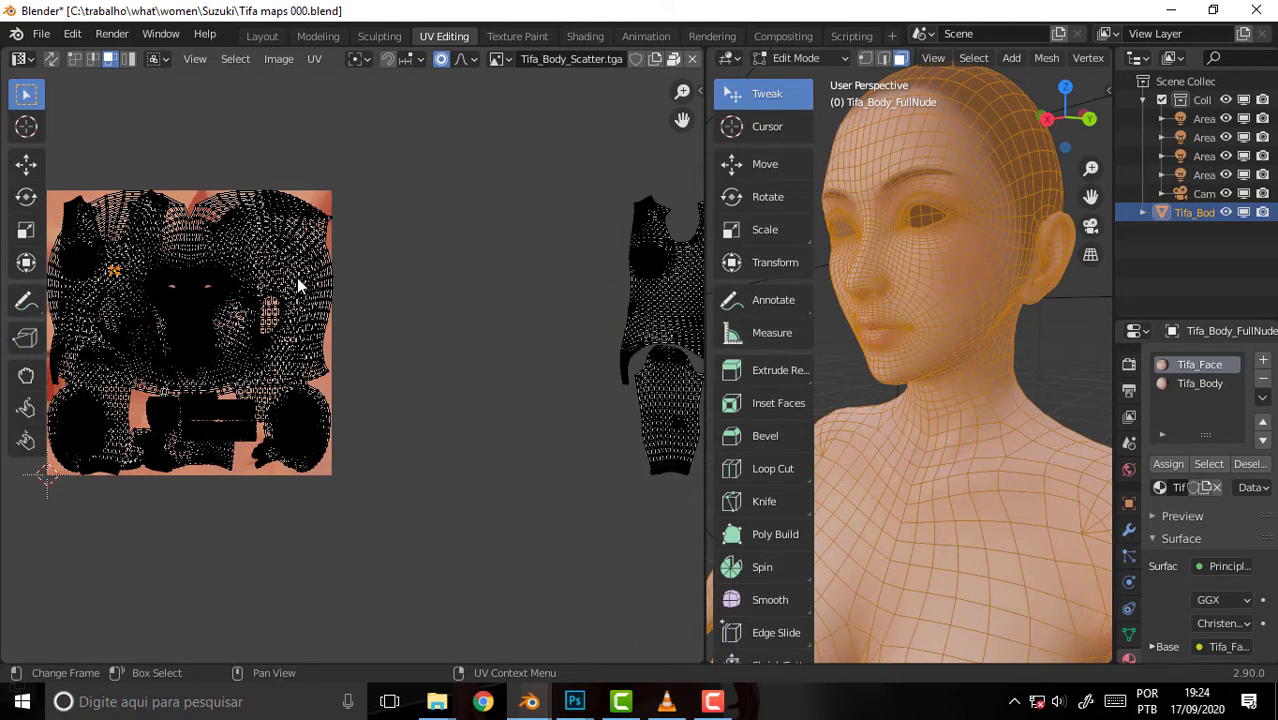
{"action": "key", "text": "l"}
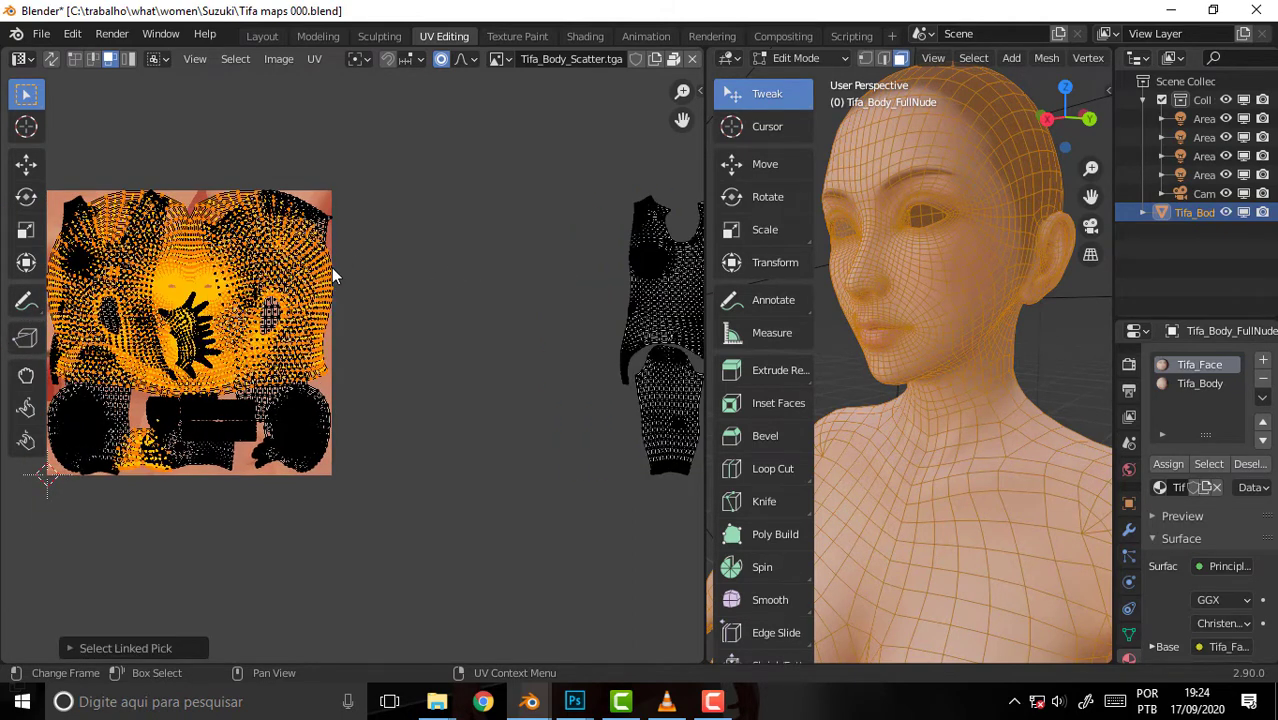
{"action": "left_click", "coordinate": [78, 210]}
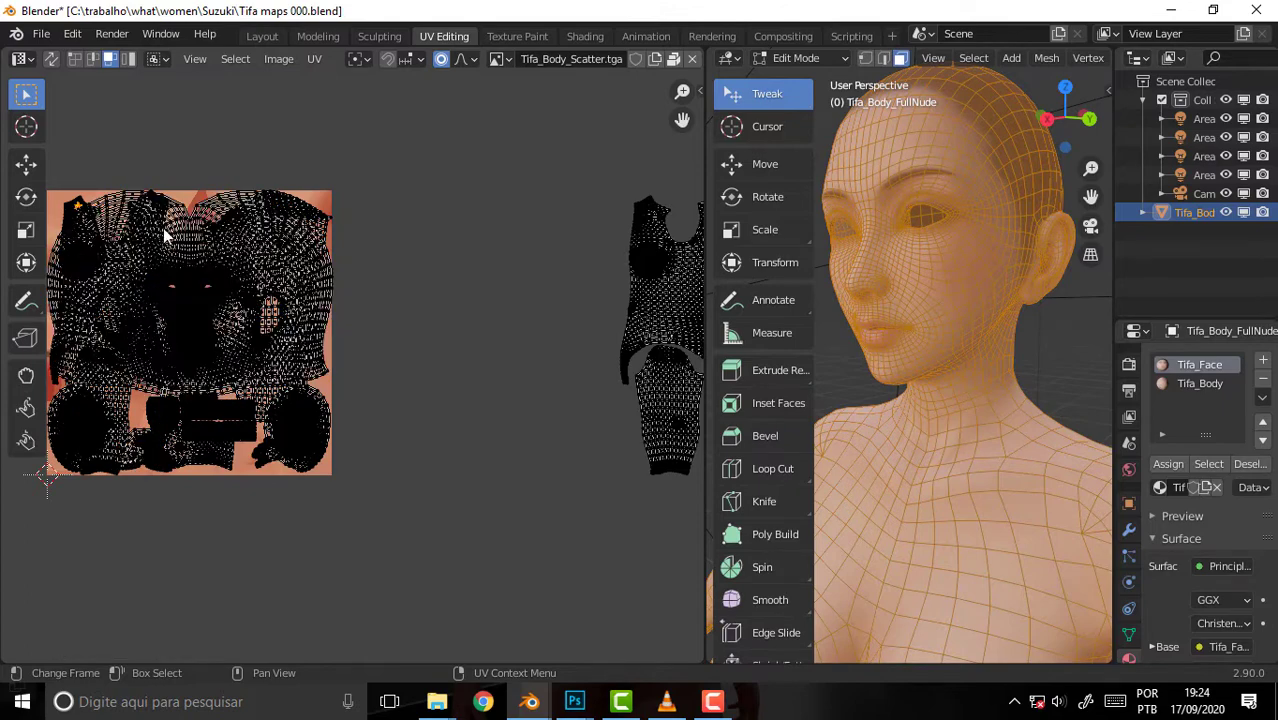
{"action": "key", "text": "l"}
- Move the vest island along X, 0.5 to the right, just beside the face texture
{"action": "key", "text": "g"}
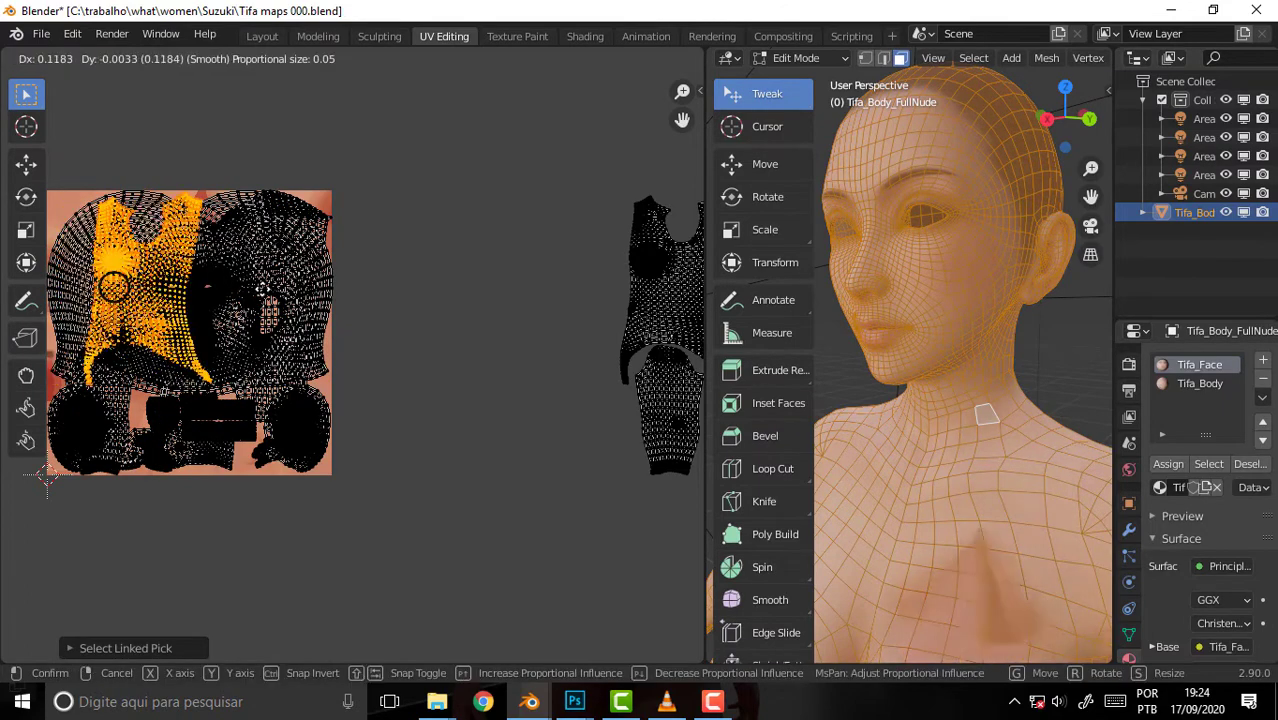
{"action": "key", "text": "x"}
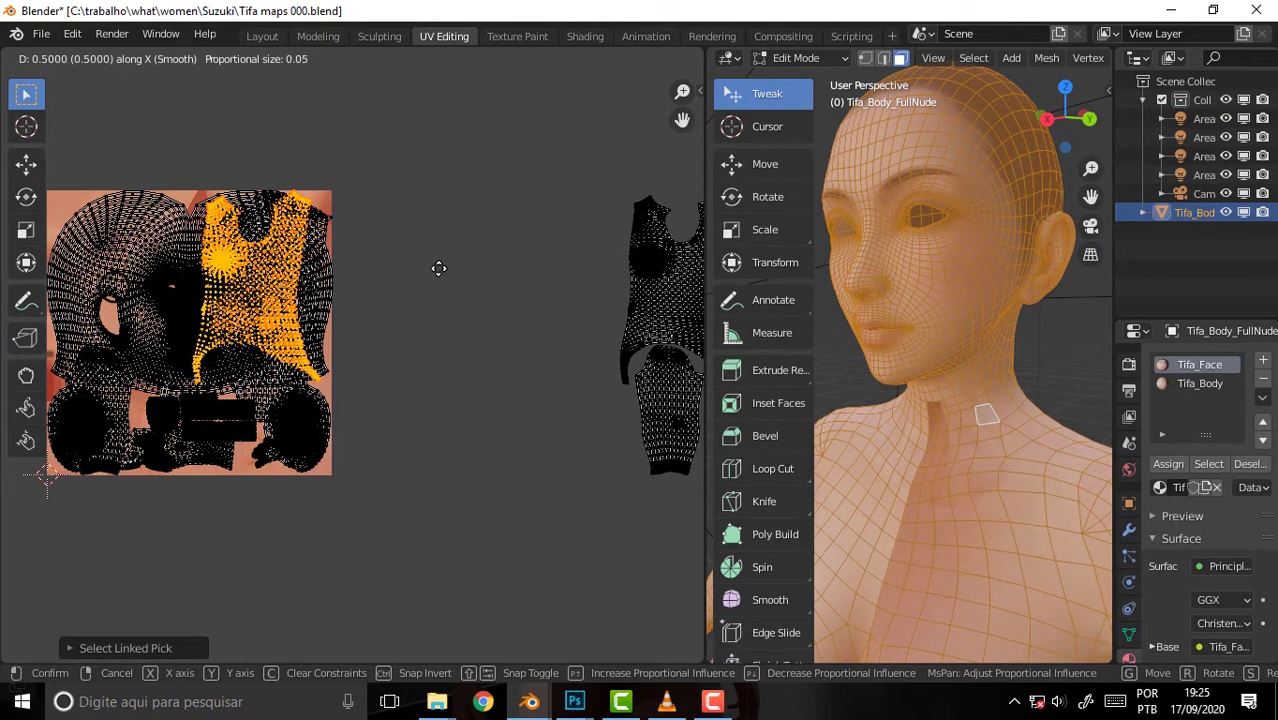
{"action": "left_click", "coordinate": [436, 265]}
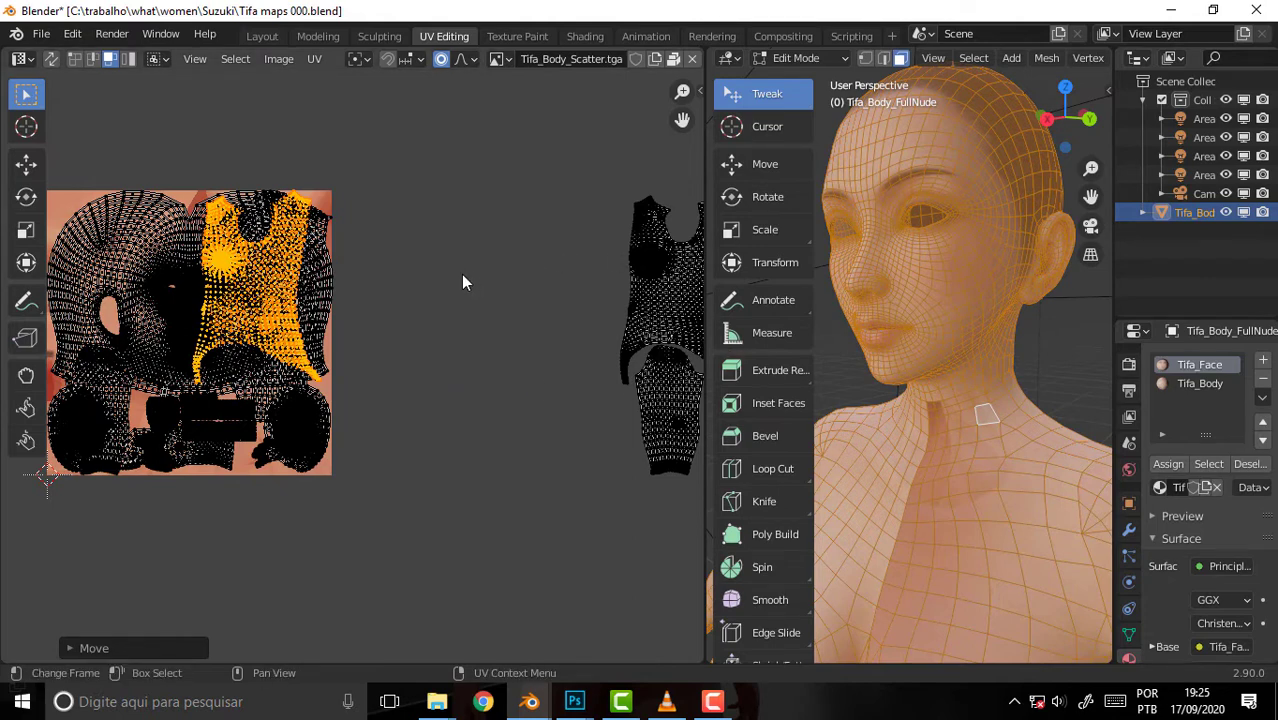
{"action": "key", "text": "g"}
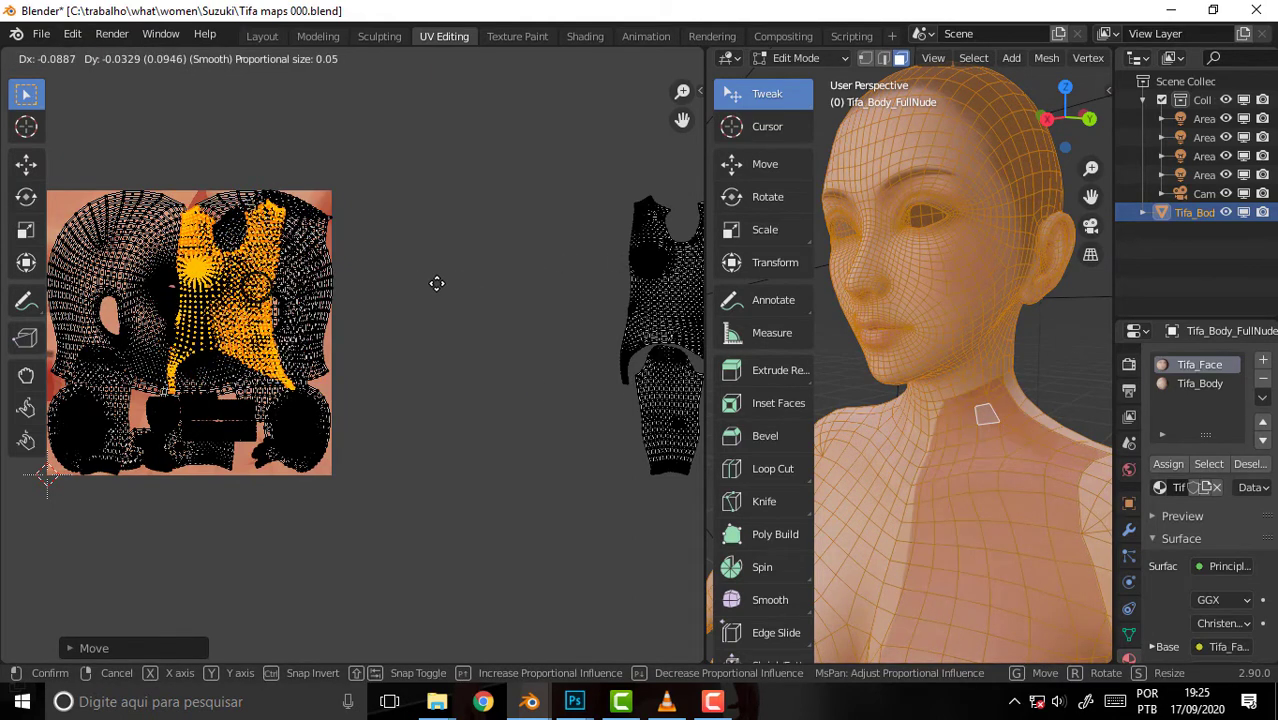
{"action": "key", "text": "x"}
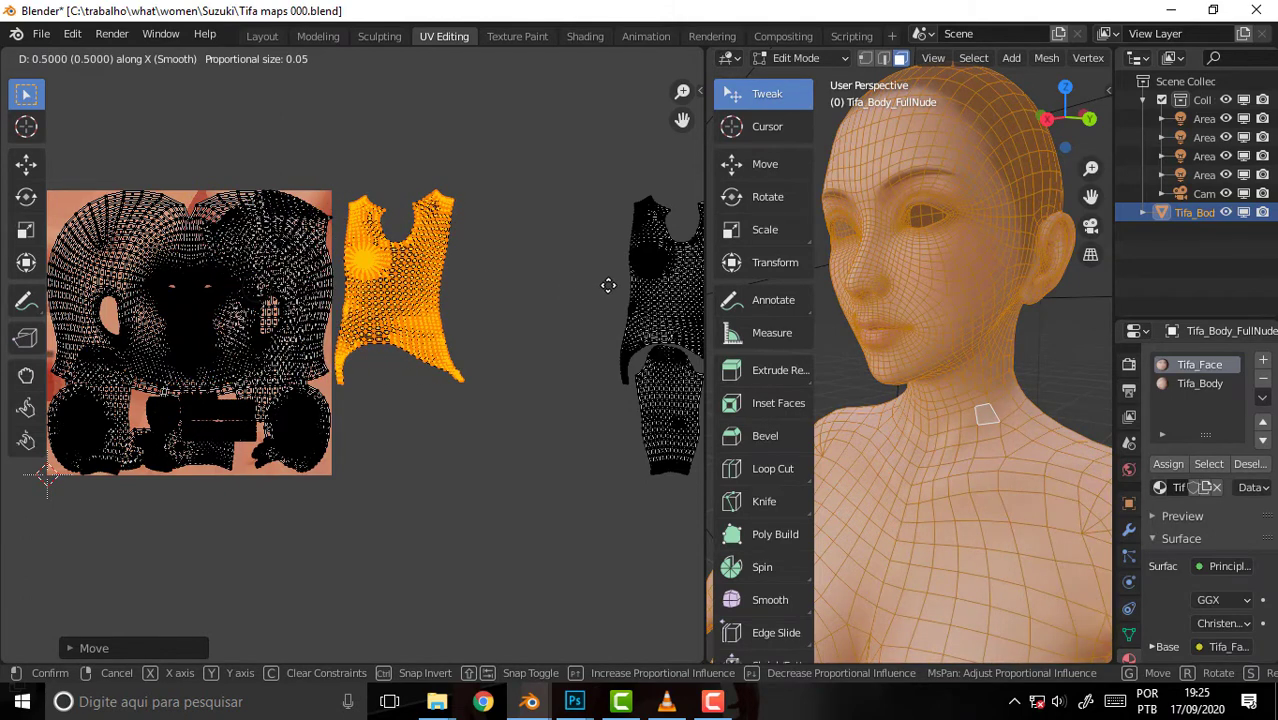
{"action": "left_click", "coordinate": [608, 285]}
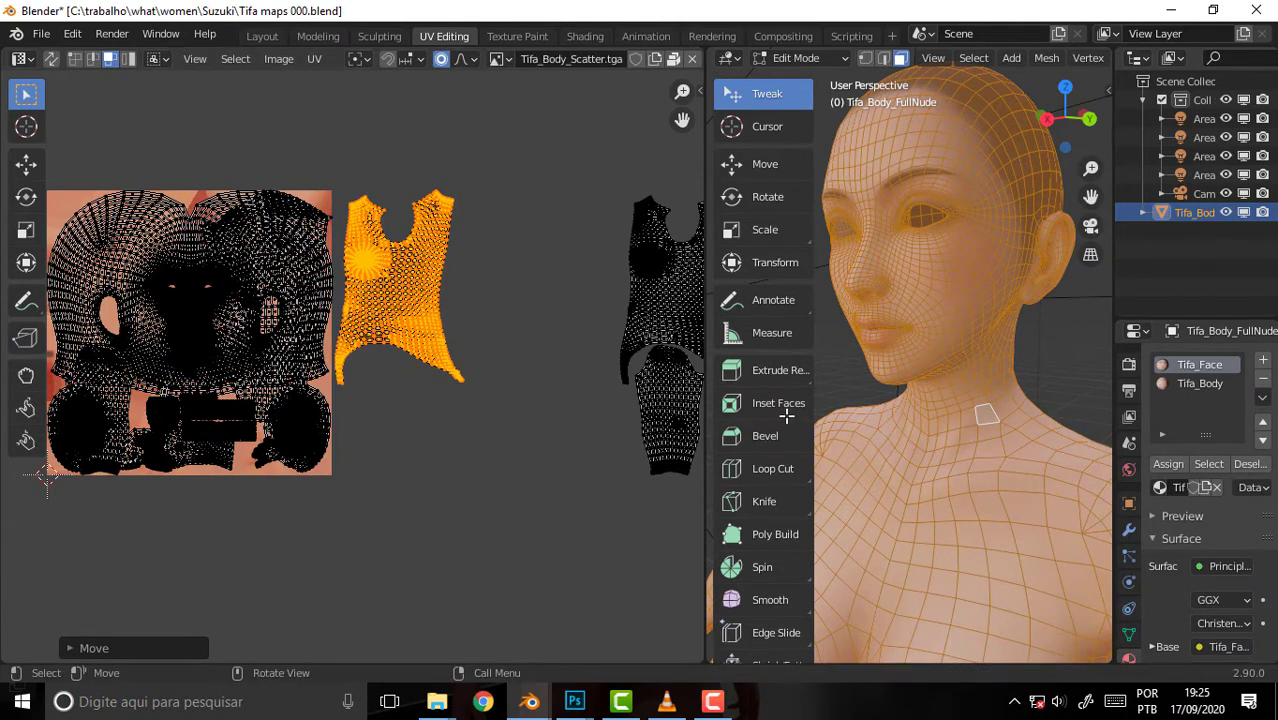
{"action": "scroll", "coordinate": [424, 248], "scroll_direction": "down", "scroll_amount": 2}
{"action": "scroll", "coordinate": [424, 248], "scroll_direction": "up", "scroll_amount": 1}
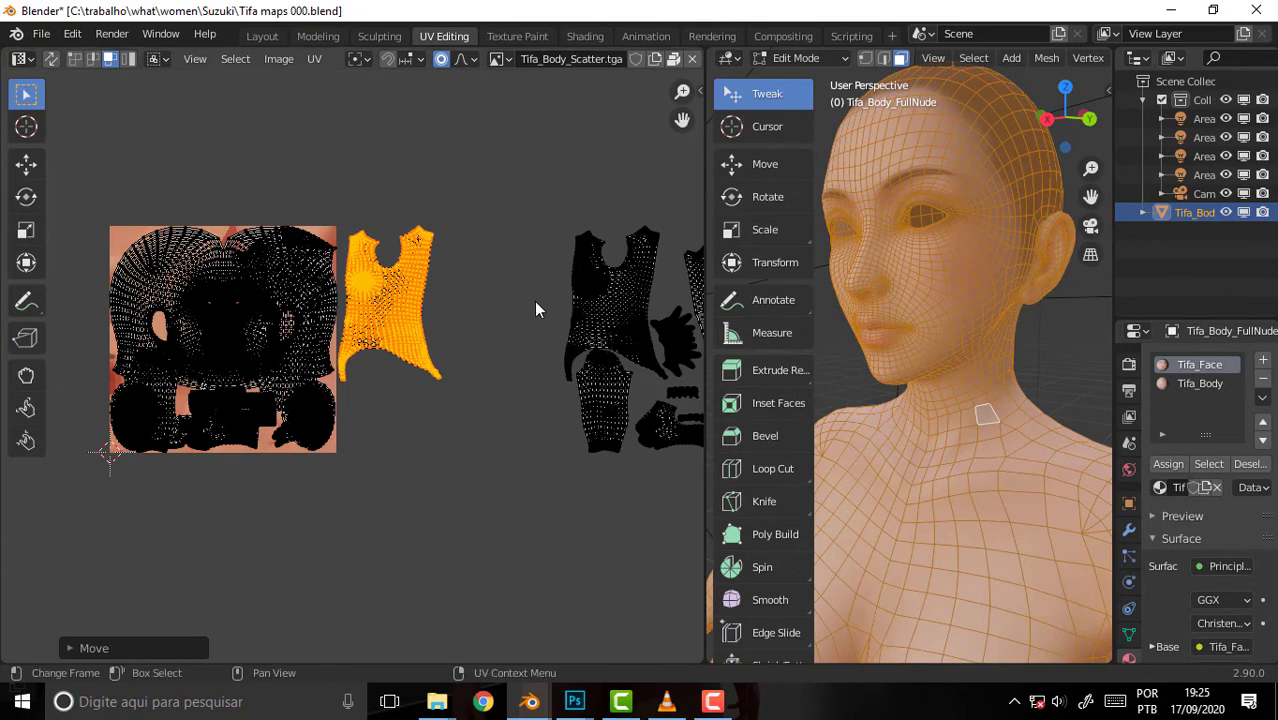
{"action": "scroll", "coordinate": [534, 305], "scroll_direction": "up", "scroll_amount": 4}
{"action": "scroll", "coordinate": [535, 304], "scroll_direction": "down", "scroll_amount": 2}
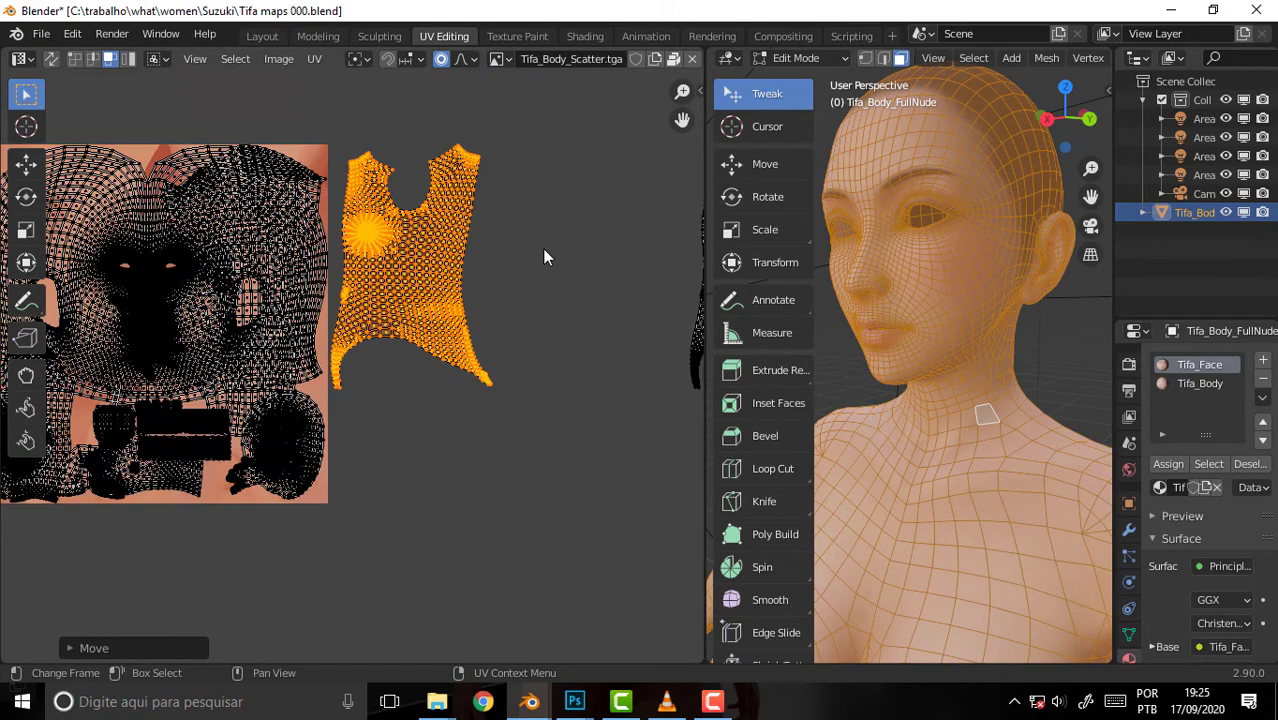
{"action": "scroll", "coordinate": [543, 257], "scroll_direction": "down", "scroll_amount": 2}
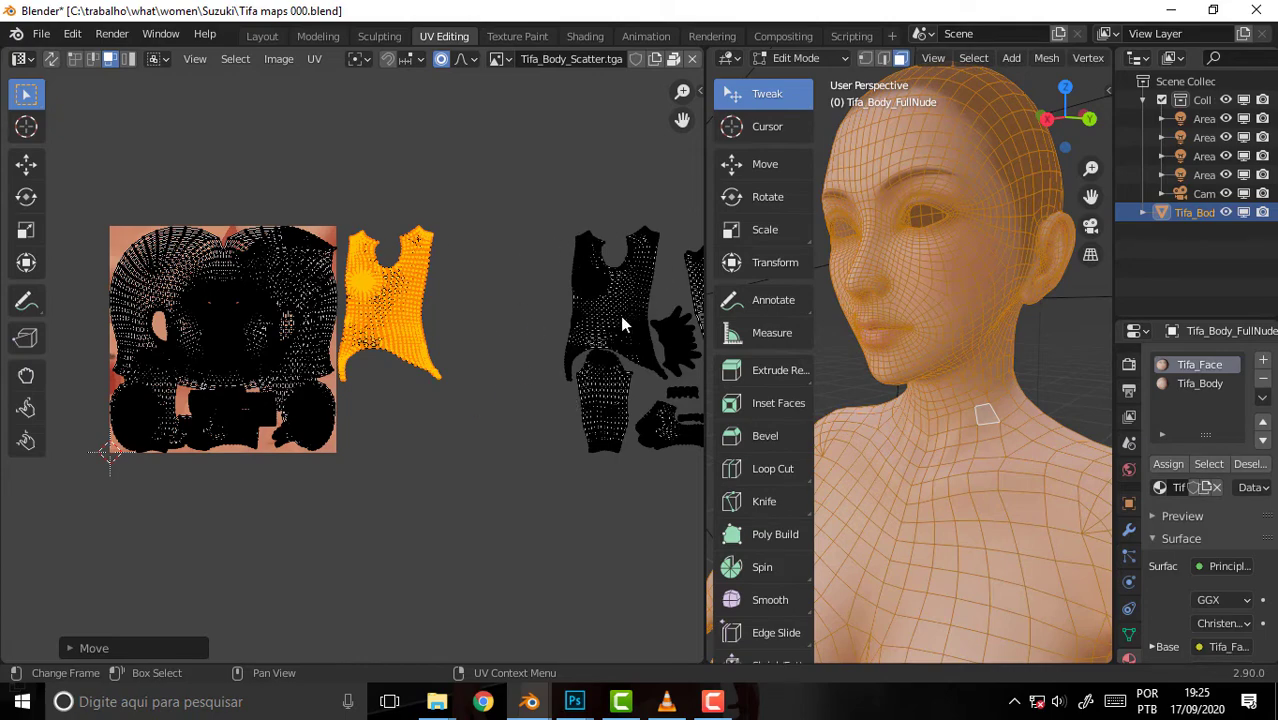
{"action": "scroll", "coordinate": [331, 320], "scroll_direction": "up", "scroll_amount": 5}
{"action": "scroll", "coordinate": [331, 320], "scroll_direction": "down", "scroll_amount": 2}
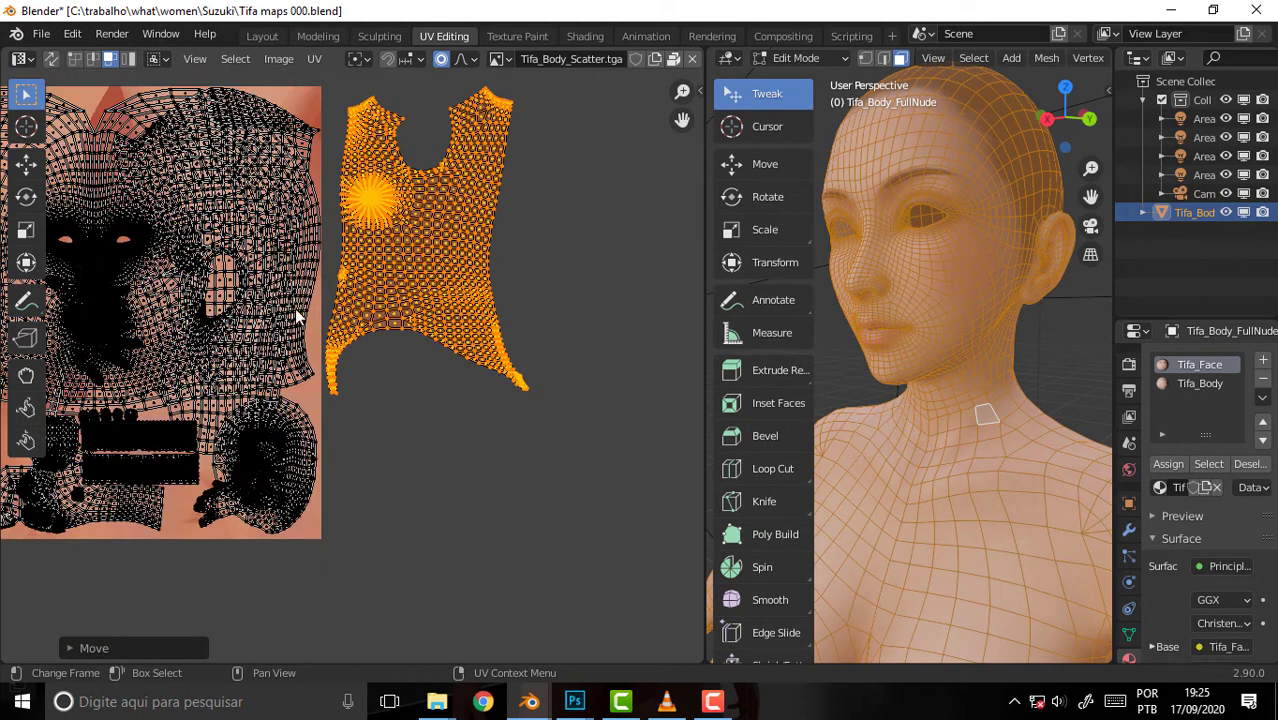
{"action": "scroll", "coordinate": [348, 437], "scroll_direction": "up", "scroll_amount": 2}
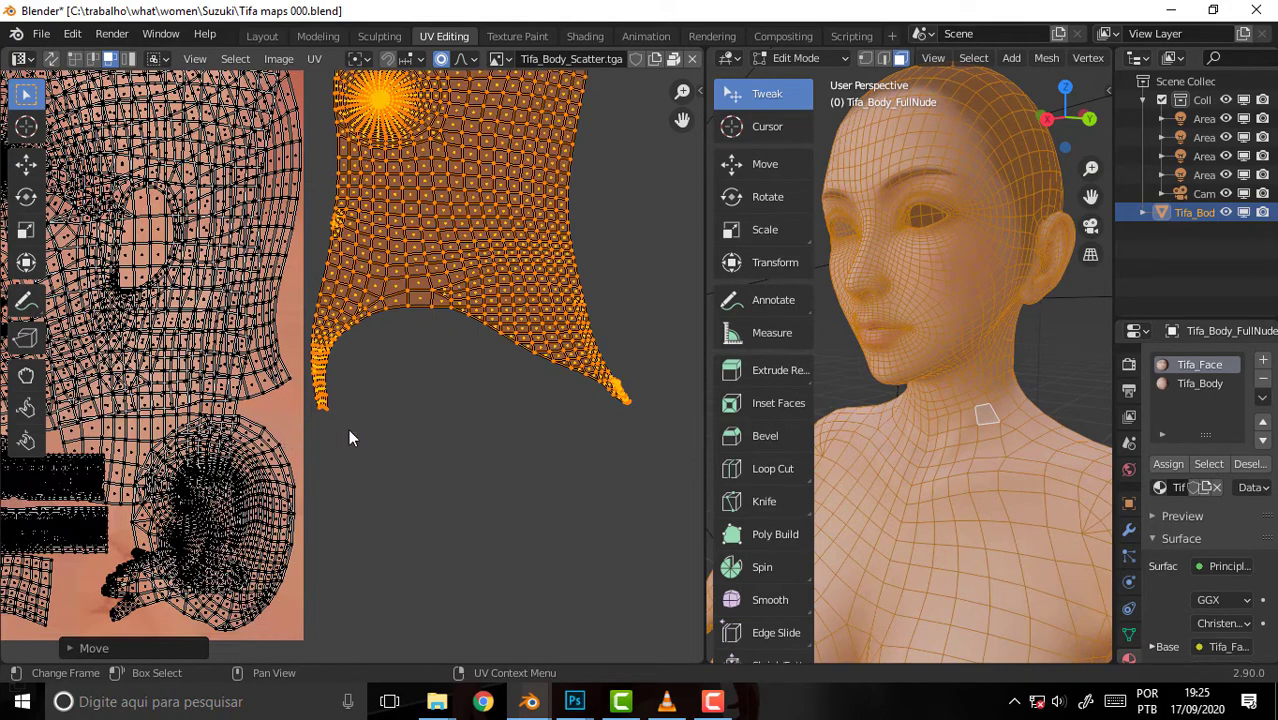
{"action": "scroll", "coordinate": [348, 437], "scroll_direction": "down", "scroll_amount": 2}
{"action": "scroll", "coordinate": [551, 411], "scroll_direction": "down", "scroll_amount": 2}
{"action": "scroll", "coordinate": [579, 423], "scroll_direction": "down", "scroll_amount": 1}
{"action": "scroll", "coordinate": [575, 426], "scroll_direction": "down", "scroll_amount": 1}
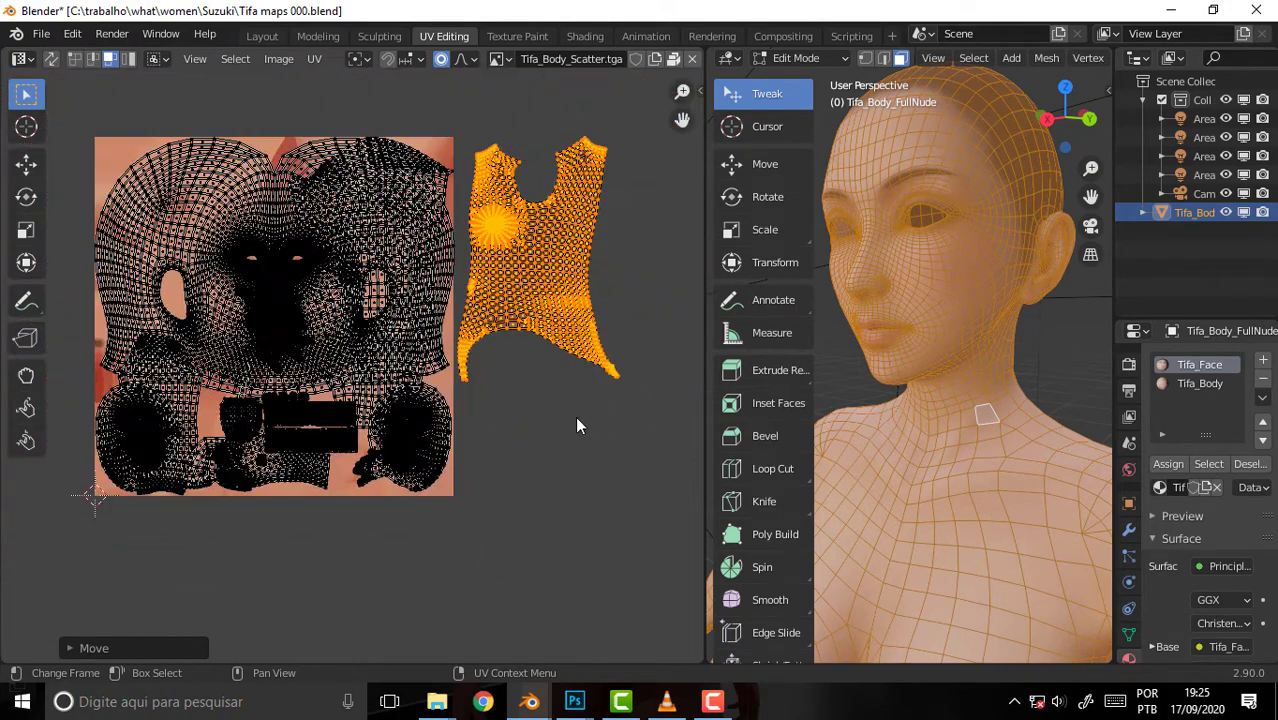
- Select the hand island and slide it along X off the face, placing it beside the vest island
{"action": "left_click", "coordinate": [467, 449]}
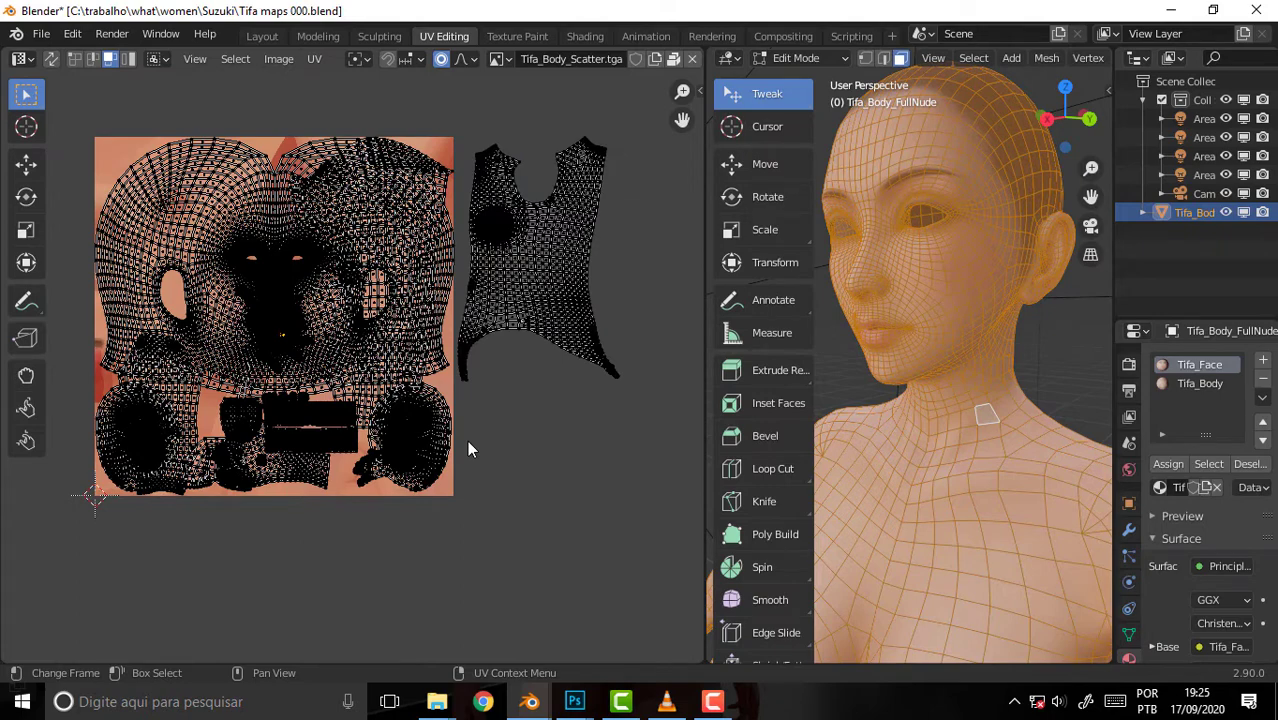
{"action": "key", "text": "ctrl+z"}
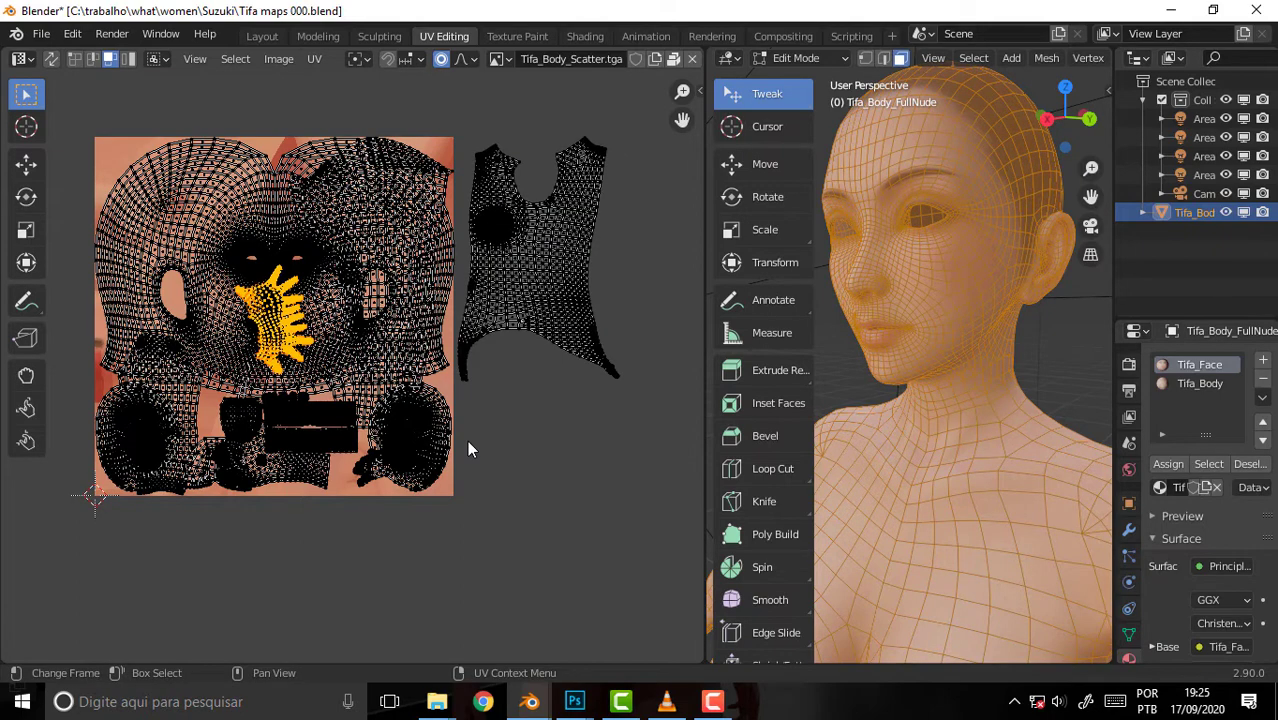
{"action": "middle_click_drag", "start_coordinate": [544, 445], "coordinate": [349, 451]}
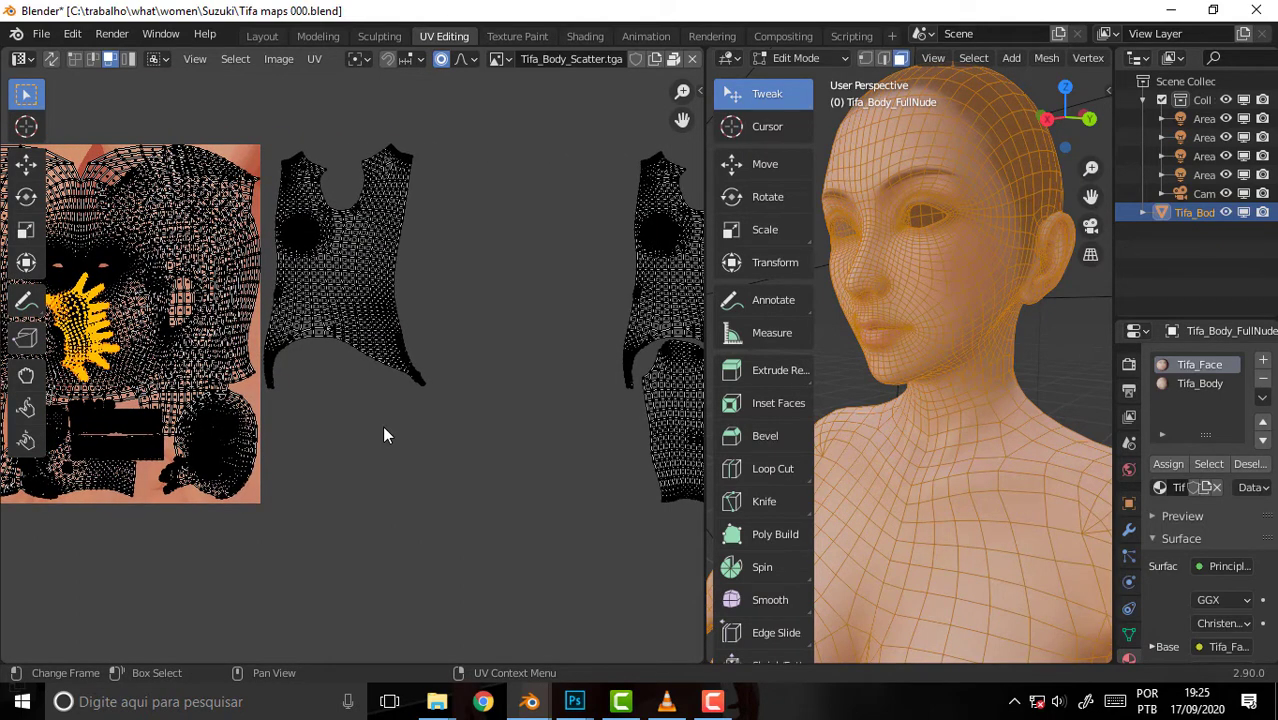
{"action": "key", "text": "g"}
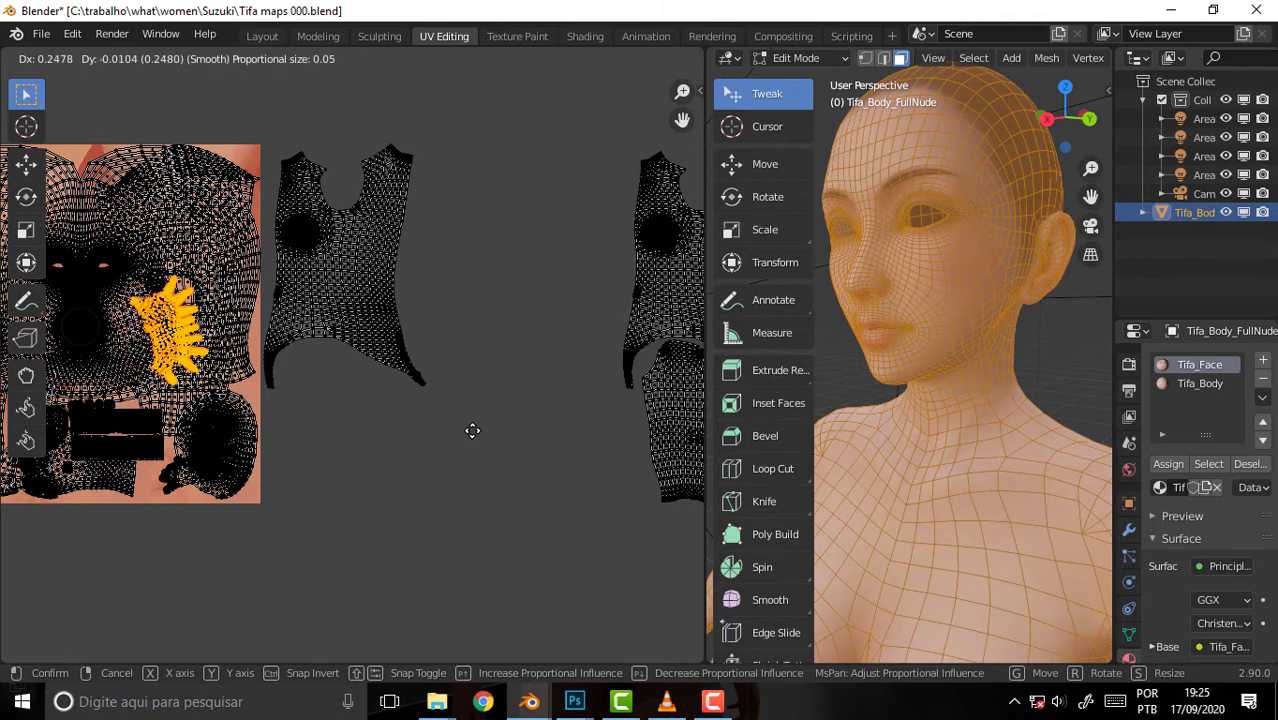
{"action": "key", "text": "x"}
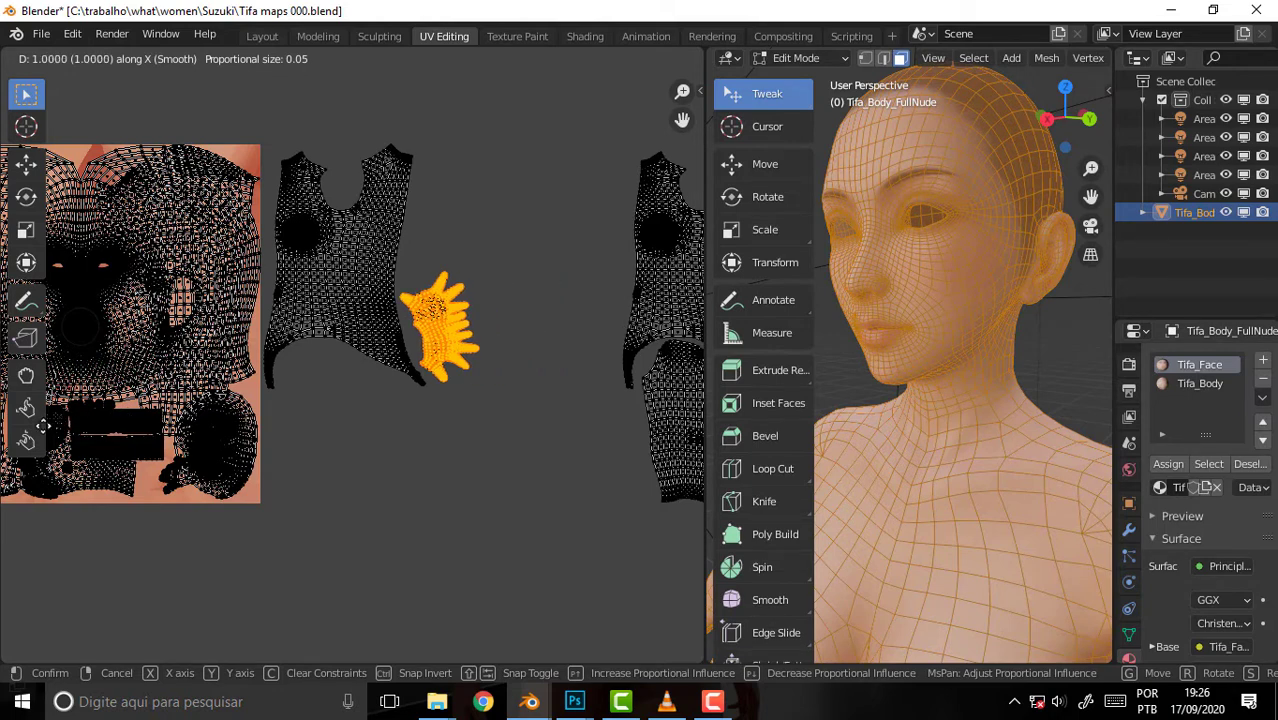
{"action": "left_click", "coordinate": [50, 424]}
{"action": "scroll", "coordinate": [298, 491], "scroll_direction": "down", "scroll_amount": 2}
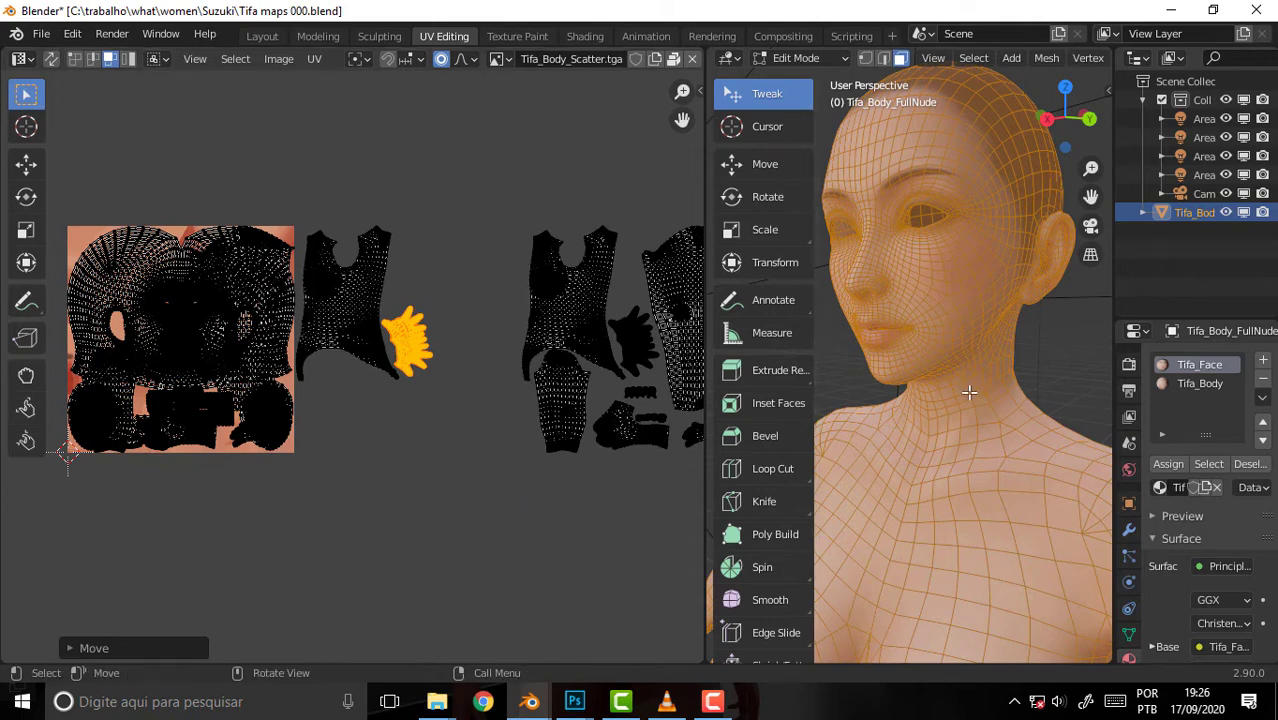
{"action": "left_click", "coordinate": [712, 703]}
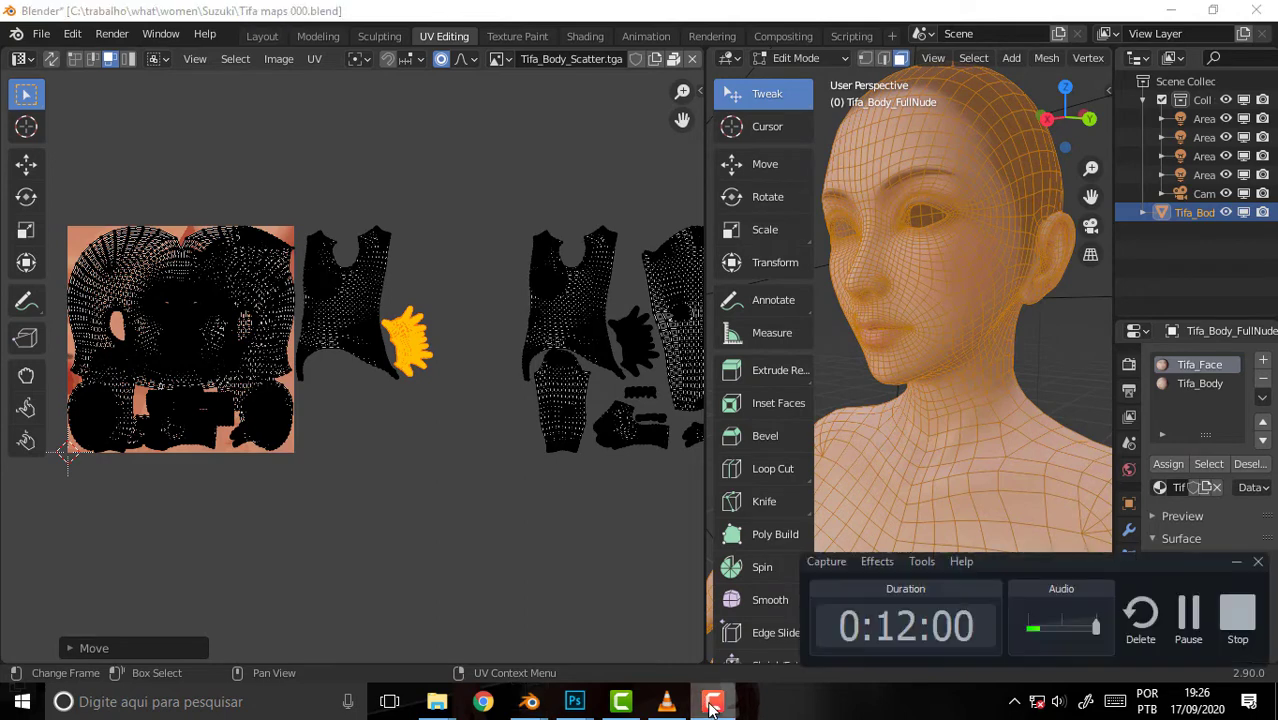
{"action": "left_click", "coordinate": [712, 703]}
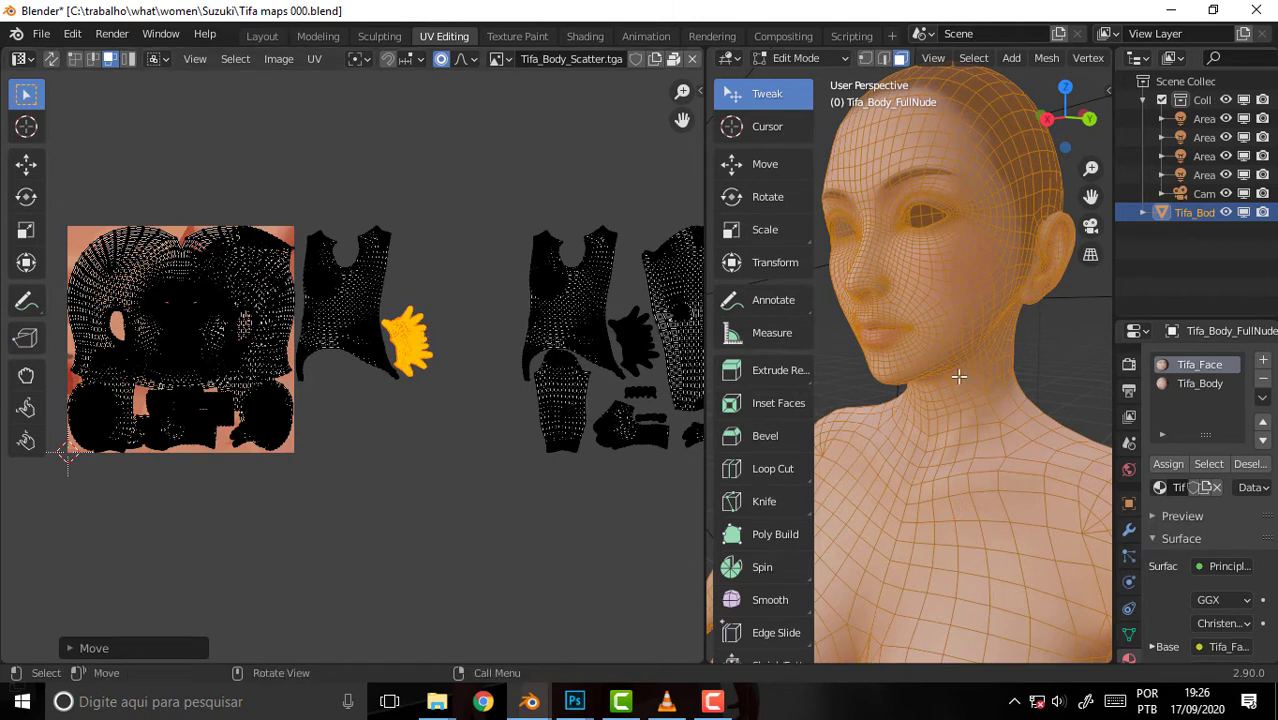
{"action": "scroll", "coordinate": [958, 376], "scroll_direction": "down", "scroll_amount": 3}
{"action": "scroll", "coordinate": [958, 376], "scroll_direction": "up", "scroll_amount": 3}
{"action": "scroll", "coordinate": [973, 360], "scroll_direction": "down", "scroll_amount": 3}
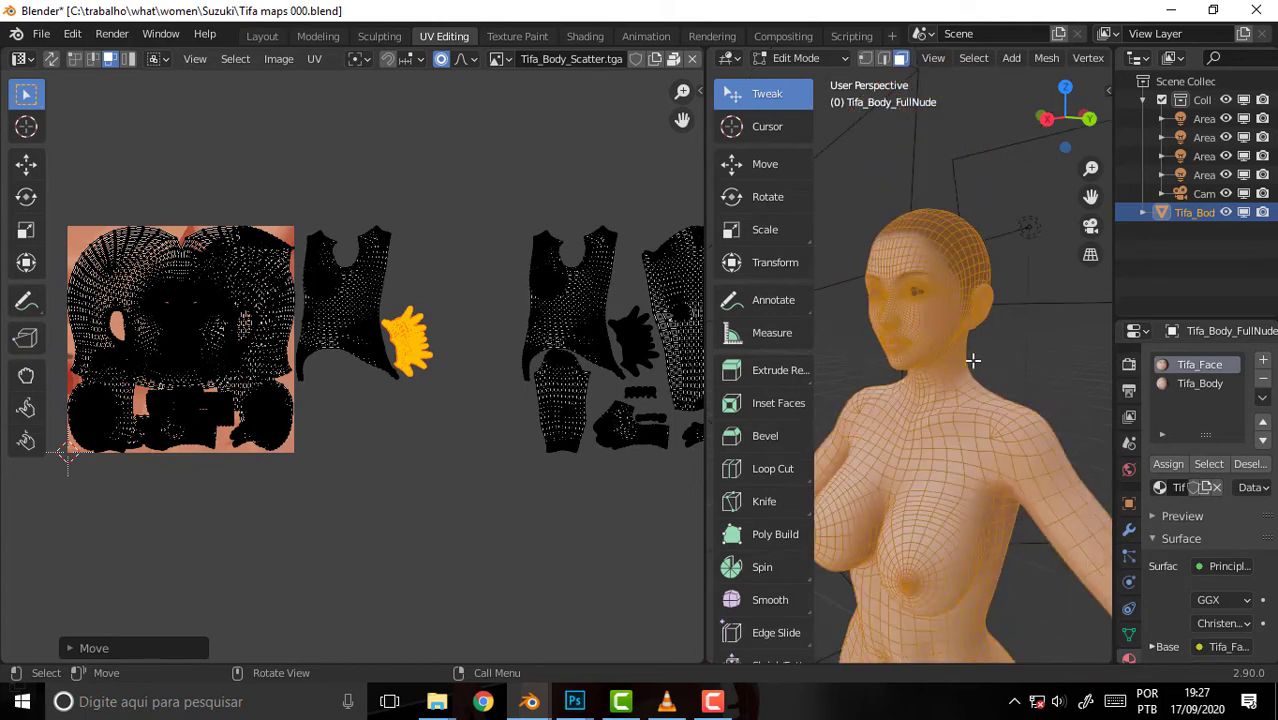
{"action": "scroll", "coordinate": [973, 360], "scroll_direction": "up", "scroll_amount": 2}
{"action": "scroll", "coordinate": [973, 360], "scroll_direction": "up", "scroll_amount": 1}
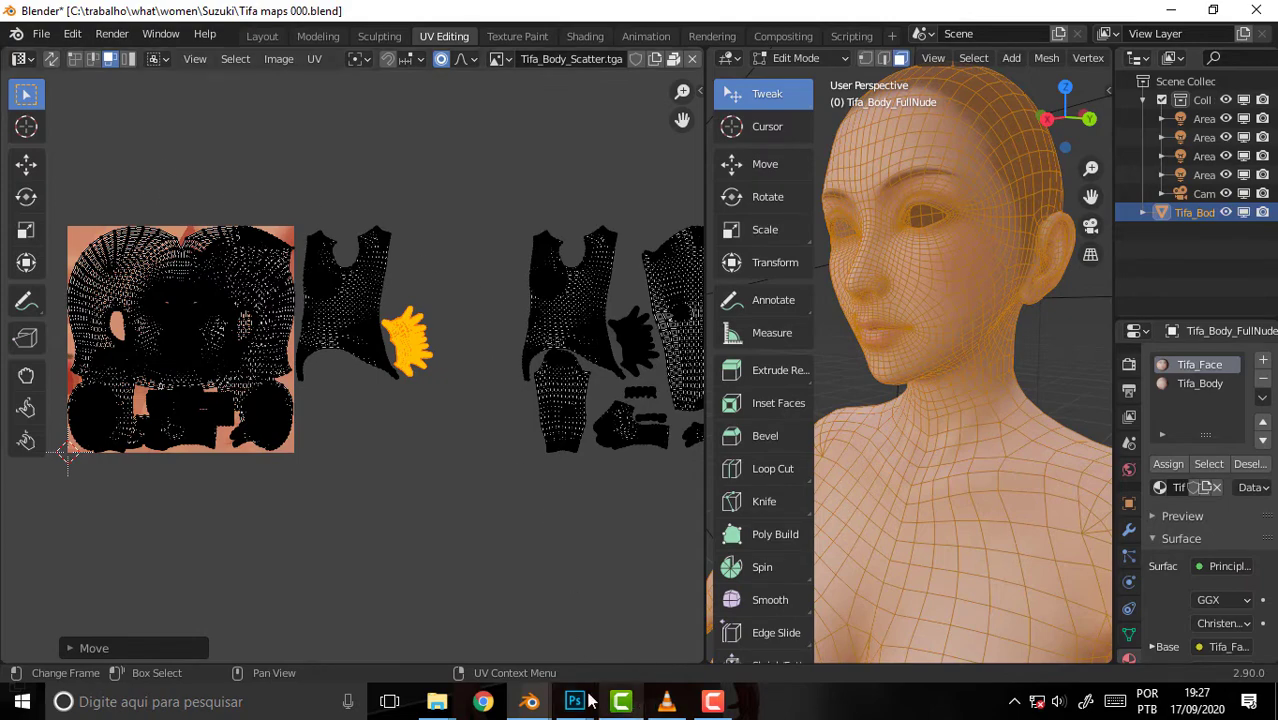
- Switch to Suzuki 006.blend and briefly lift its vest island aside to inspect the layout beneath
{"action": "mouse_move", "coordinate": [529, 701]}
{"action": "left_click", "coordinate": [470, 634]}
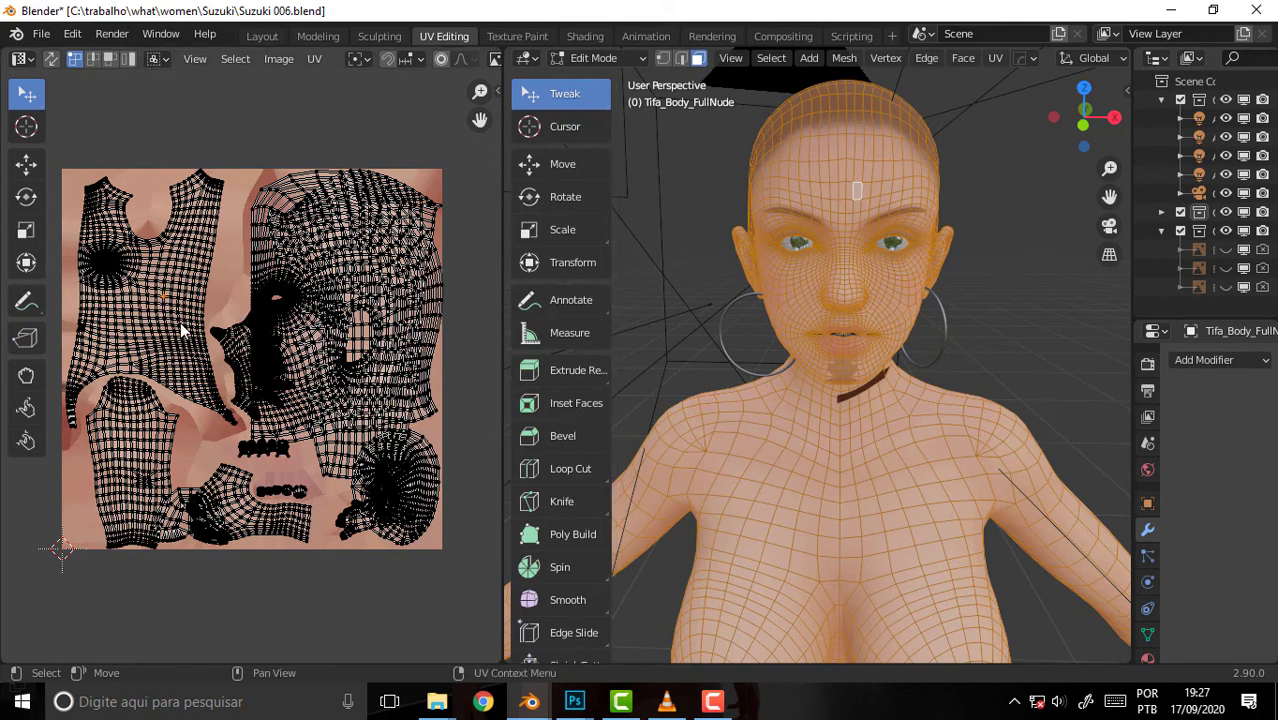
{"action": "key", "text": "l"}
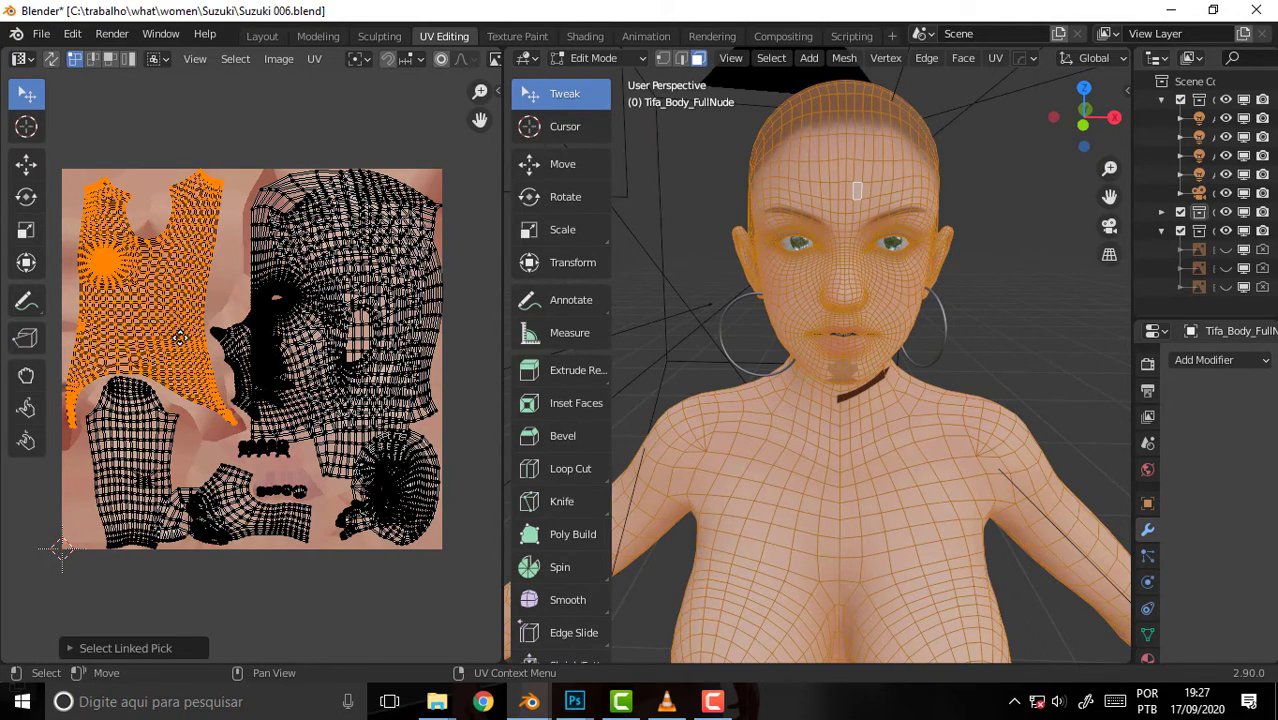
{"action": "key", "text": "g"}
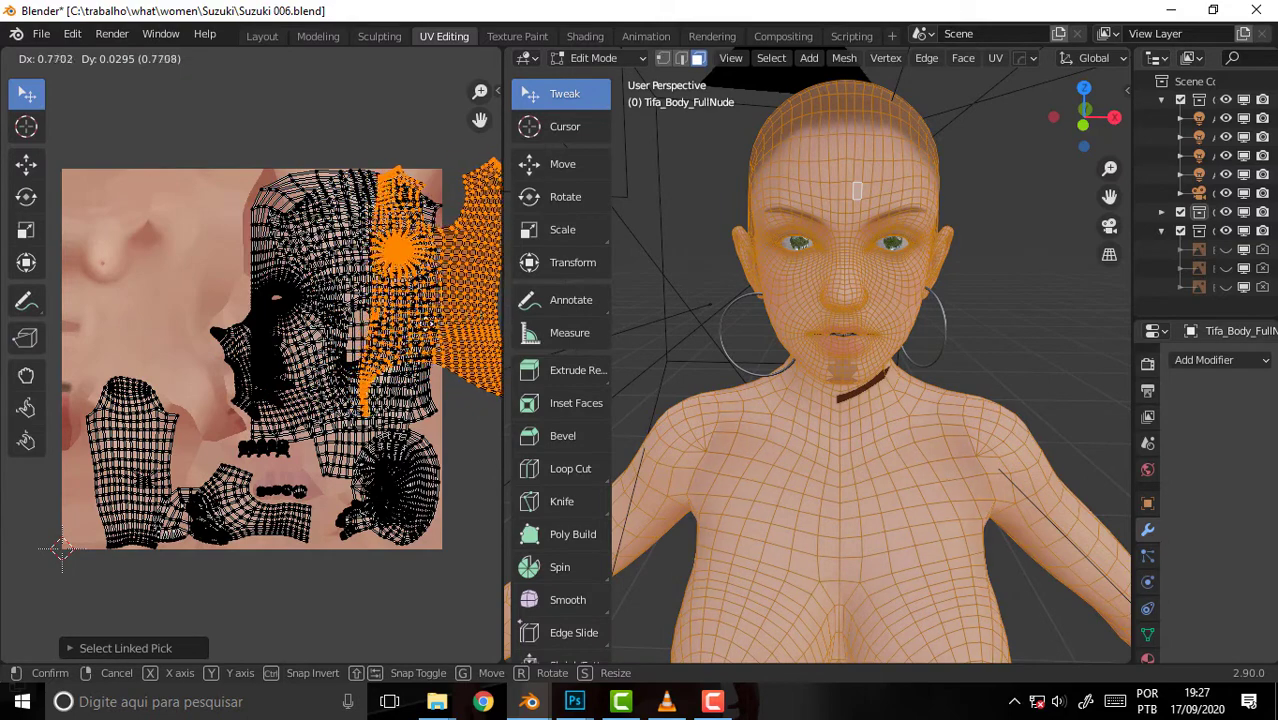
{"action": "left_click", "coordinate": [203, 333]}
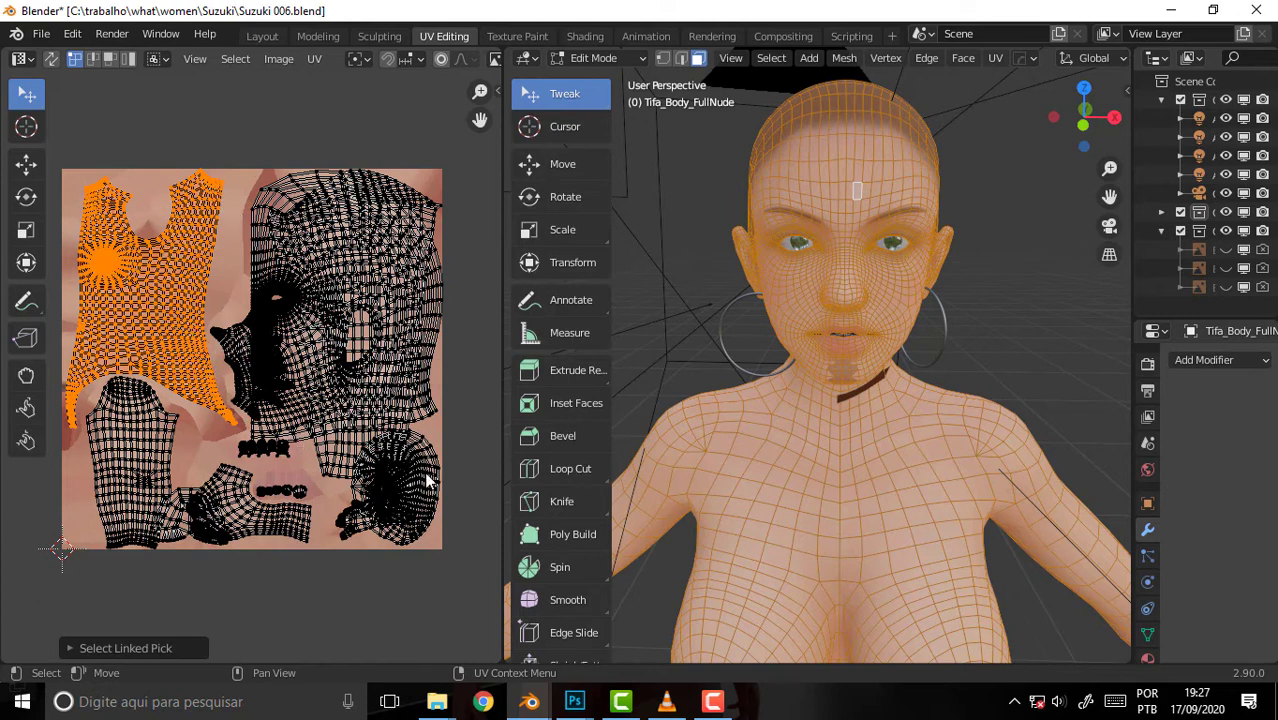
- Bring the Tifa maps 000.blend window back to the front
{"action": "left_click", "coordinate": [414, 645]}
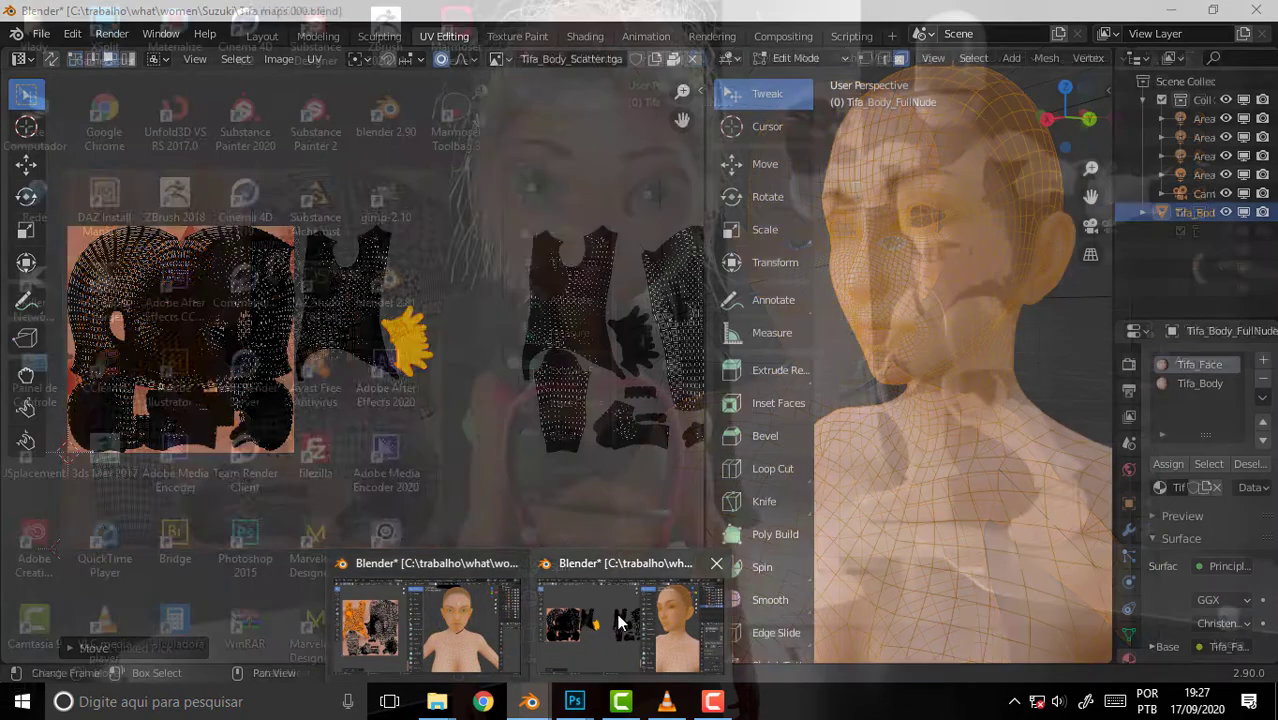